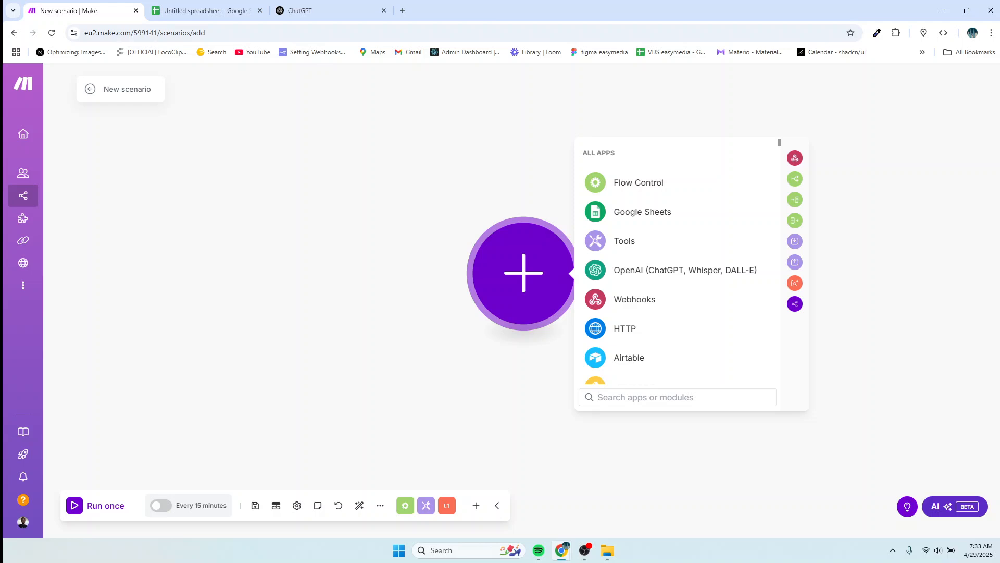
# Select the sheet's header row from Customer Name to Status to copy it, then go to ChatGPT.
pyautogui.click(190, 10)
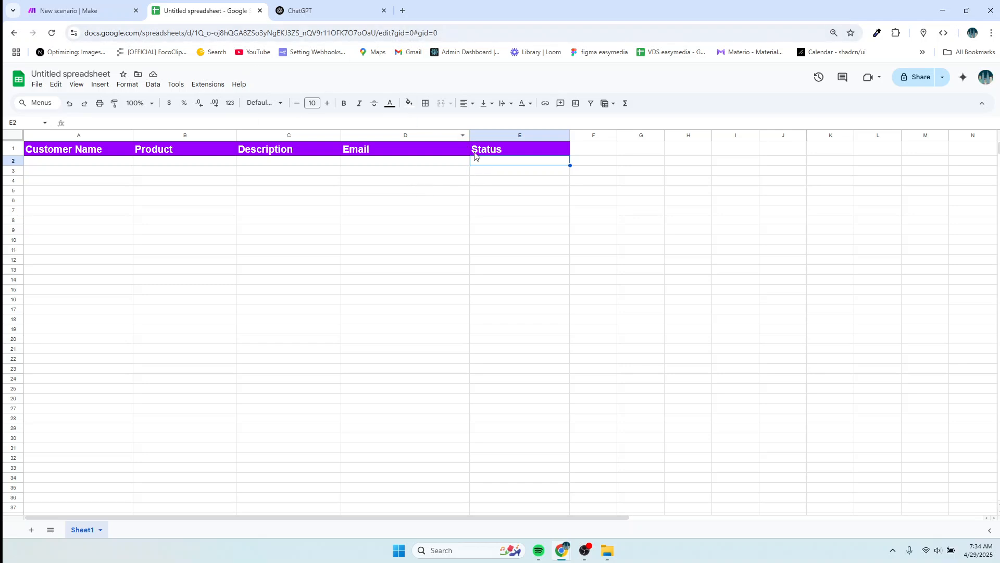
pyautogui.click(35, 162)
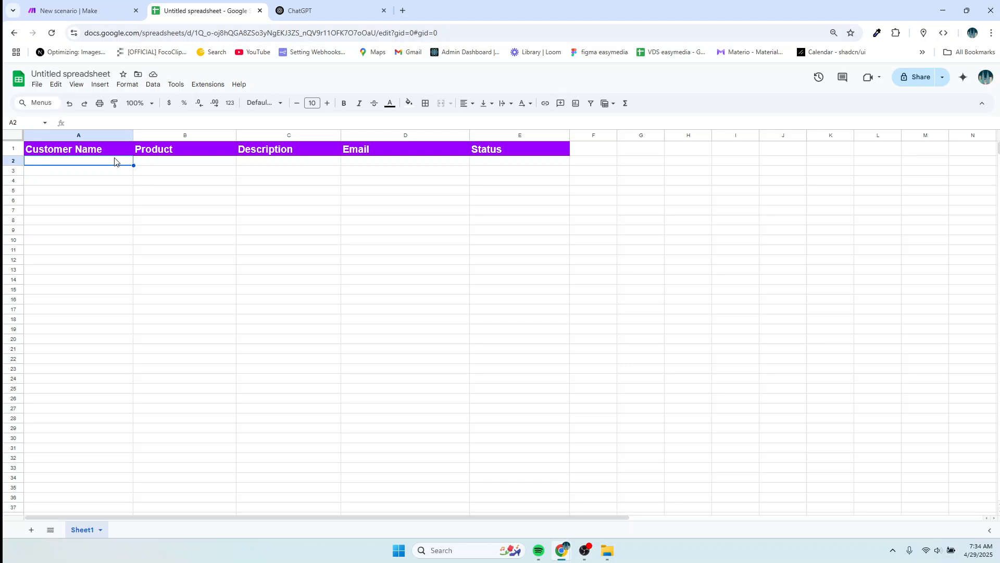
pyautogui.click(580, 151)
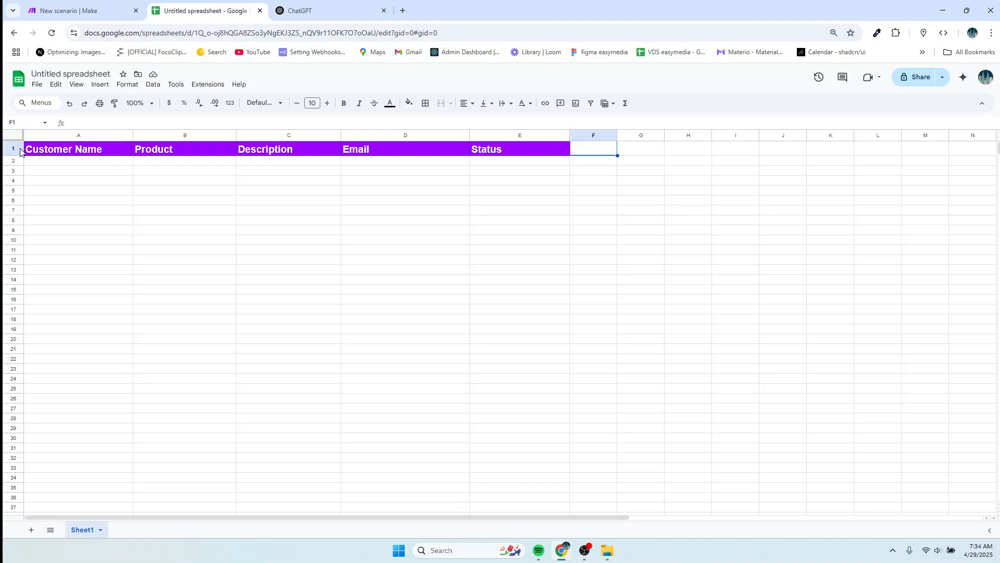
pyautogui.moveTo(38, 151); pyautogui.dragTo(593, 150)
pyautogui.hotkey('ctrl', 'c')
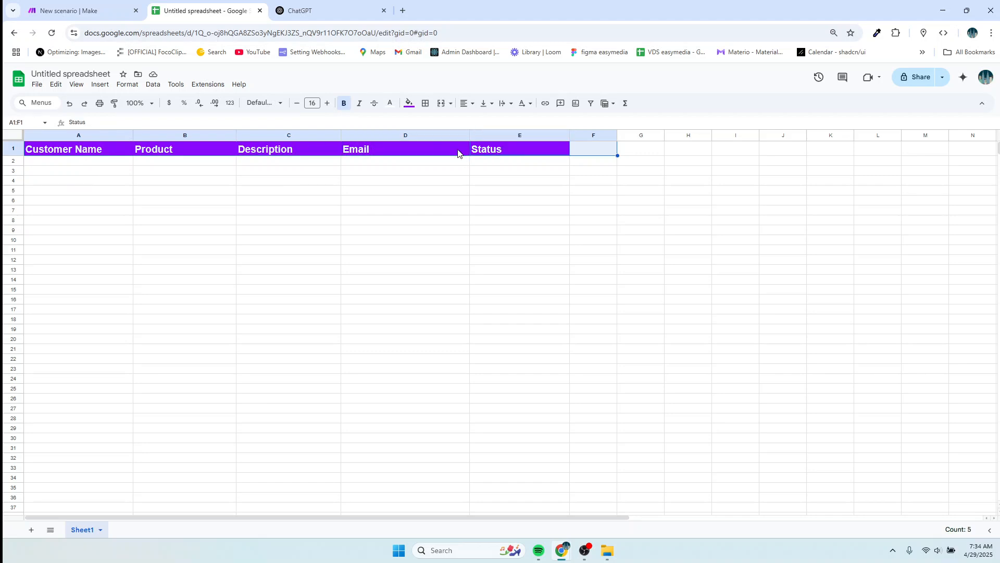
pyautogui.click(291, 13)
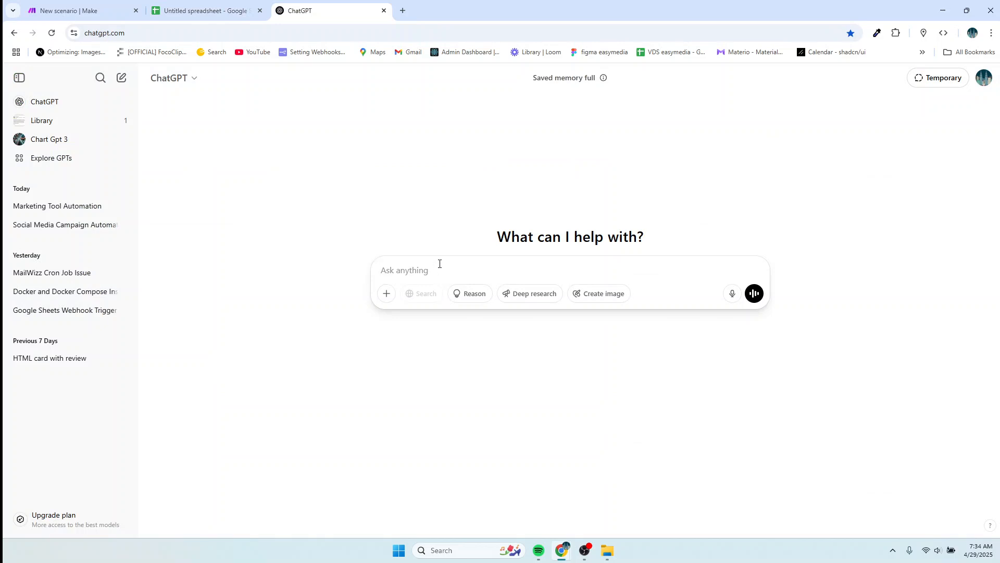
# Write a ChatGPT prompt for an Apps Script, with the pasted headers, that triggers the make.com webhook on row add/update.
pyautogui.write('generate ')
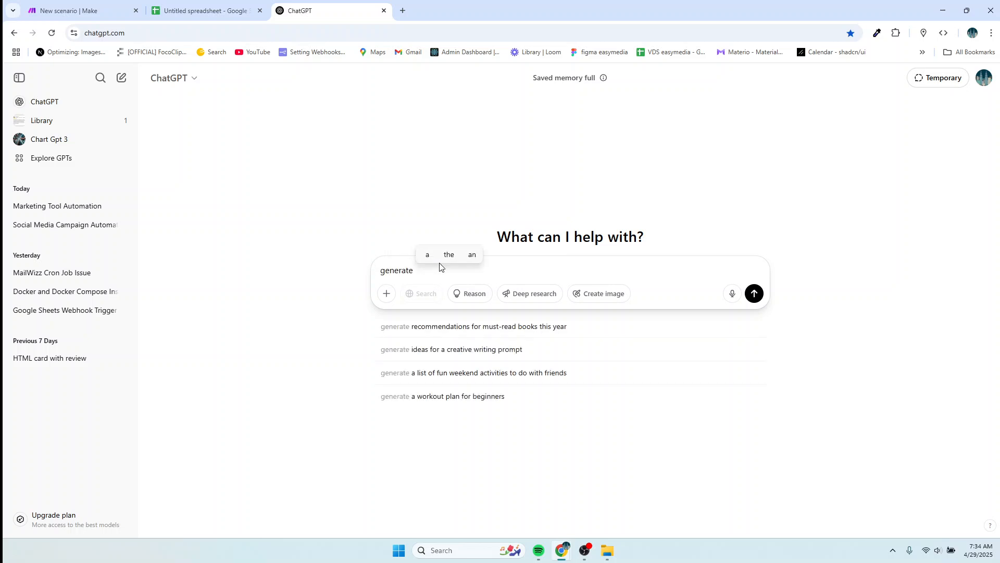
pyautogui.write('google')
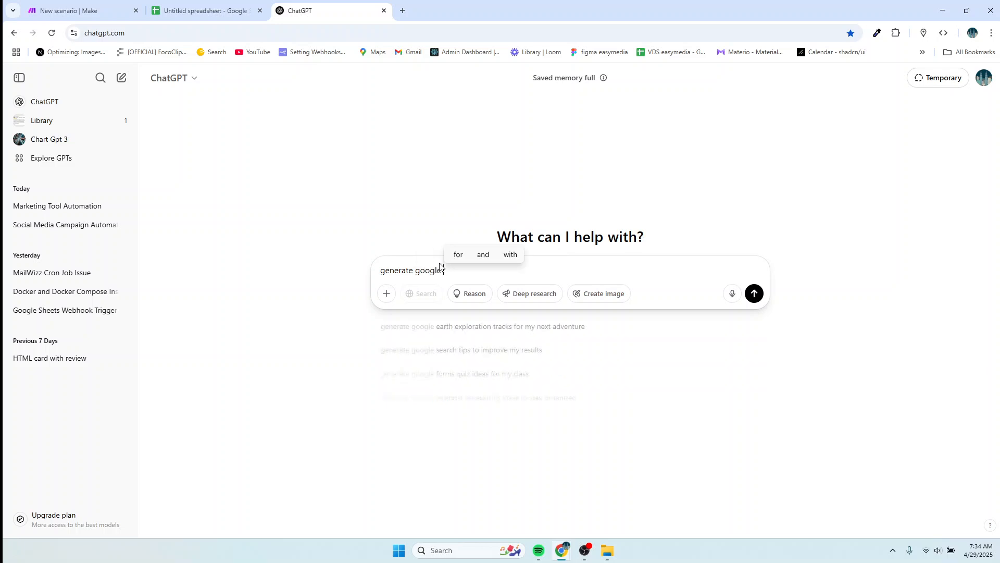
pyautogui.write(' app scr')
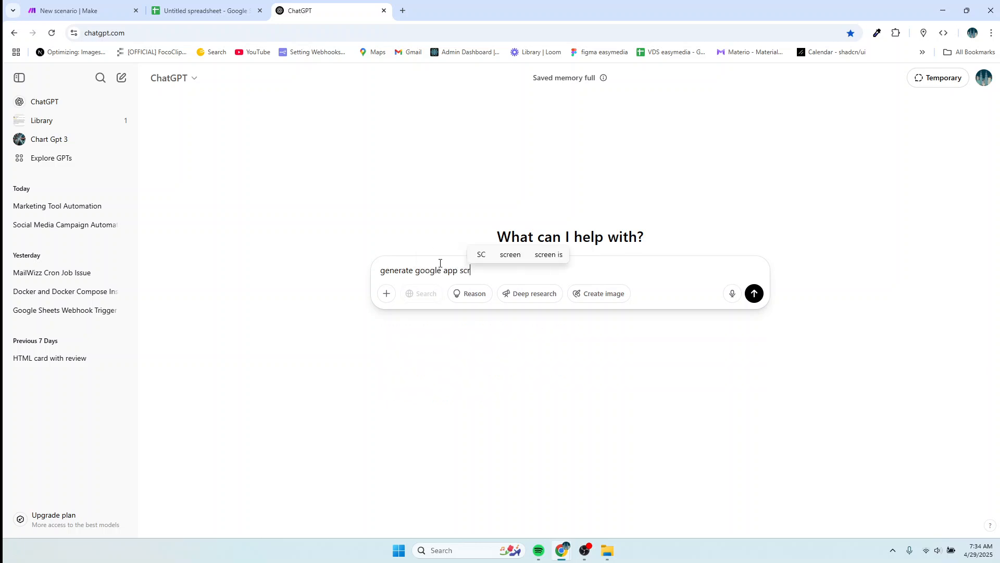
pyautogui.write('ipty')
pyautogui.press('BackSpace')
pyautogui.write('tha')
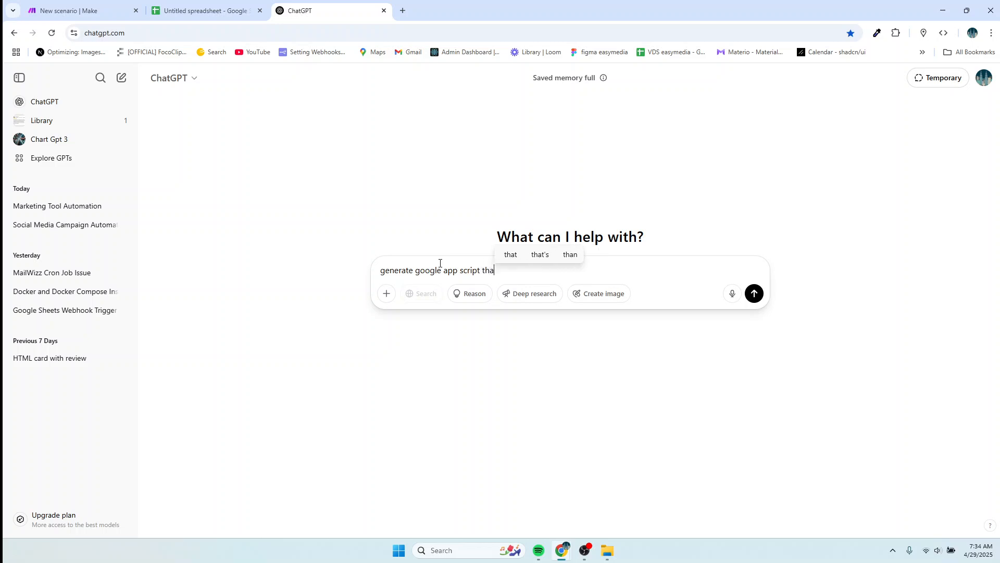
pyautogui.press('BackSpace')
pyautogui.press('BackSpace')
pyautogui.press('BackSpace')
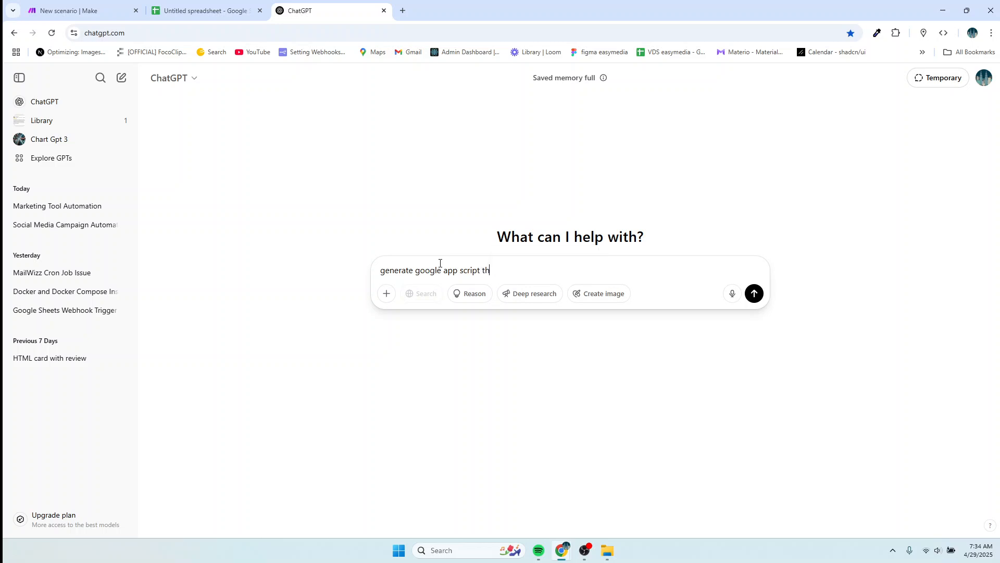
pyautogui.write('for ')
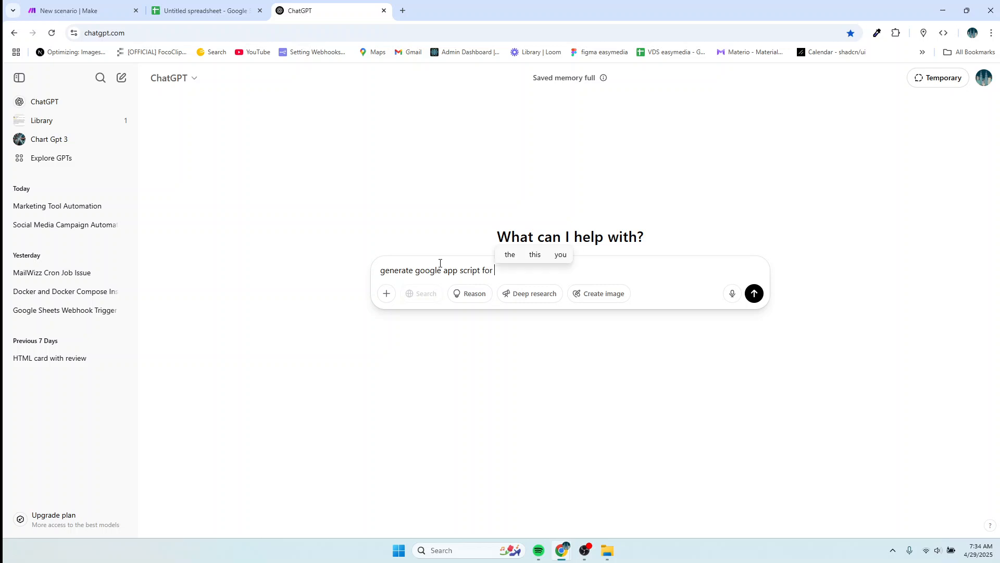
pyautogui.write('this ')
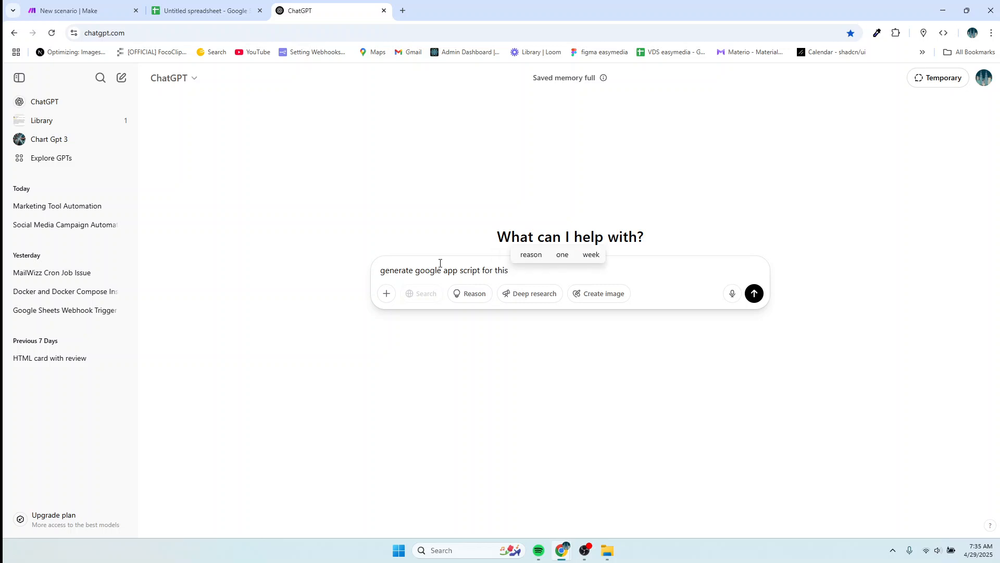
pyautogui.write('goog')
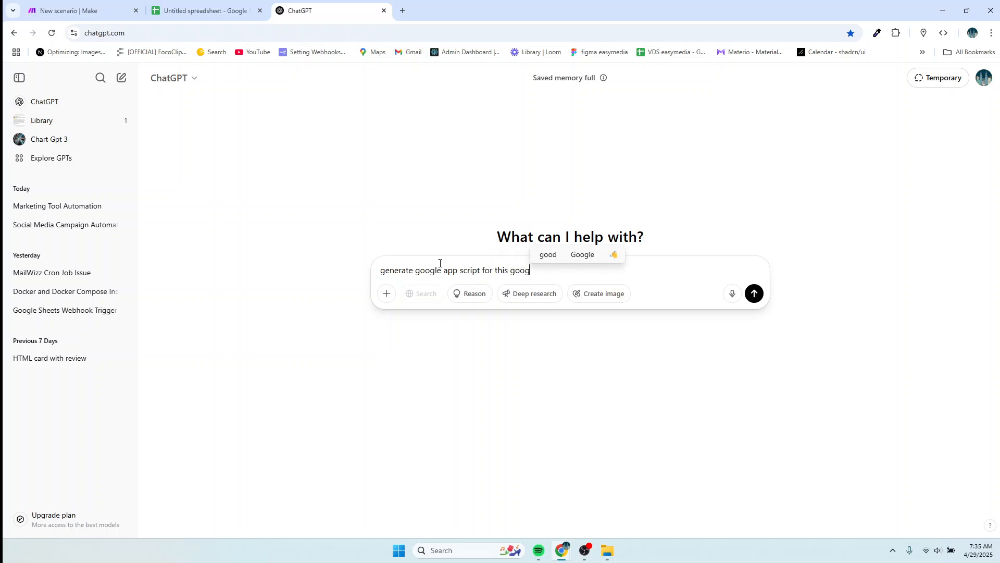
pyautogui.write('le she')
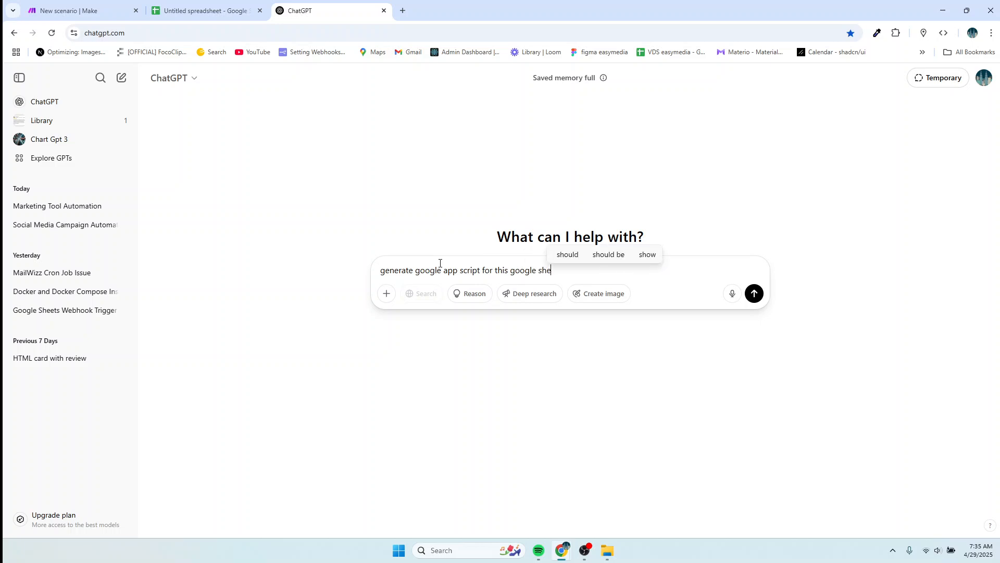
pyautogui.write('et')
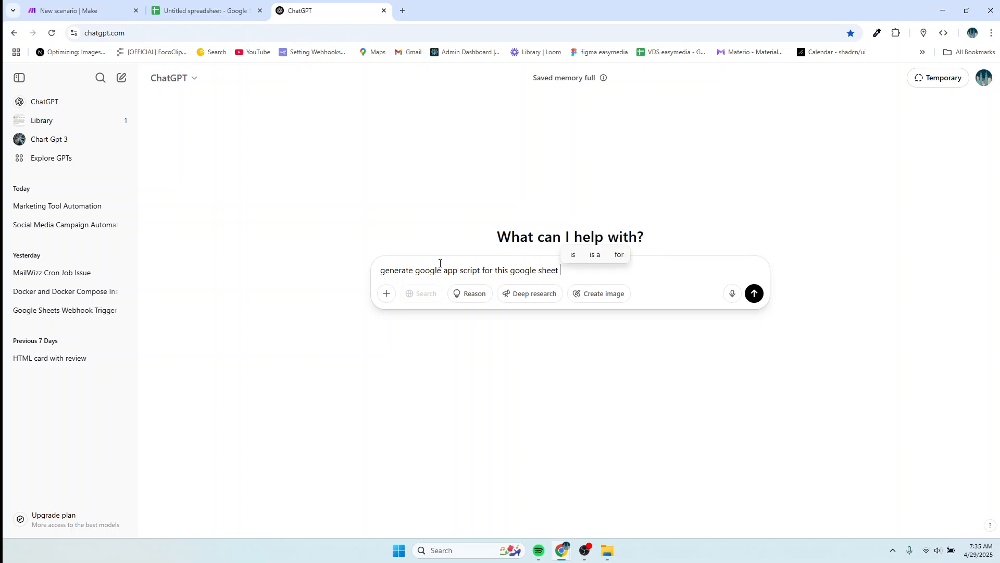
pyautogui.hotkey('ctrl', 'v')
pyautogui.write('t')
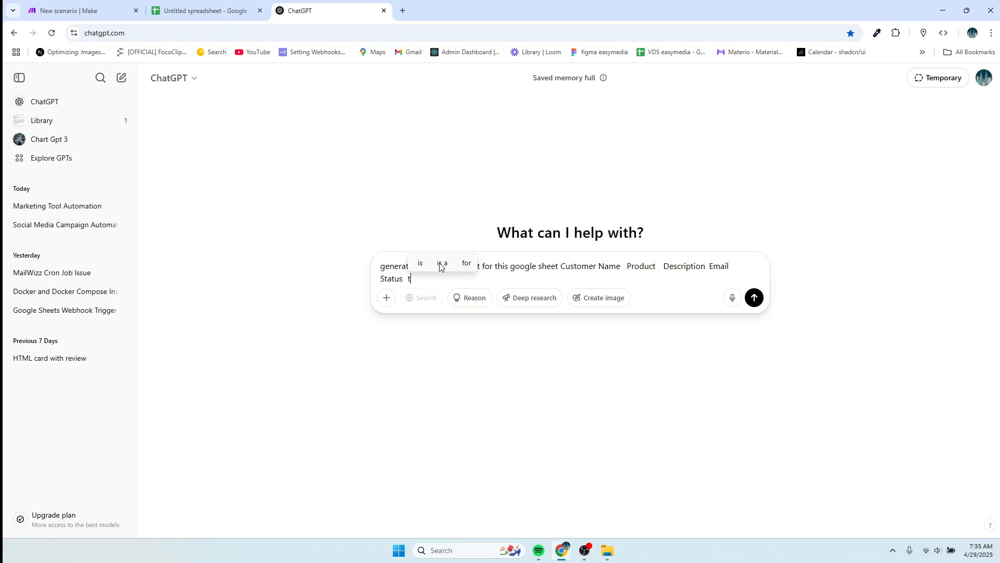
pyautogui.write('hat wi')
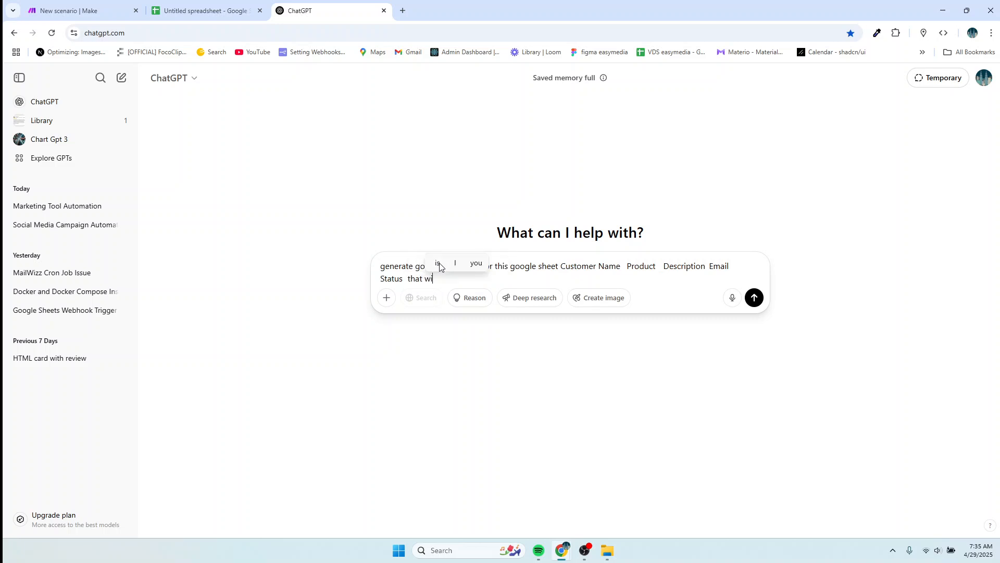
pyautogui.write('ll trig')
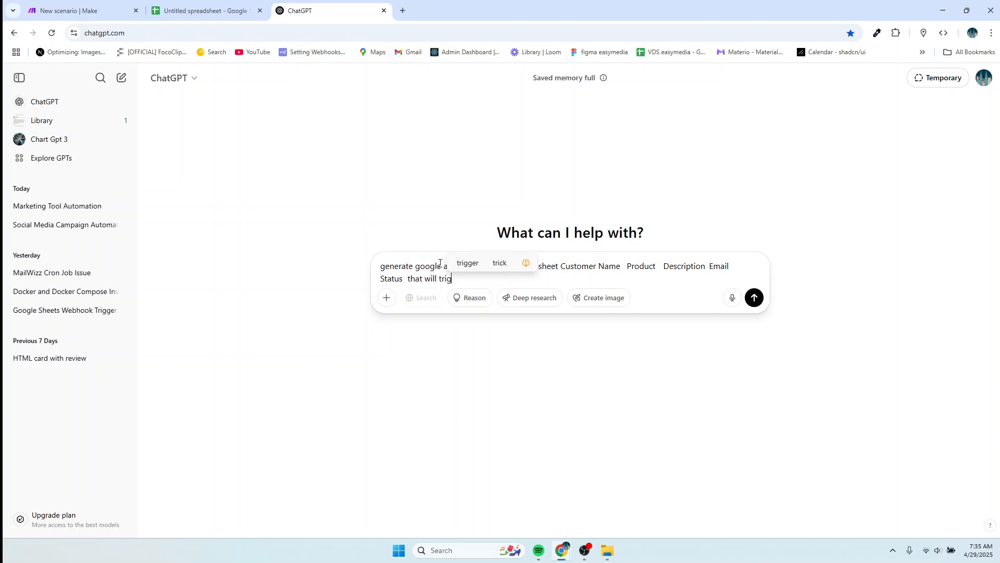
pyautogui.write('ger th')
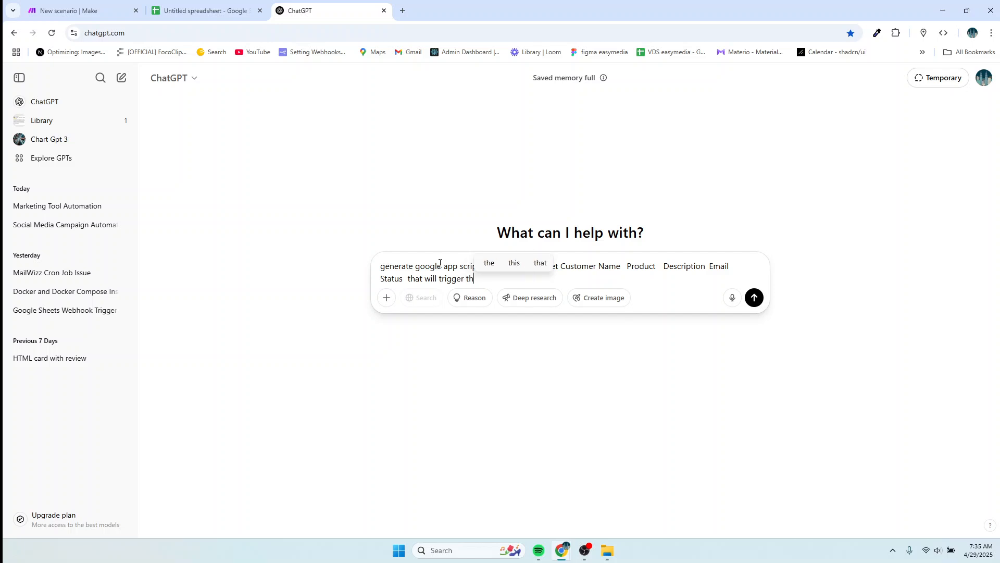
pyautogui.write('is m')
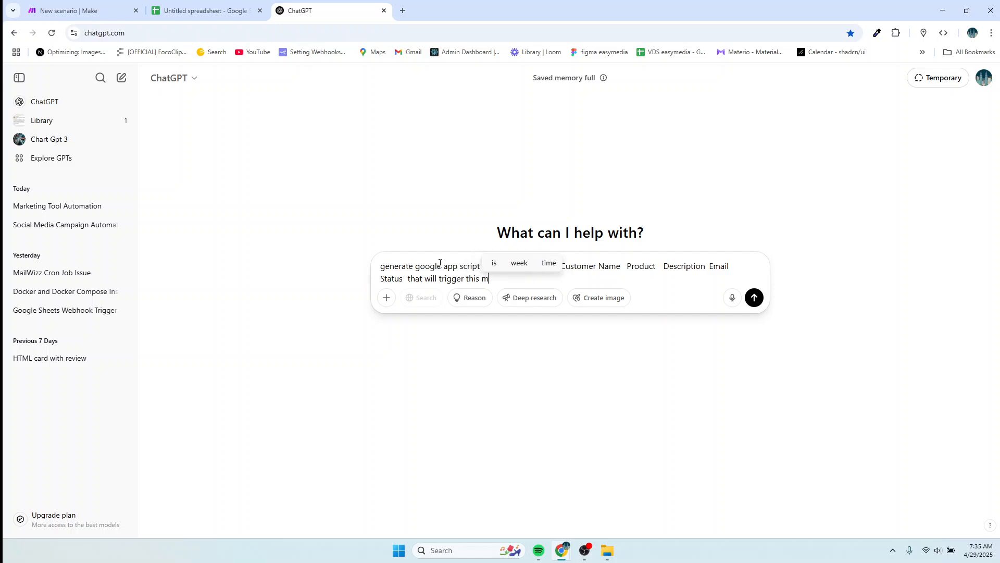
pyautogui.write('ake.com')
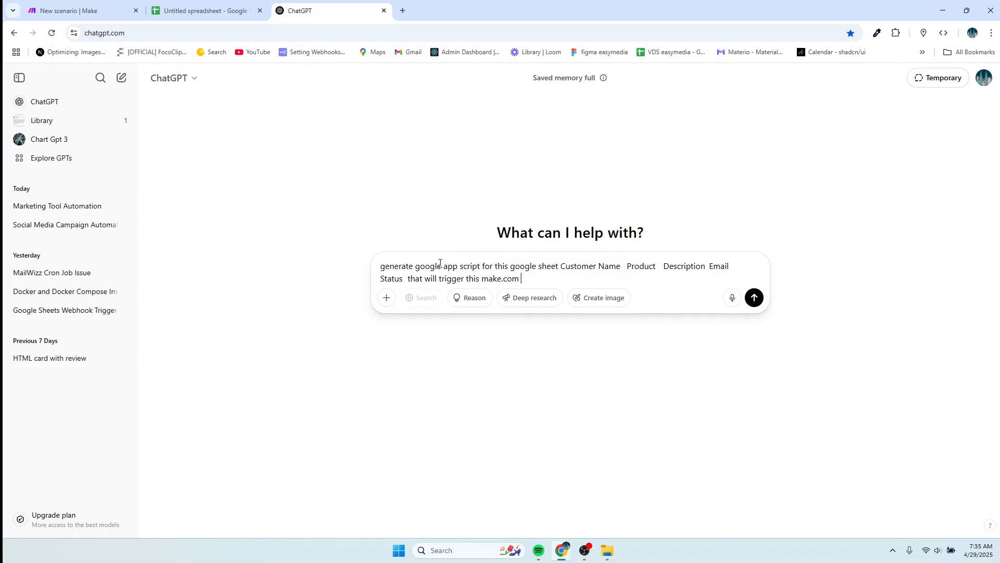
pyautogui.write(' web')
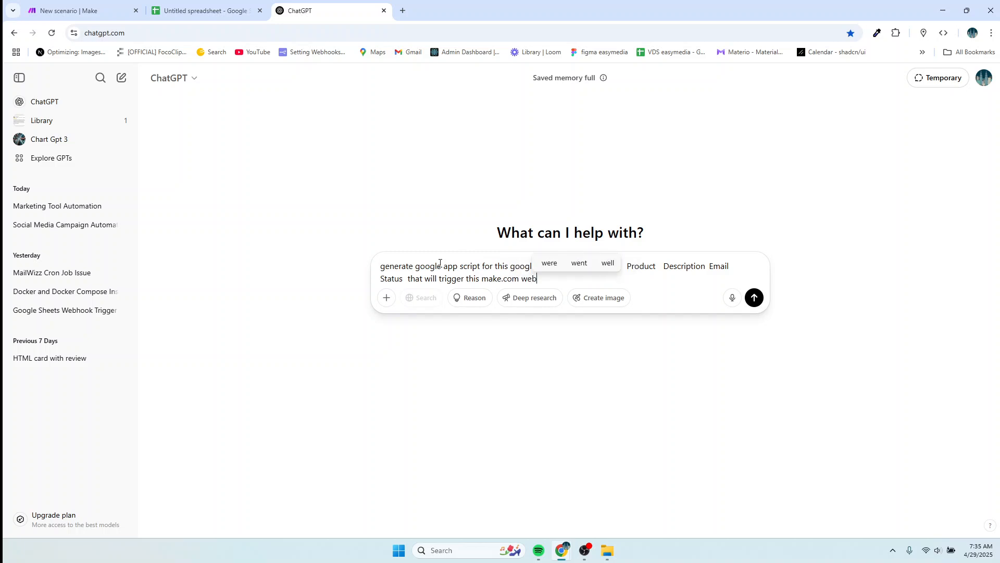
pyautogui.write('hook')
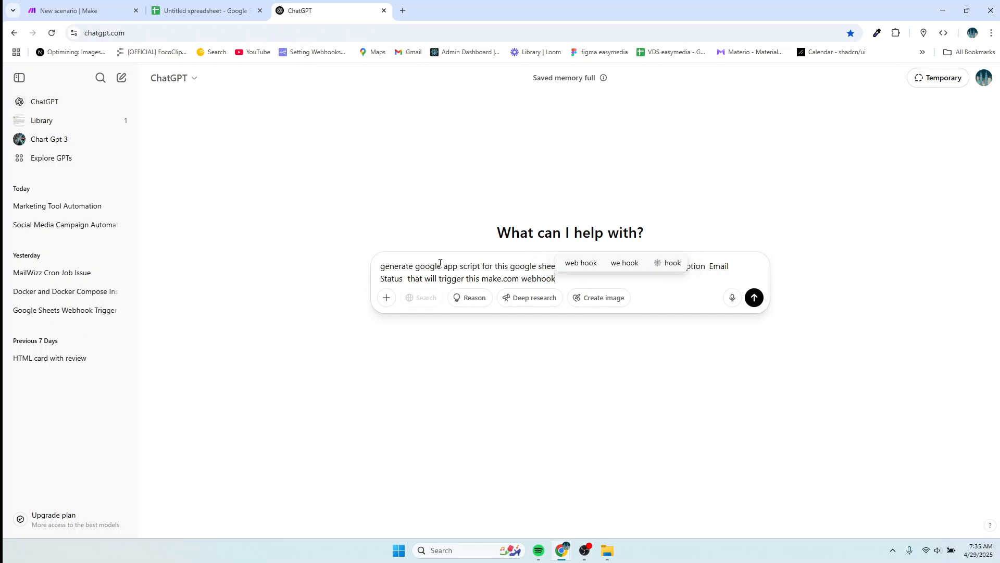
pyautogui.write(' w')
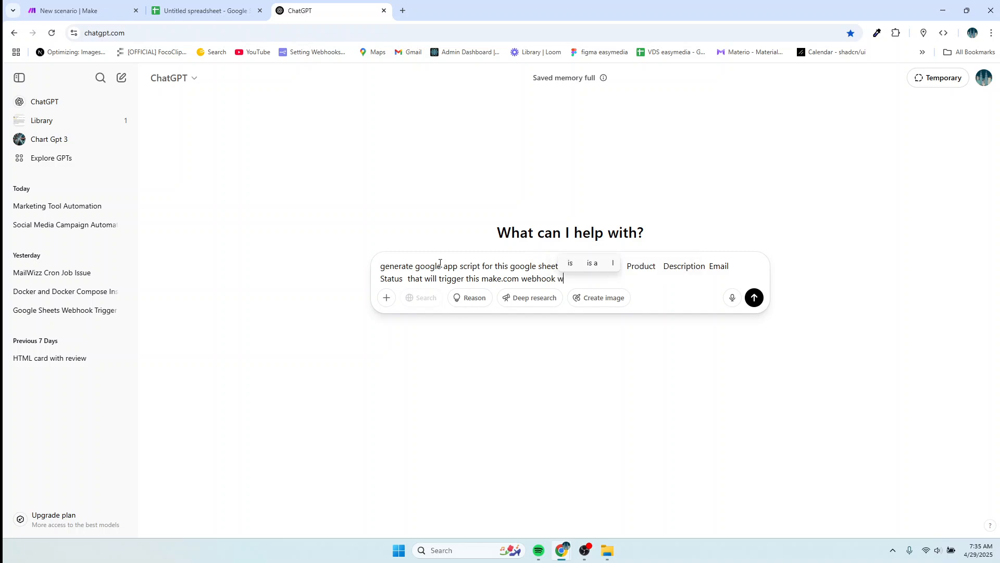
pyautogui.write('hen a ne')
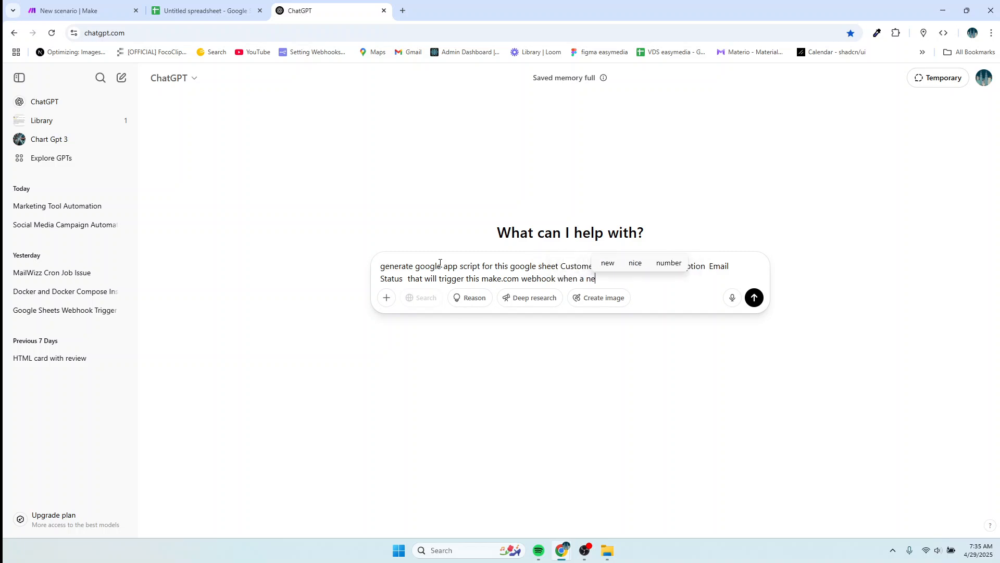
pyautogui.write('w ro')
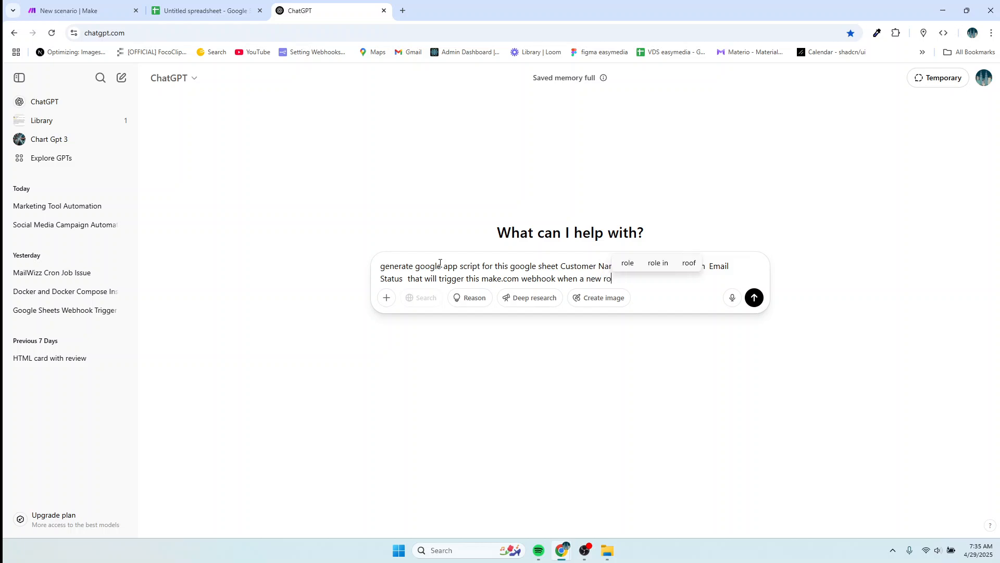
pyautogui.write('w is added')
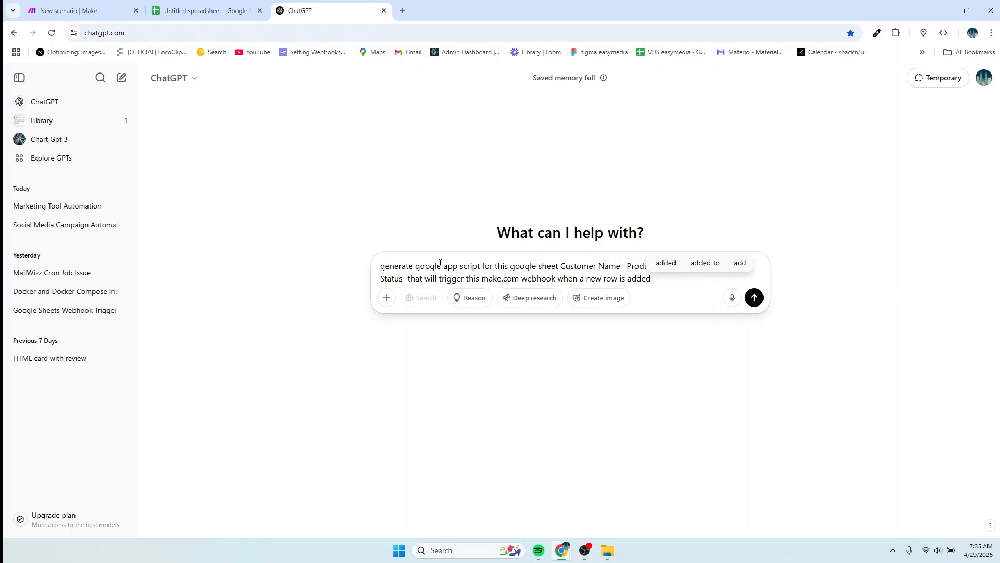
pyautogui.write(' or a row ')
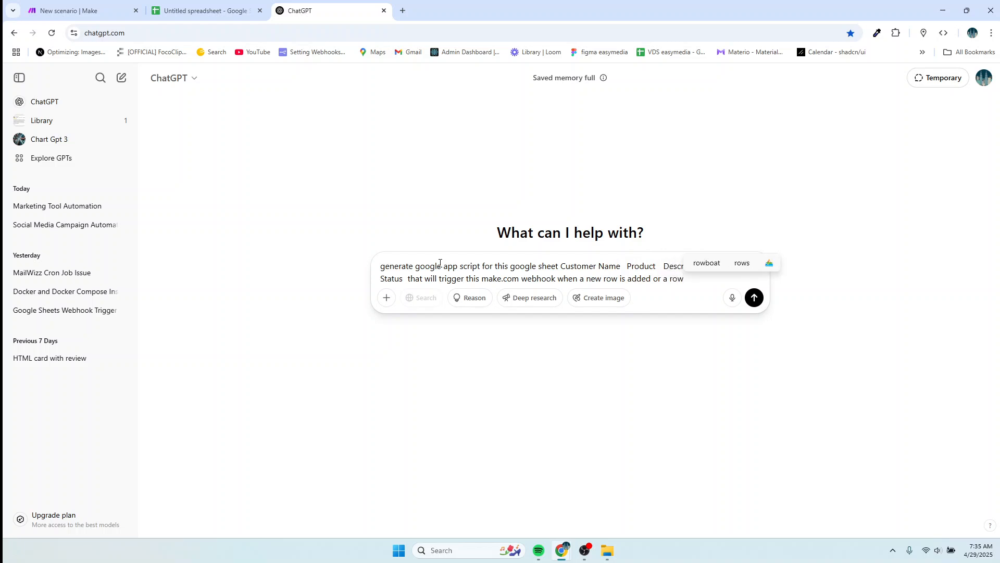
pyautogui.write('is up')
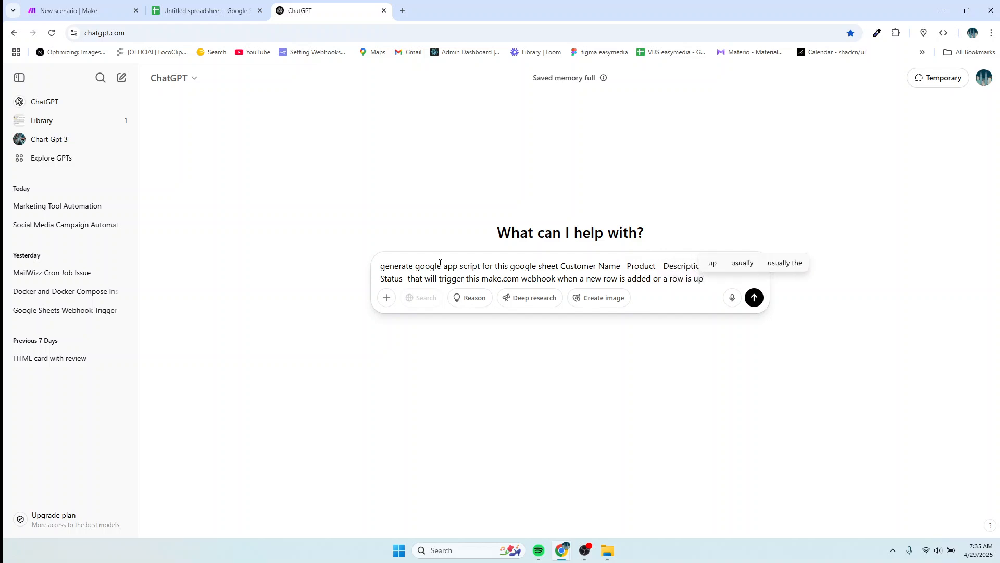
pyautogui.write('date')
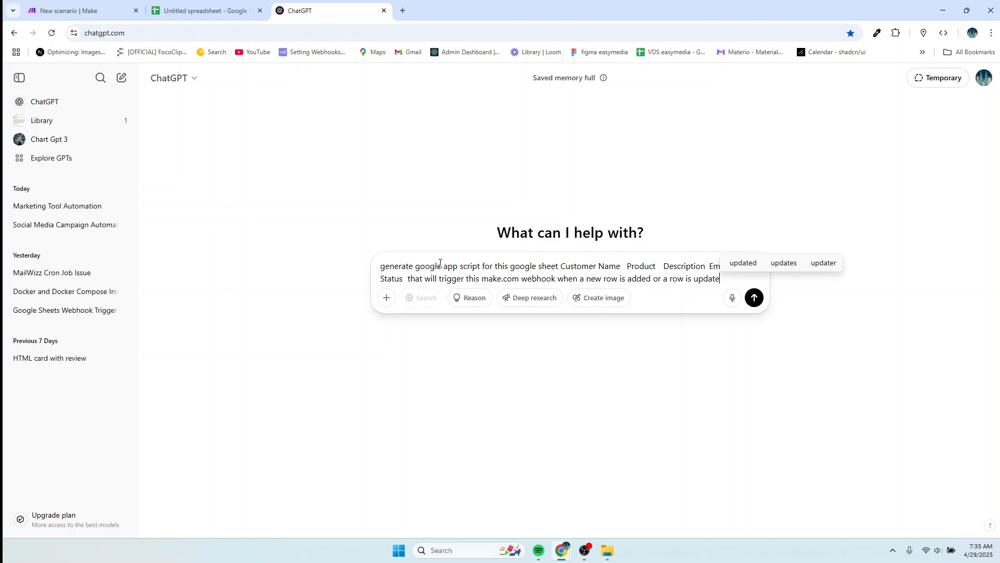
pyautogui.write('d')
# Rename the Make scenario from 'New scenario' to 'email generator'.
pyautogui.click(54, 11)
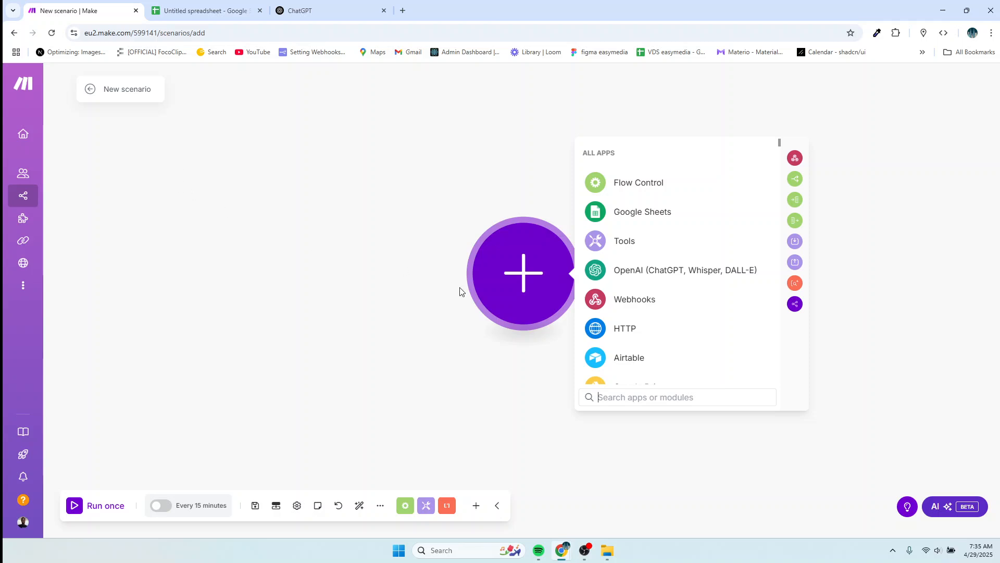
pyautogui.click(147, 90)
pyautogui.write('N')
pyautogui.write('email ')
pyautogui.write('gene')
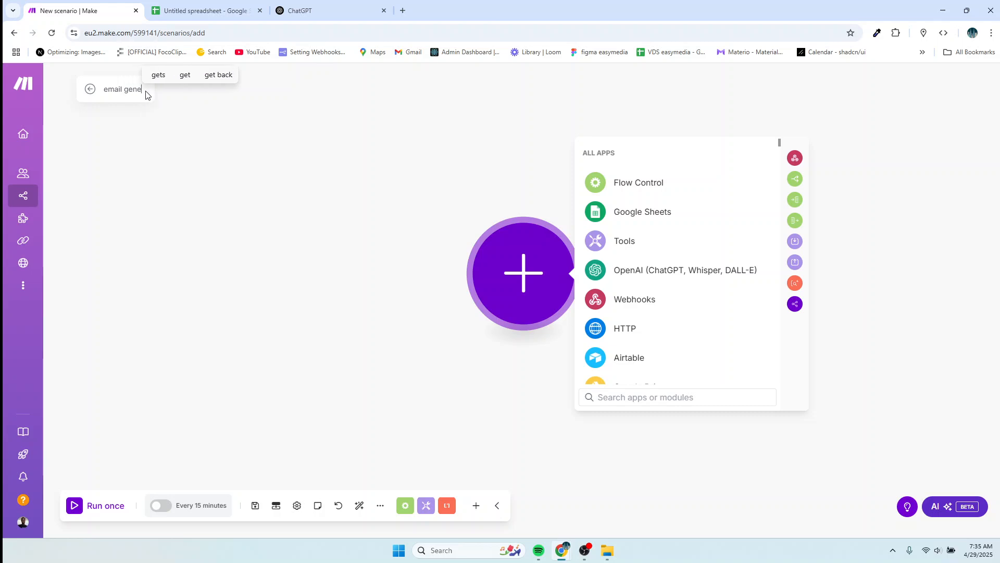
pyautogui.write('rator')
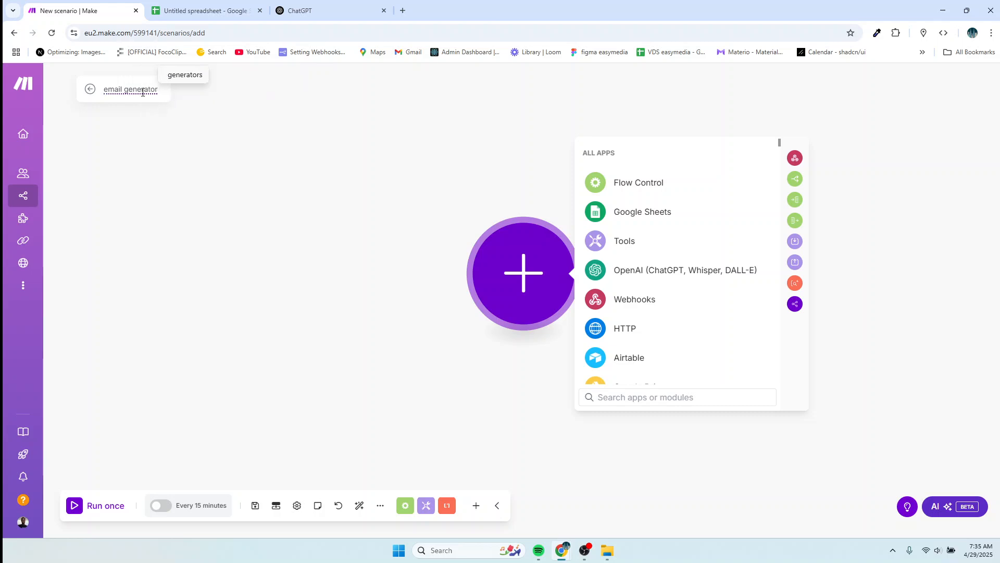
pyautogui.click(214, 129)
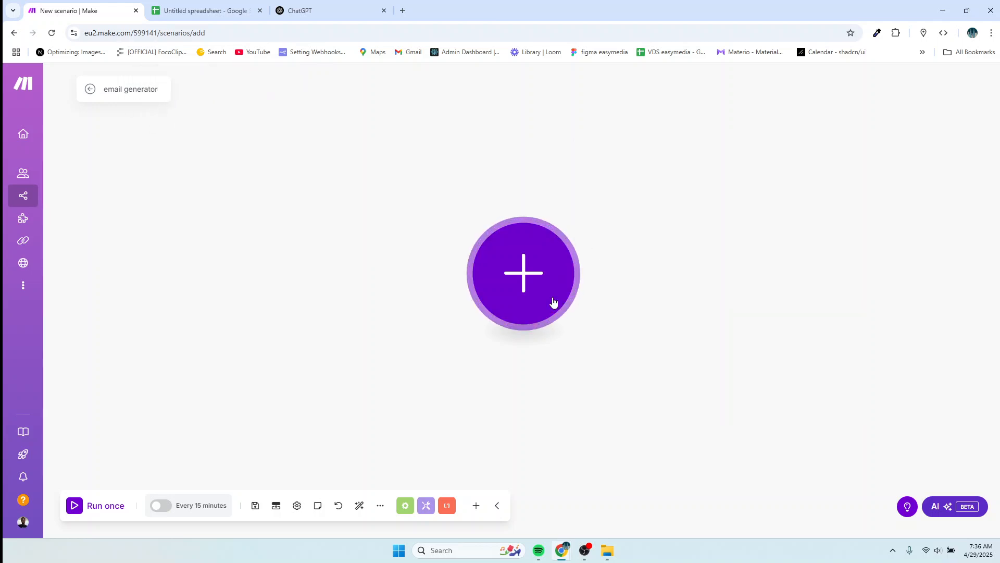
# Add a Webhooks Custom webhook module as the scenario's first module.
pyautogui.click(531, 282)
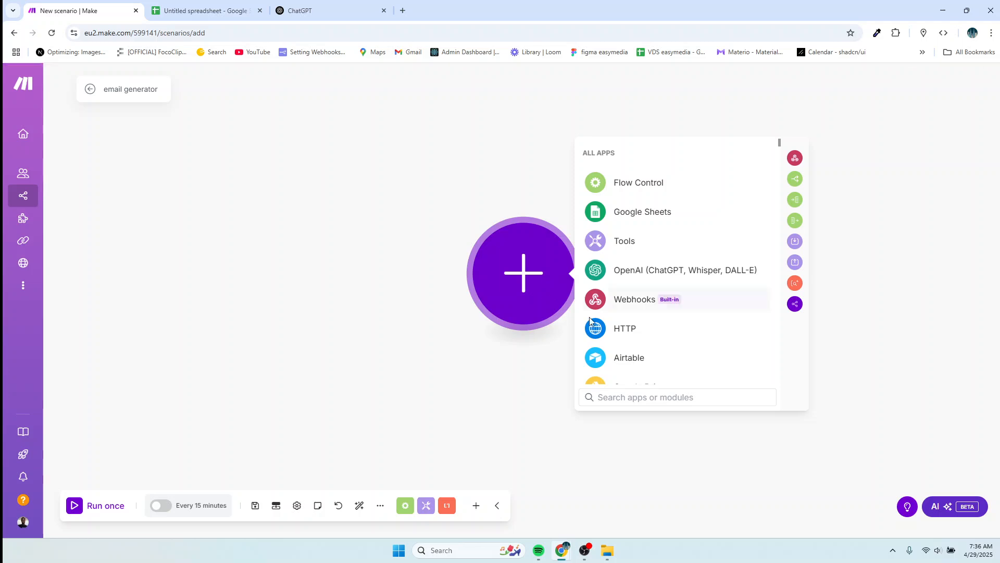
pyautogui.click(639, 301)
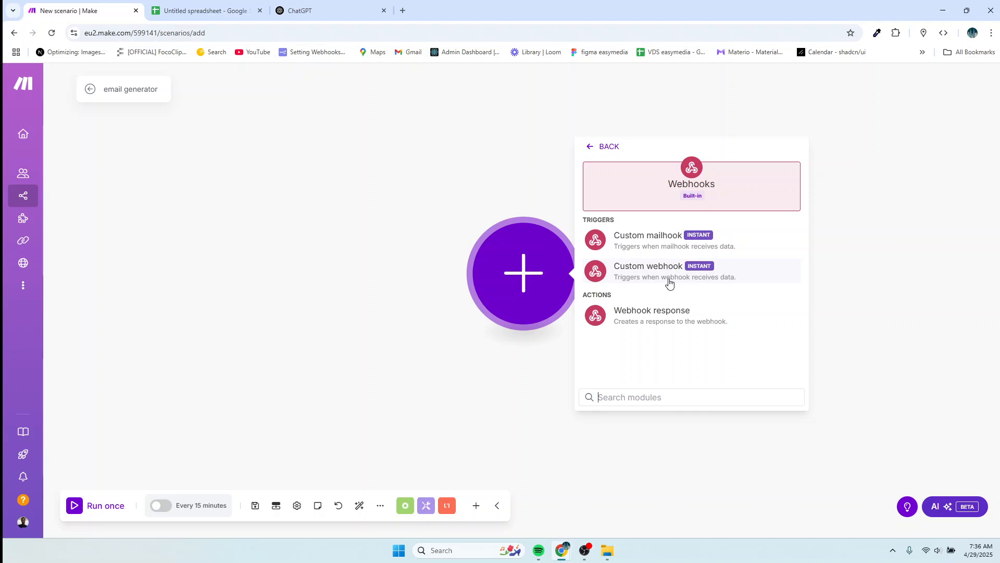
pyautogui.click(657, 272)
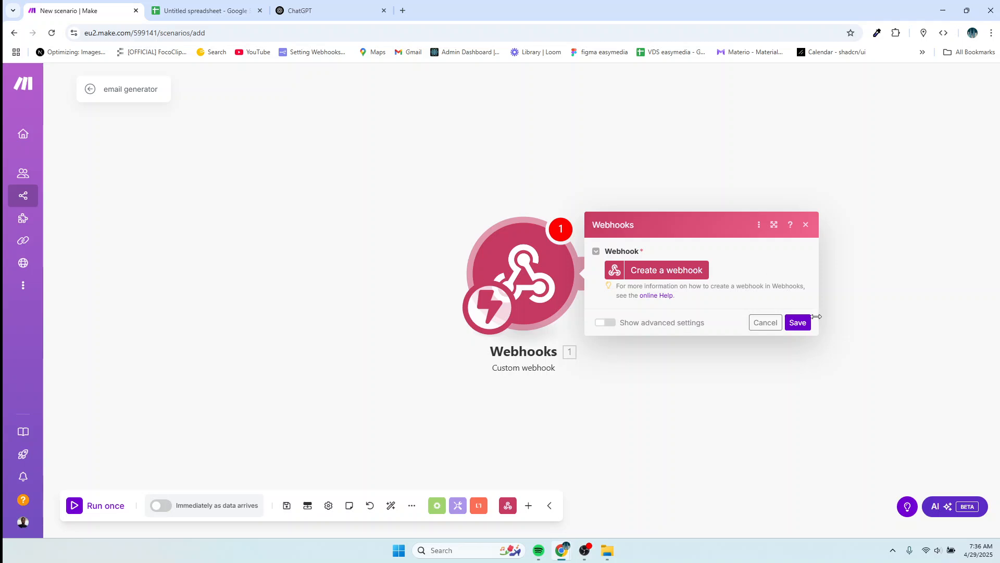
pyautogui.click(798, 323)
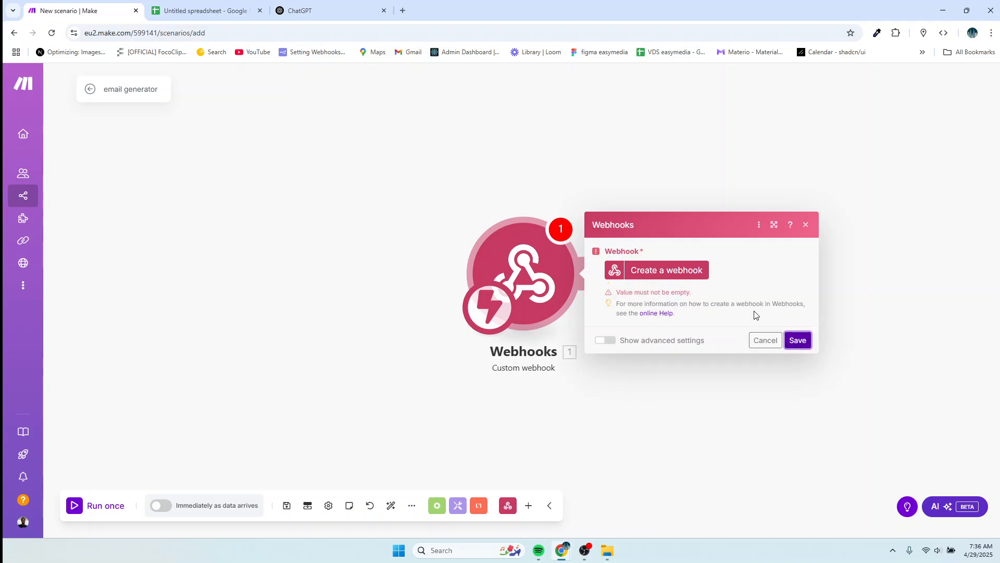
# Create and save 'My gateway-webhook webhook', then copy its address to the clipboard.
pyautogui.click(650, 269)
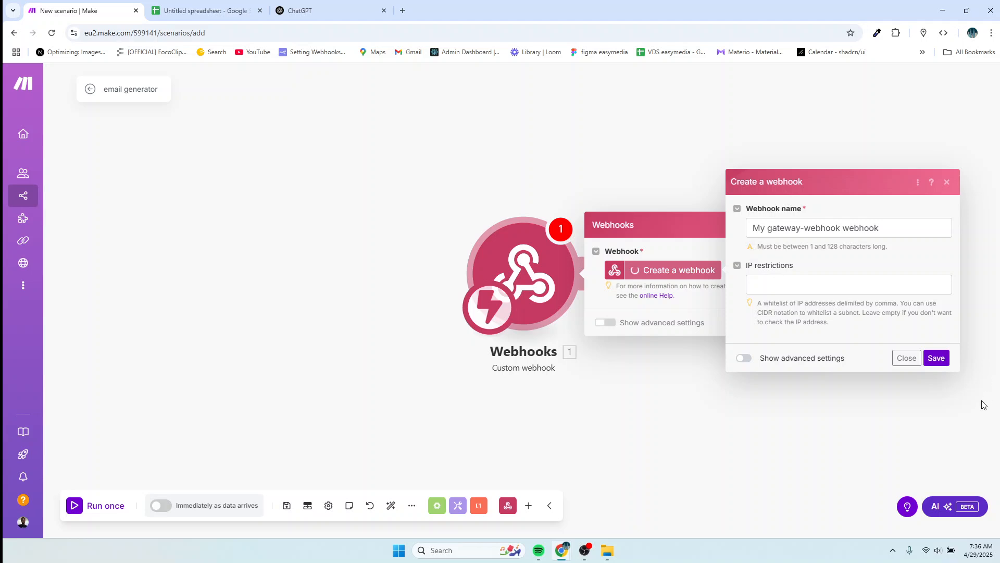
pyautogui.click(936, 359)
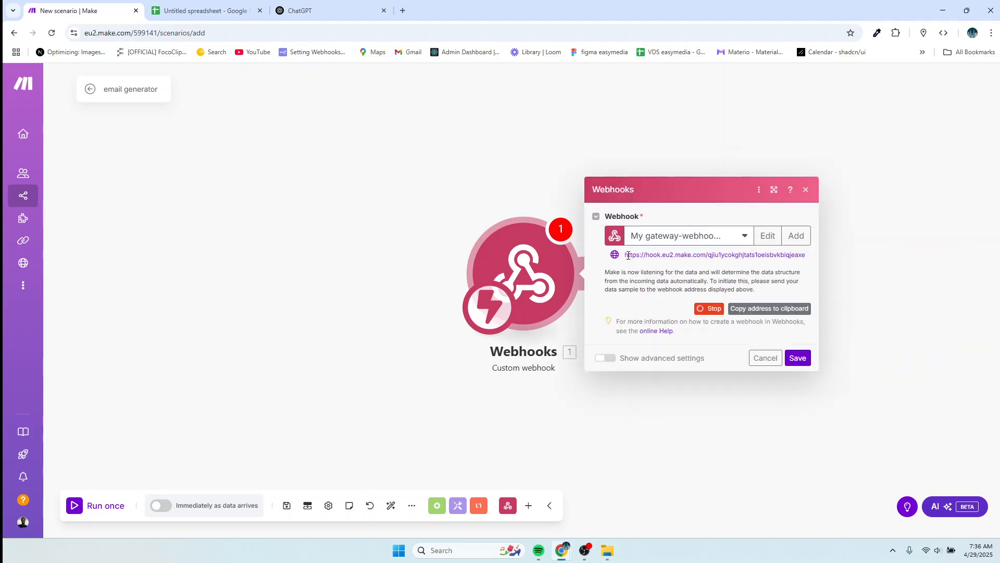
pyautogui.click(752, 311)
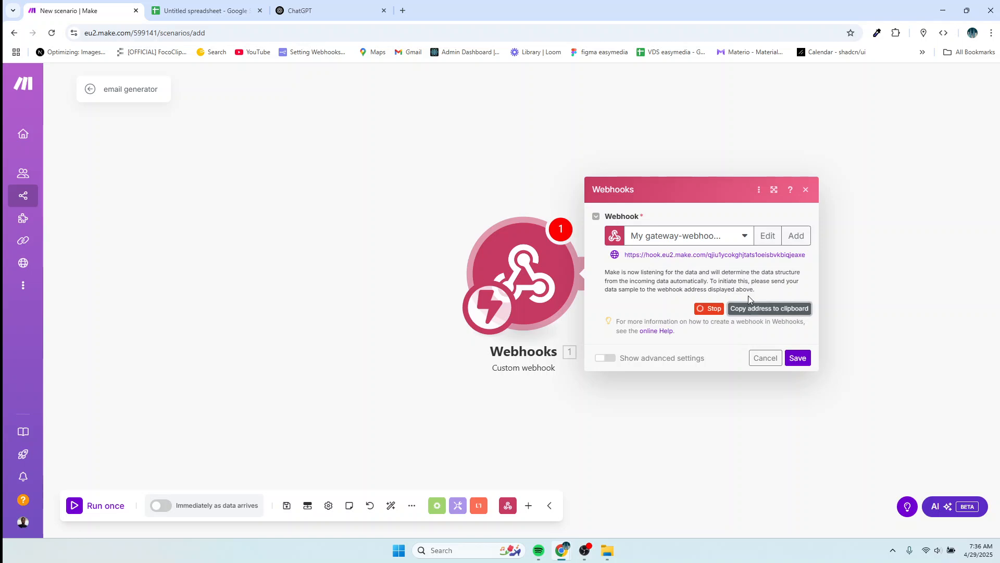
pyautogui.click(302, 15)
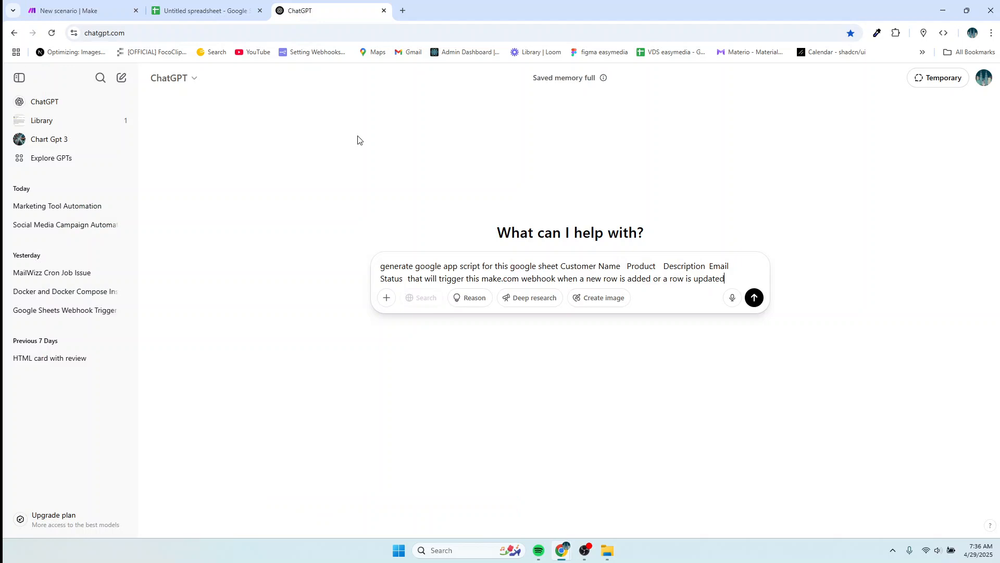
# Append the webhook address and 'please include row number in the data' to the prompt and send it.
pyautogui.click(731, 282)
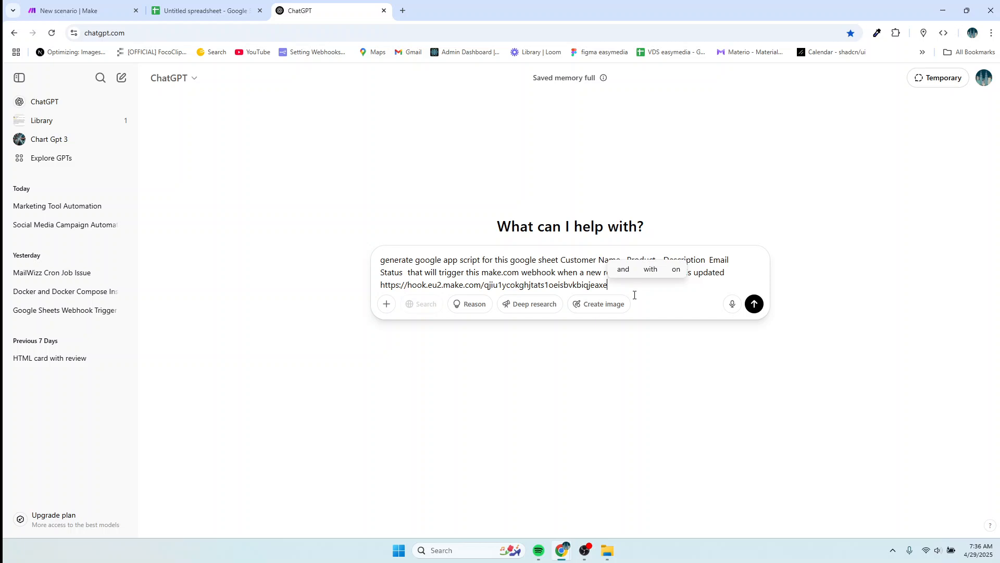
pyautogui.write('. ')
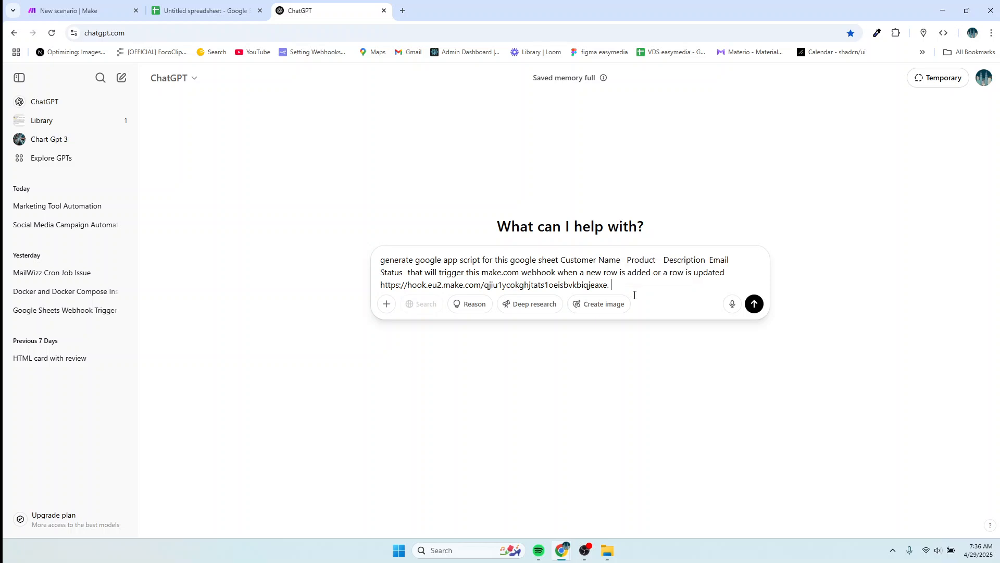
pyautogui.write('please i')
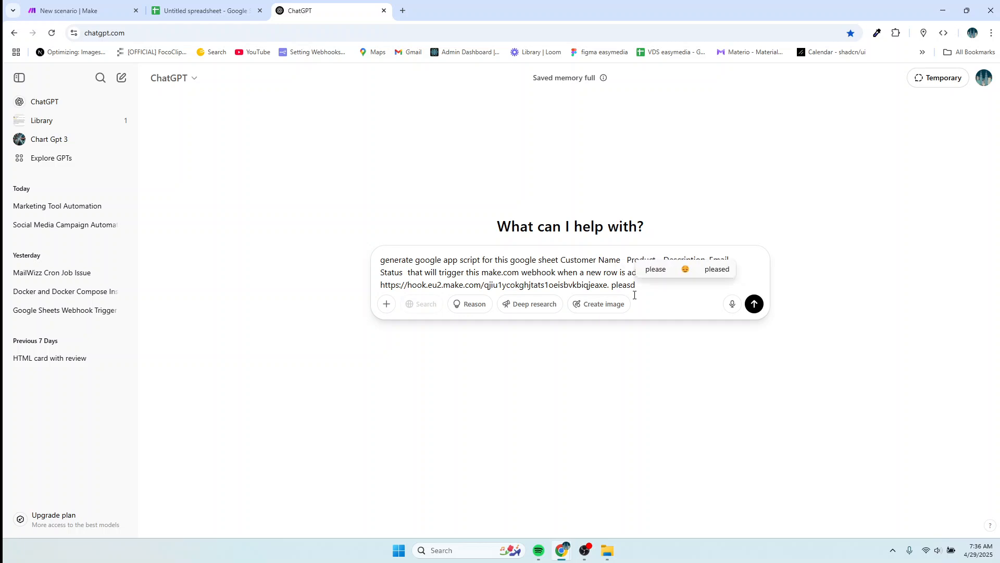
pyautogui.write('nclude row numbe')
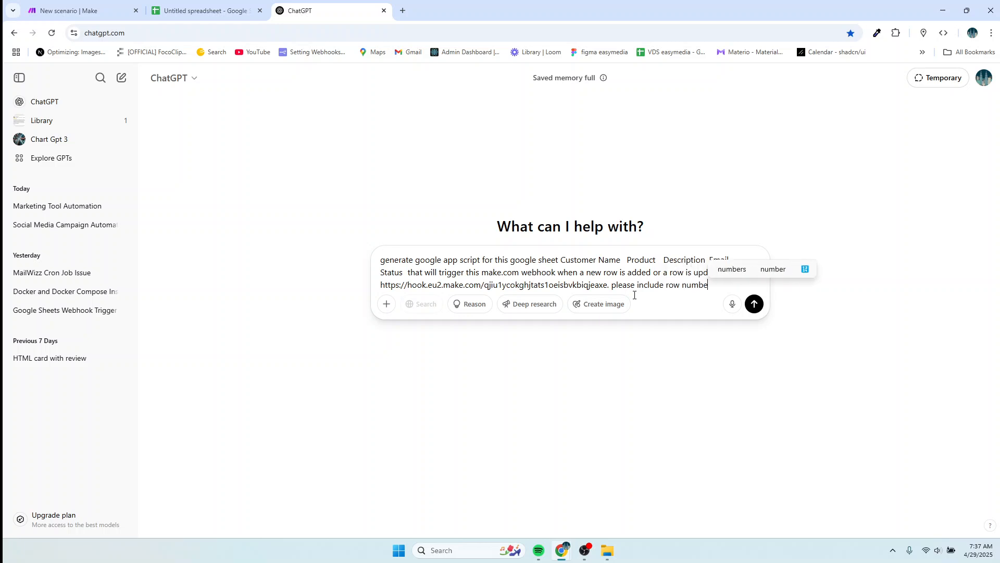
pyautogui.write('r')
pyautogui.write(' in')
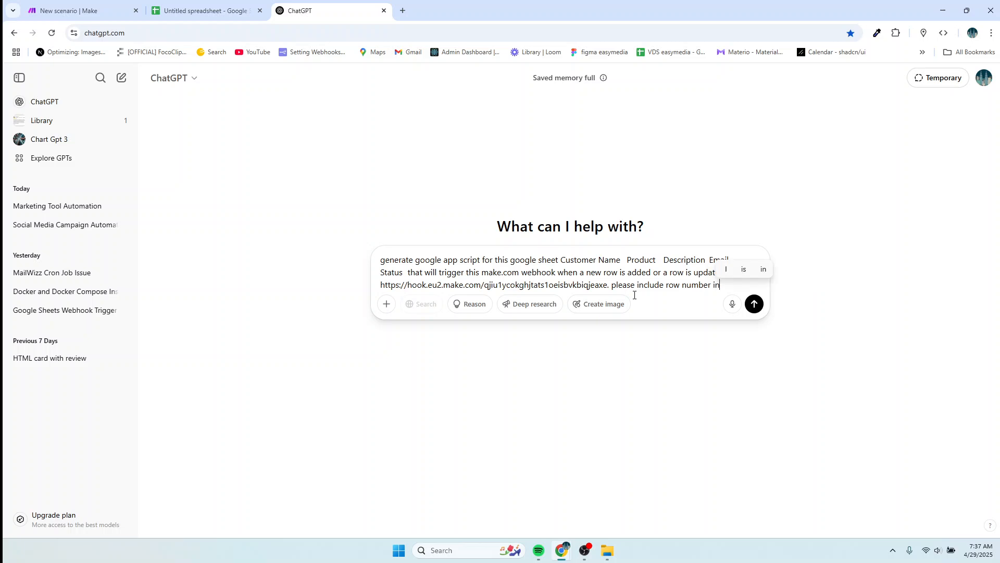
pyautogui.write(' the data')
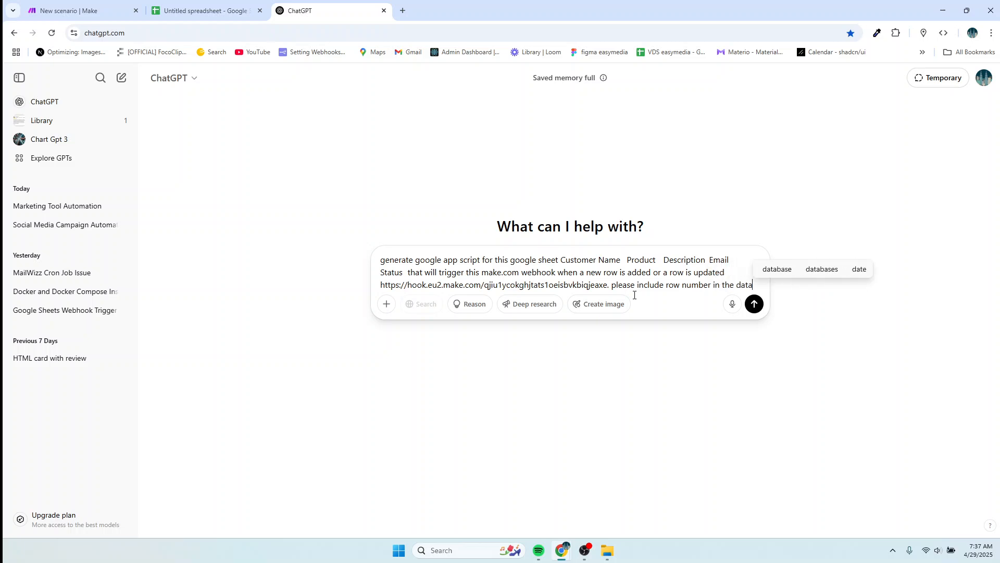
pyautogui.press('Return')
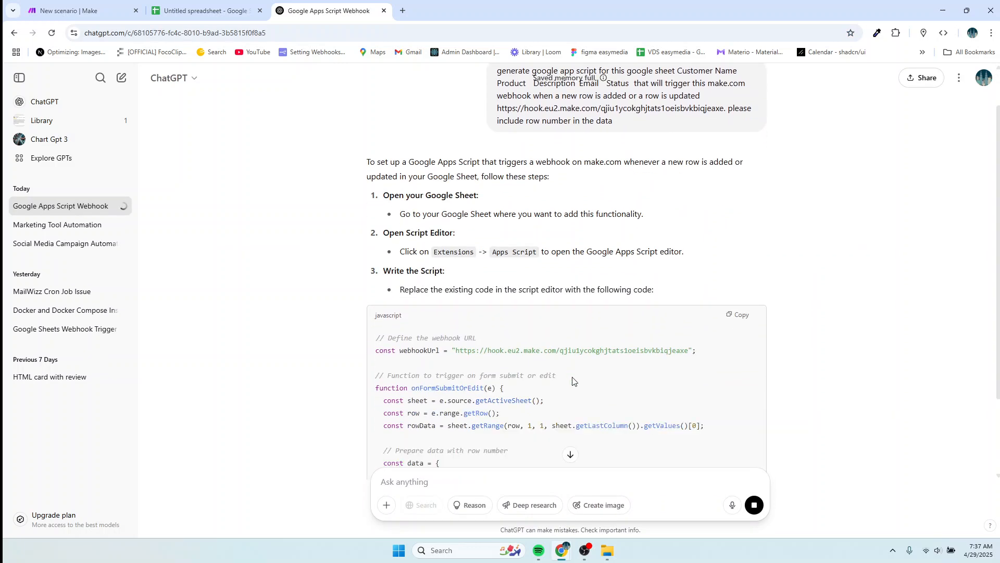
pyautogui.scroll(-4, 574, 381)
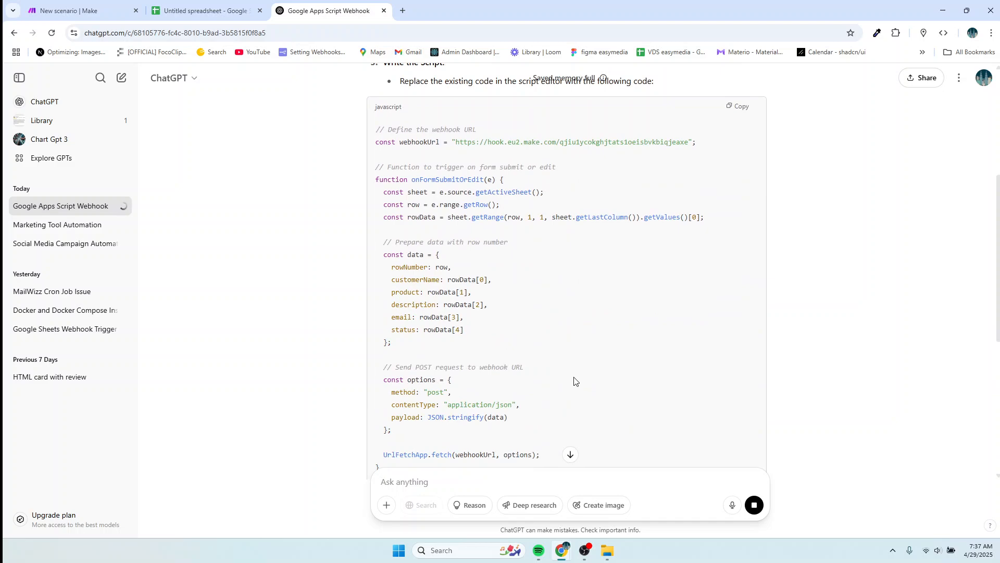
pyautogui.scroll(-4, 574, 381)
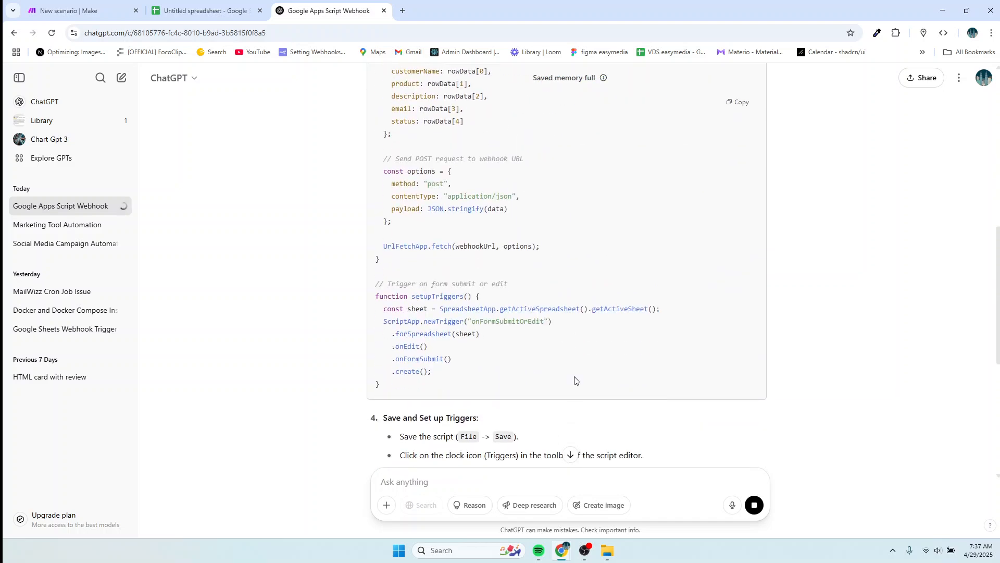
pyautogui.scroll(3, 574, 381)
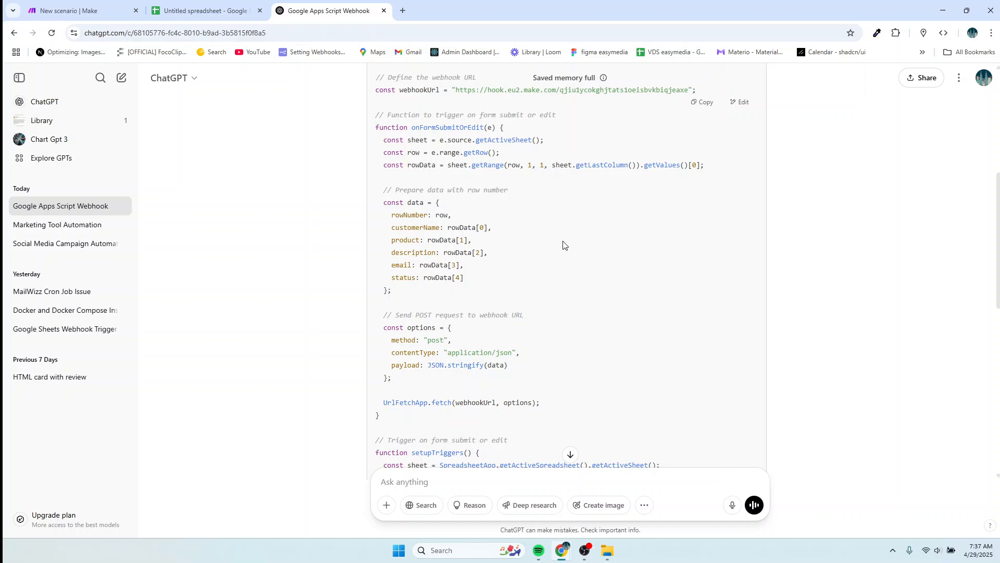
# Open a new Apps Script project from the spreadsheet's Extensions menu.
pyautogui.click(191, 13)
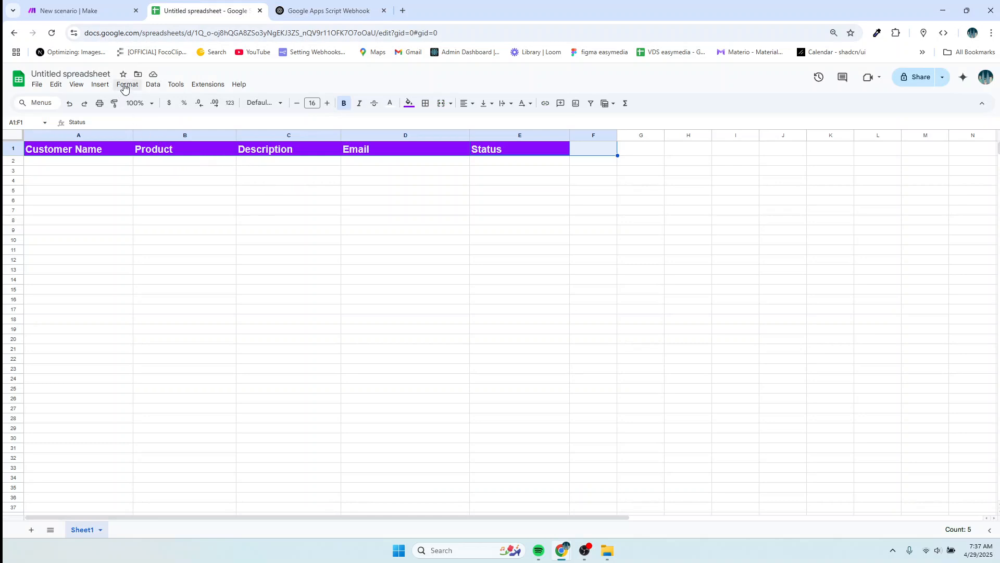
pyautogui.click(196, 89)
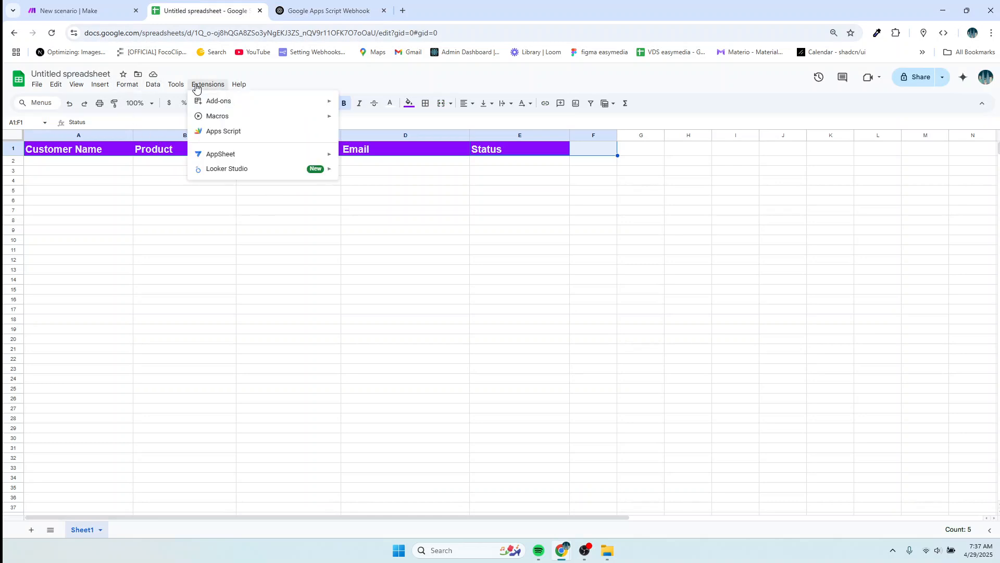
pyautogui.click(214, 133)
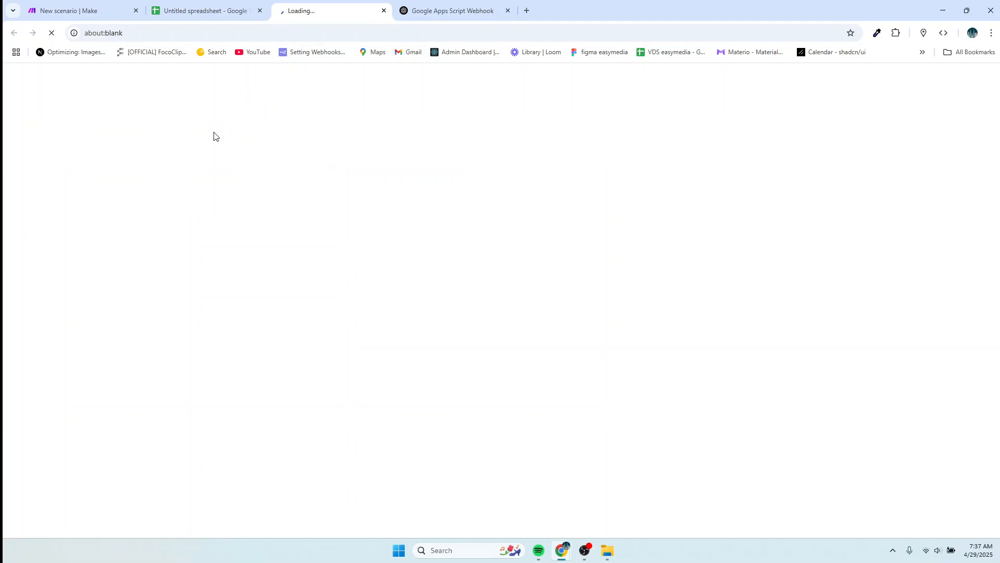
# Copy ChatGPT's generated Apps Script code block.
pyautogui.click(437, 13)
pyautogui.scroll(2, 815, 272)
pyautogui.click(703, 159)
pyautogui.click(305, 11)
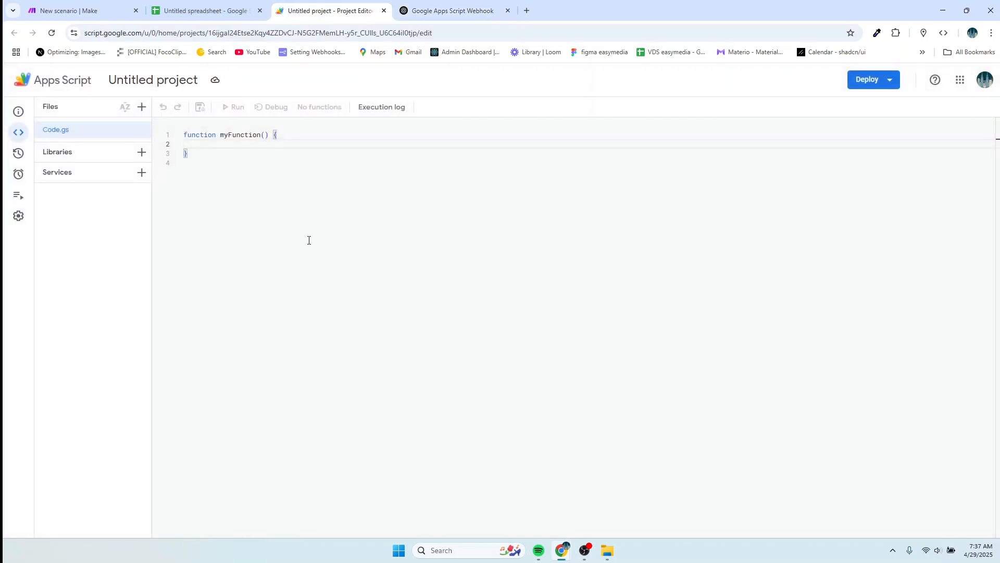
# Replace the default myFunction in Code.gs with the pasted webhook script and save.
pyautogui.click(195, 158)
pyautogui.hotkey('ctrl', 'a')
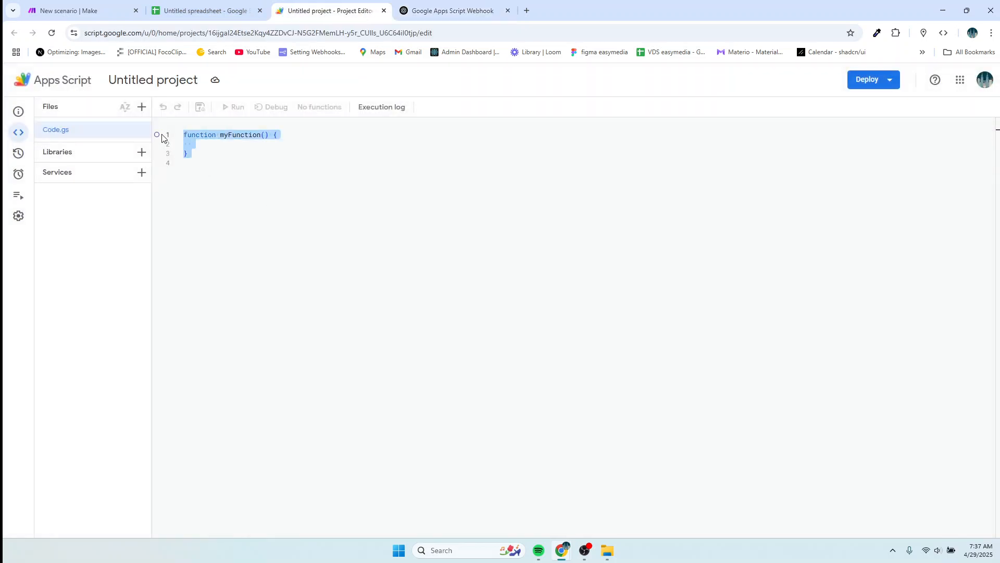
pyautogui.press('BackSpace')
pyautogui.hotkey('ctrl', 'v')
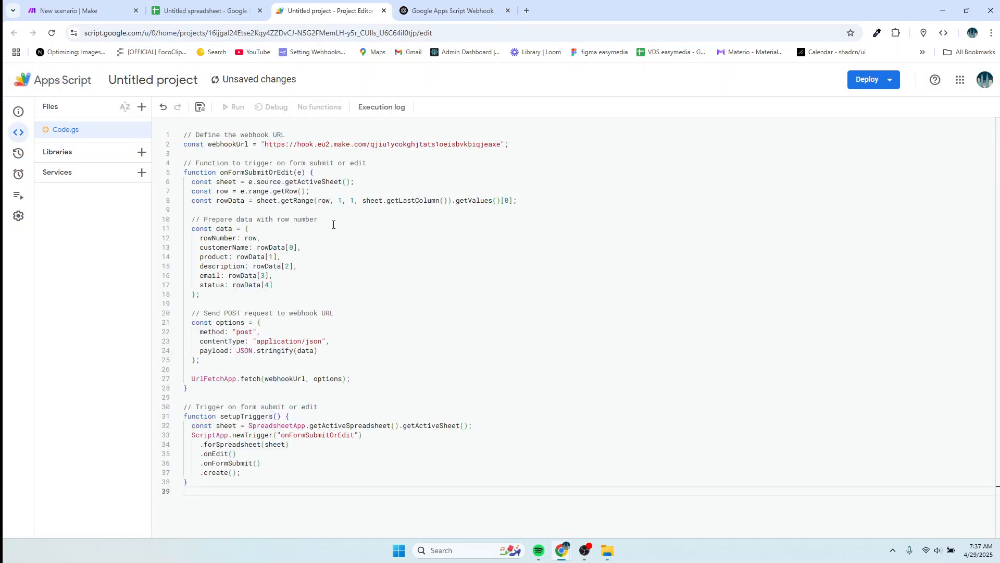
pyautogui.hotkey('ctrl', 's')
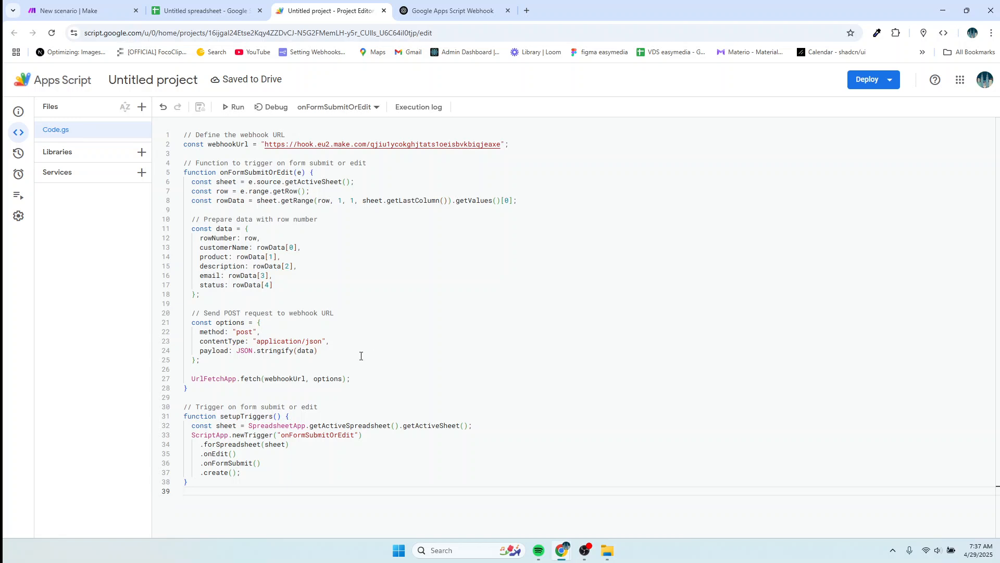
# Add a From spreadsheet On edit trigger for onFormSubmitOrEdit and attempt to save it.
pyautogui.moveTo(24, 165)
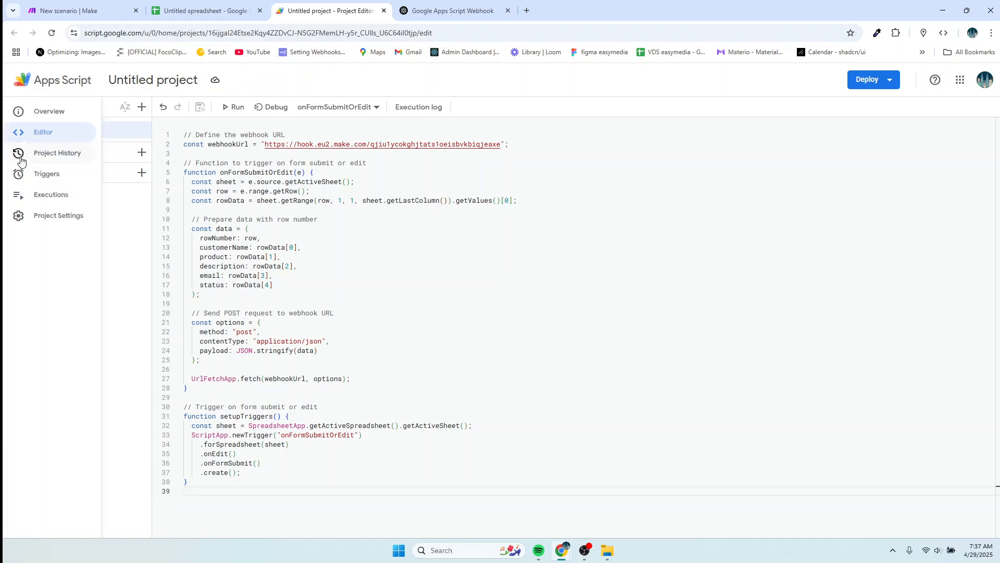
pyautogui.click(39, 174)
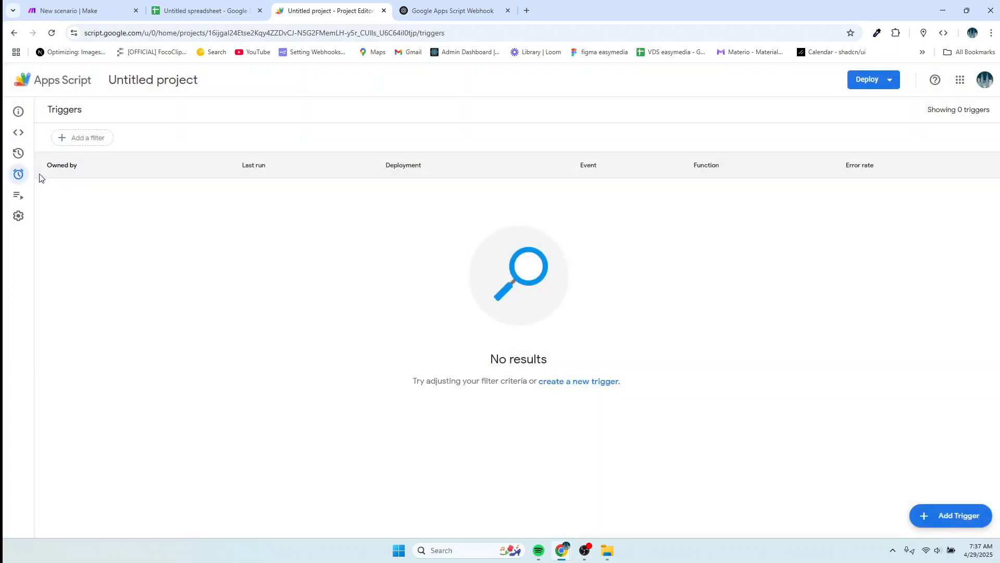
pyautogui.click(955, 518)
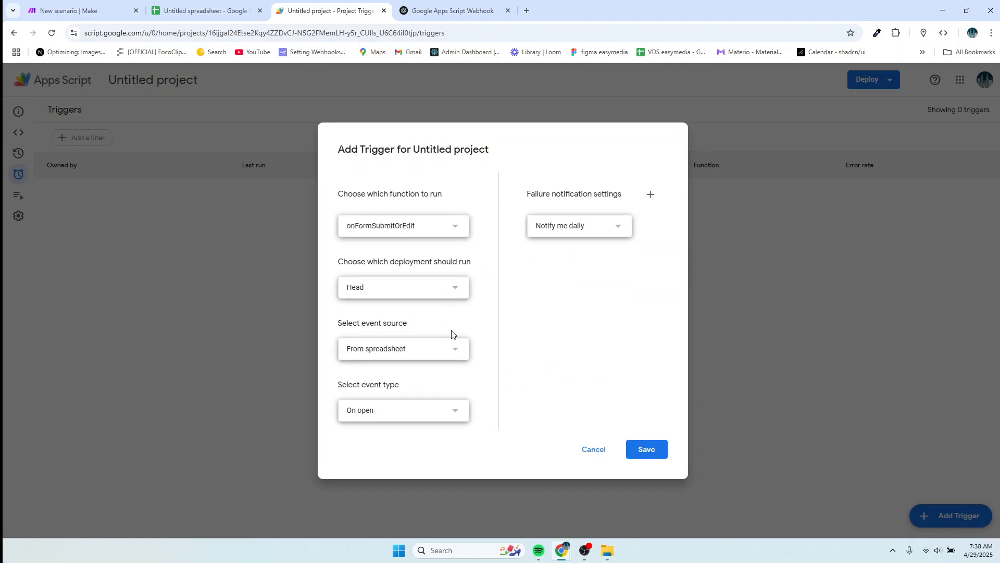
pyautogui.click(446, 416)
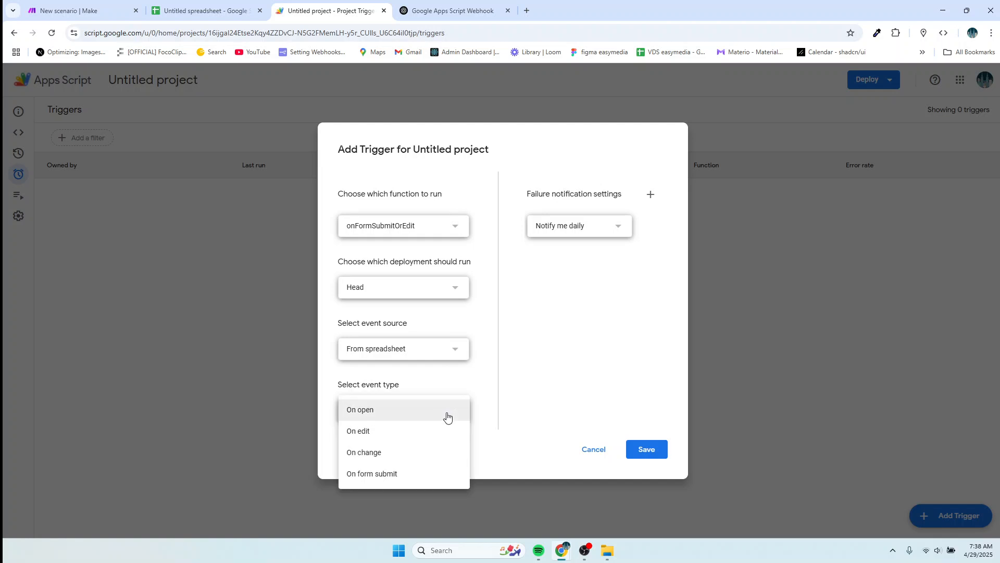
pyautogui.click(380, 432)
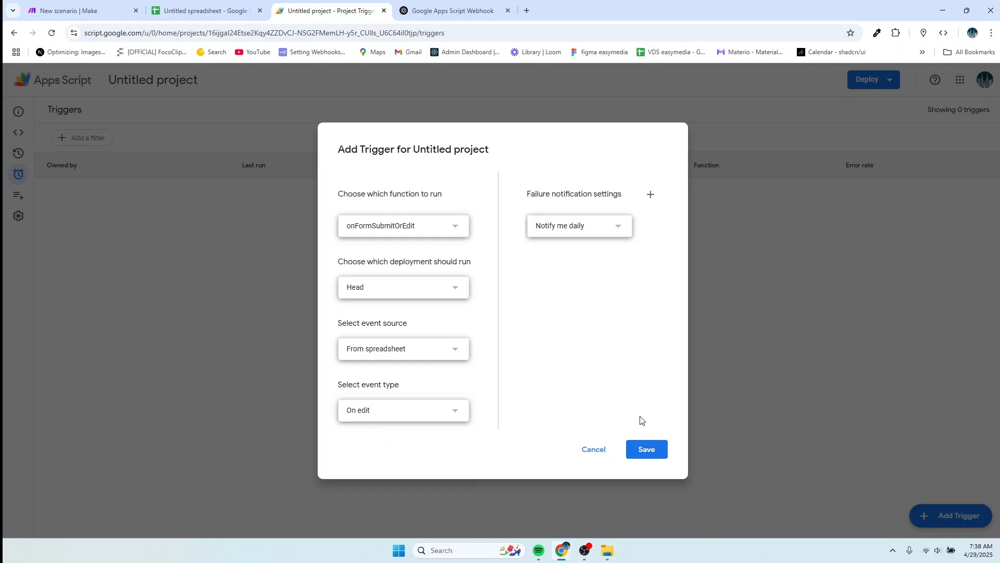
pyautogui.click(645, 449)
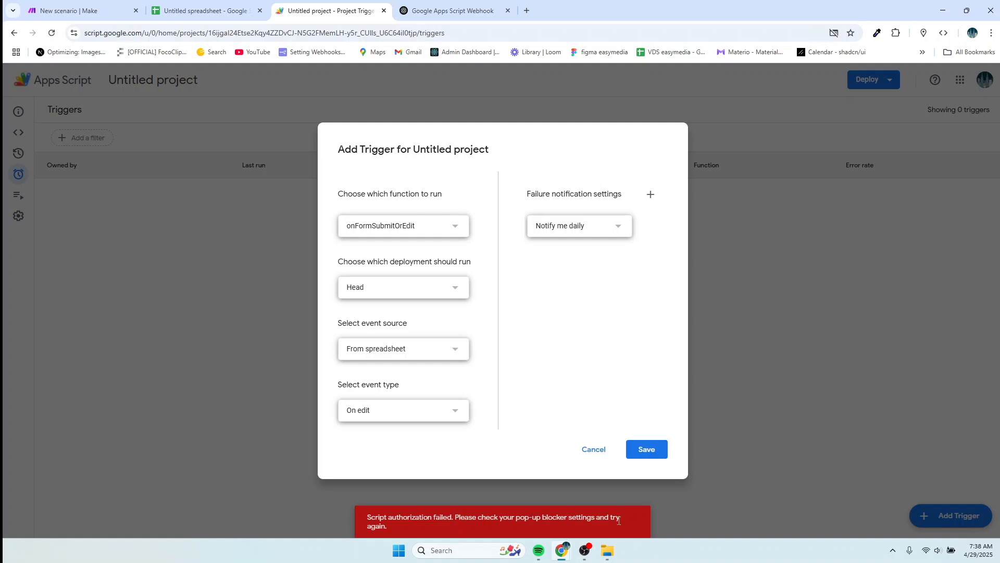
# Authorize the Untitled project with the Google account, proceeding past the unverified-app warning and allowing access.
pyautogui.click(648, 455)
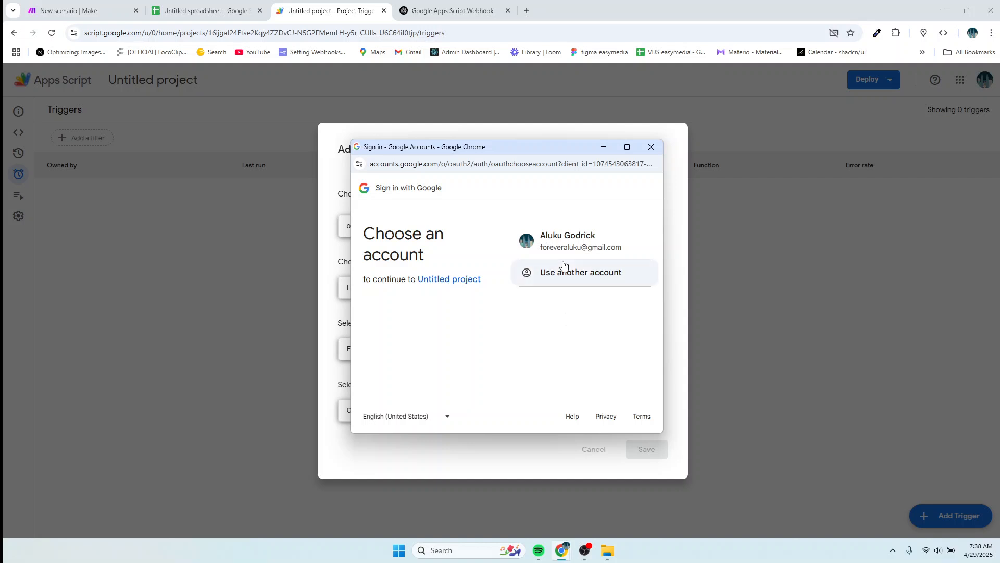
pyautogui.click(566, 253)
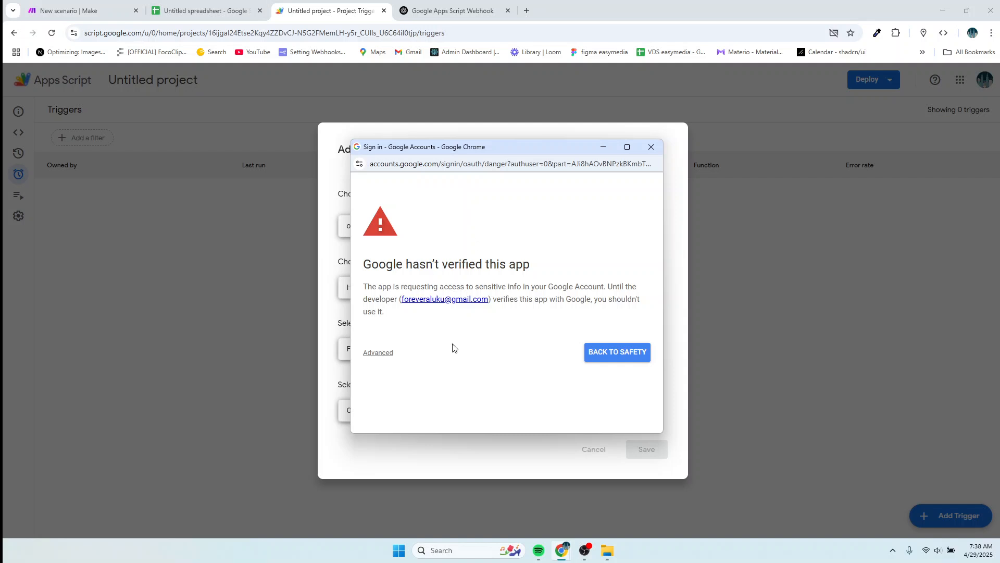
pyautogui.click(379, 353)
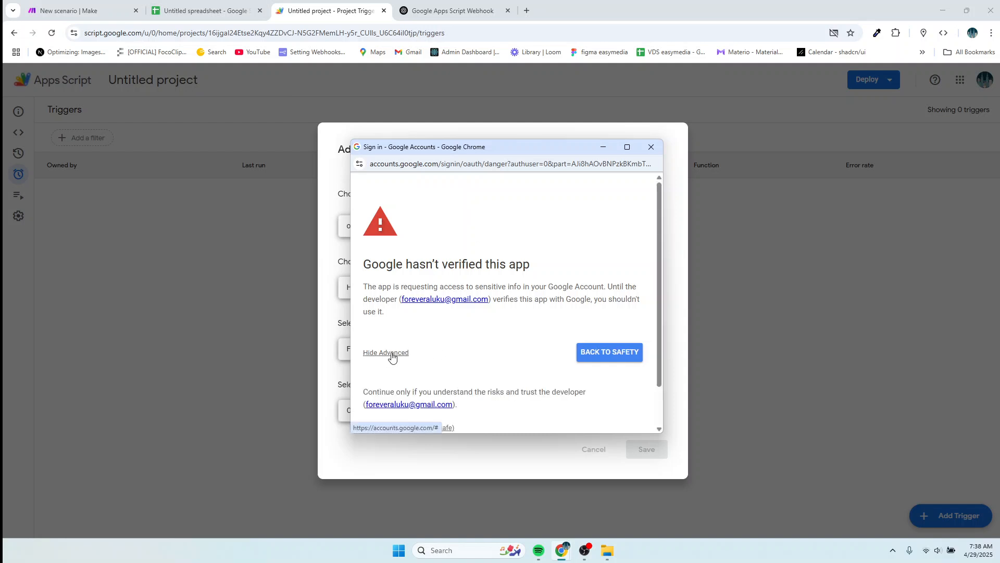
pyautogui.scroll(-1, 528, 338)
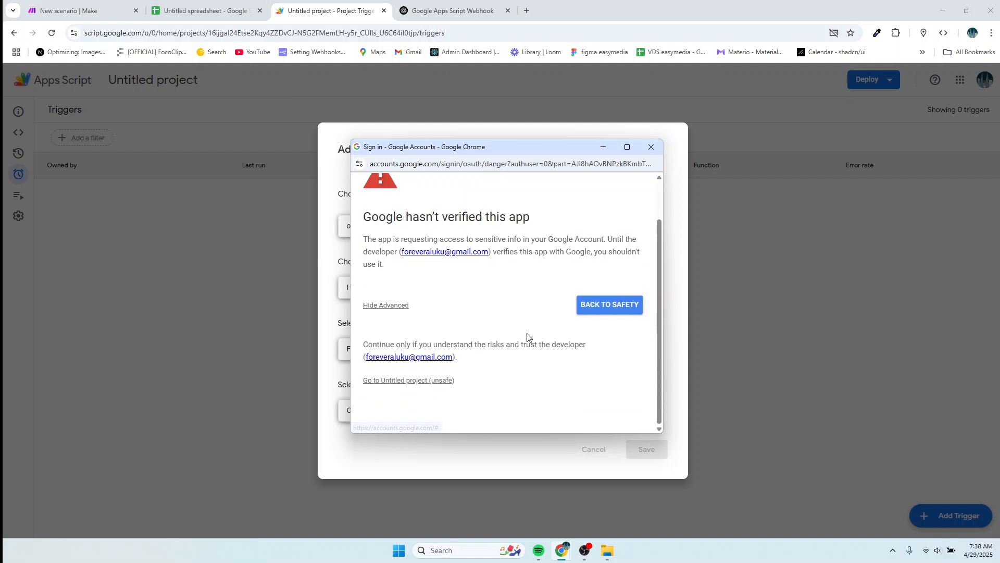
pyautogui.click(418, 382)
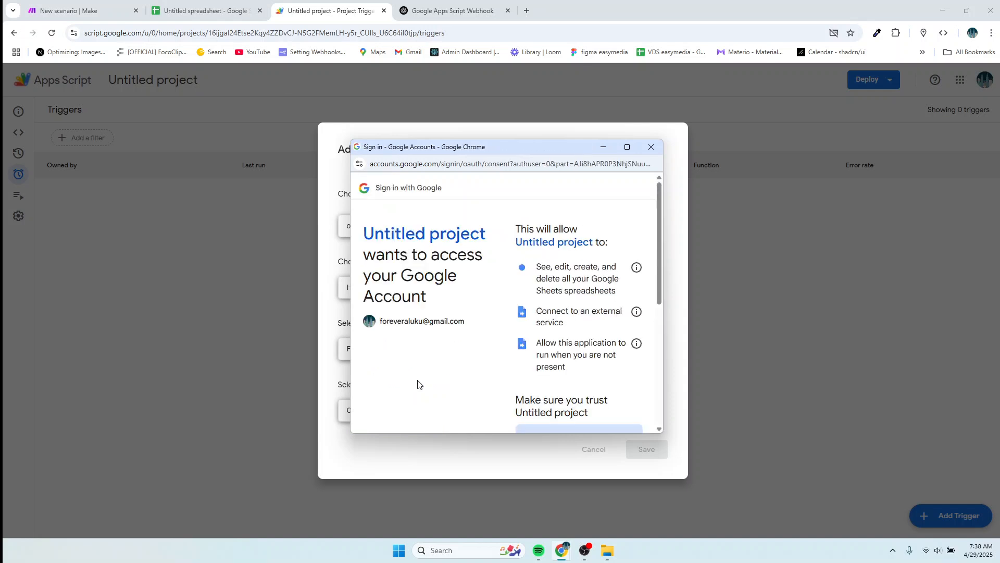
pyautogui.scroll(-5, 594, 281)
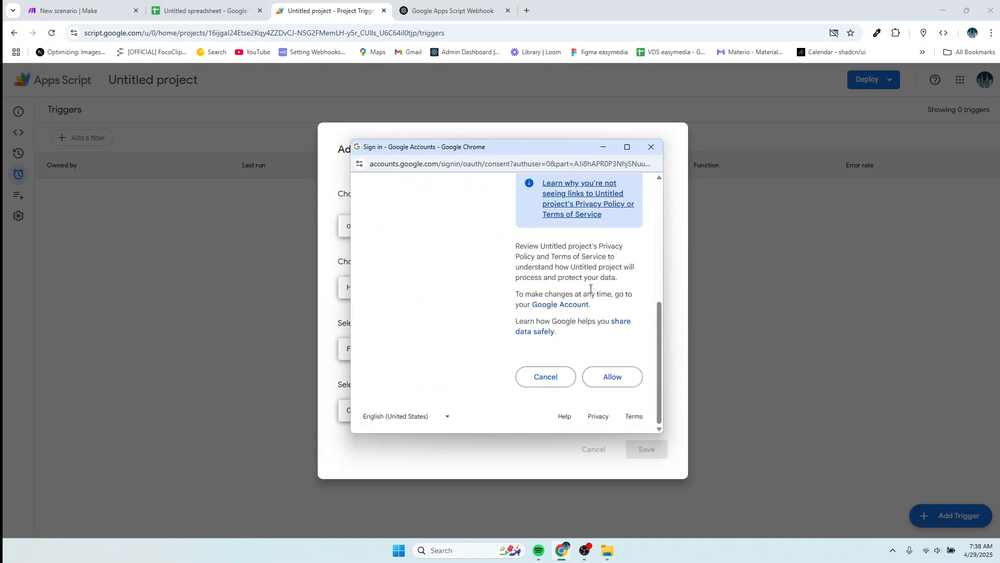
pyautogui.click(607, 383)
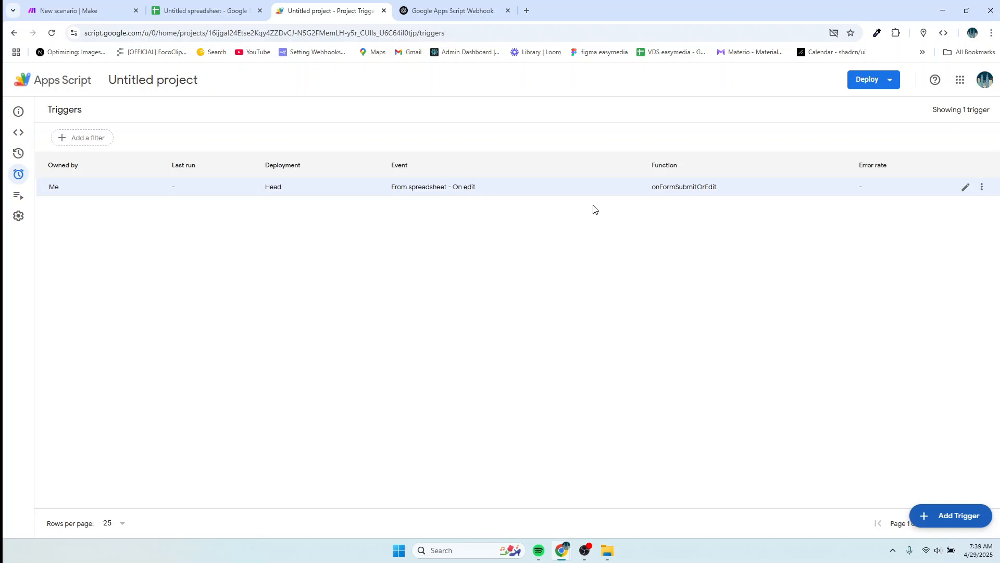
# Save a second onFormSubmitOrEdit trigger using the spreadsheet On change event.
pyautogui.click(951, 517)
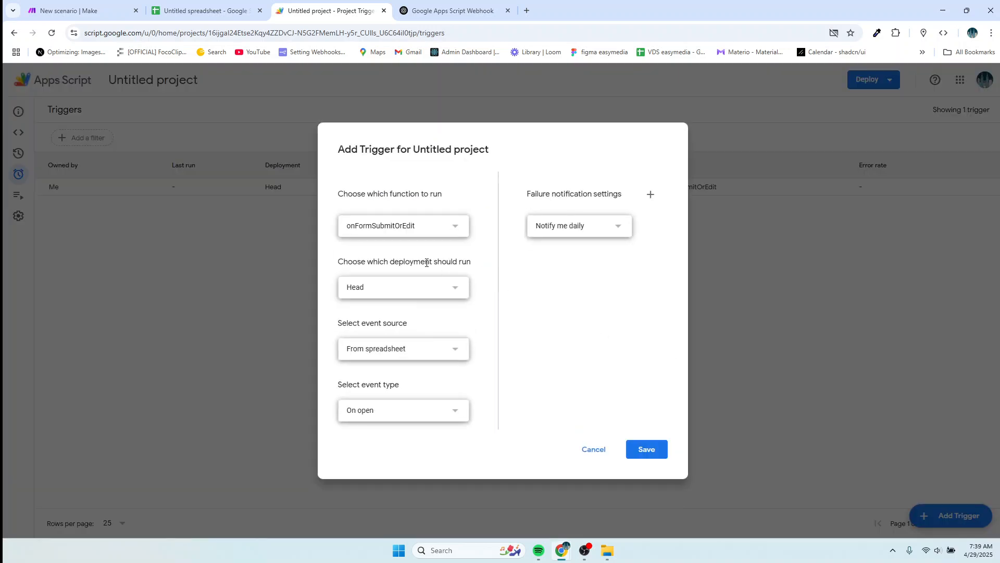
pyautogui.click(430, 415)
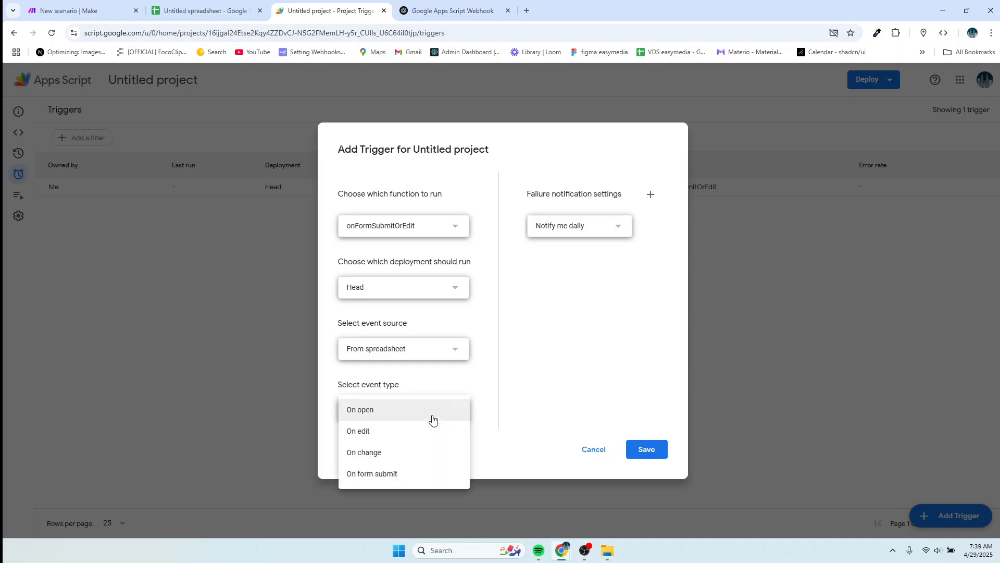
pyautogui.click(375, 452)
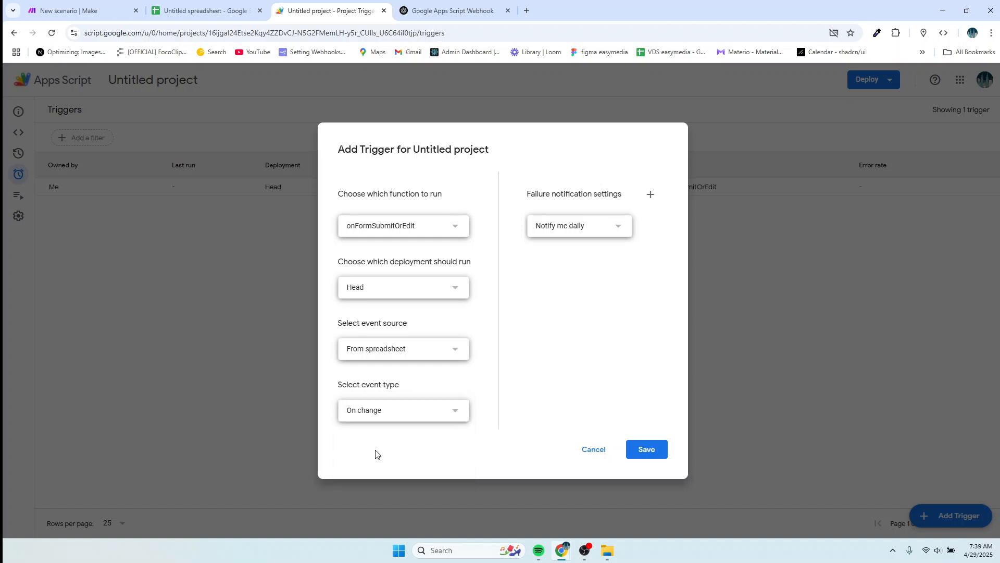
pyautogui.click(644, 449)
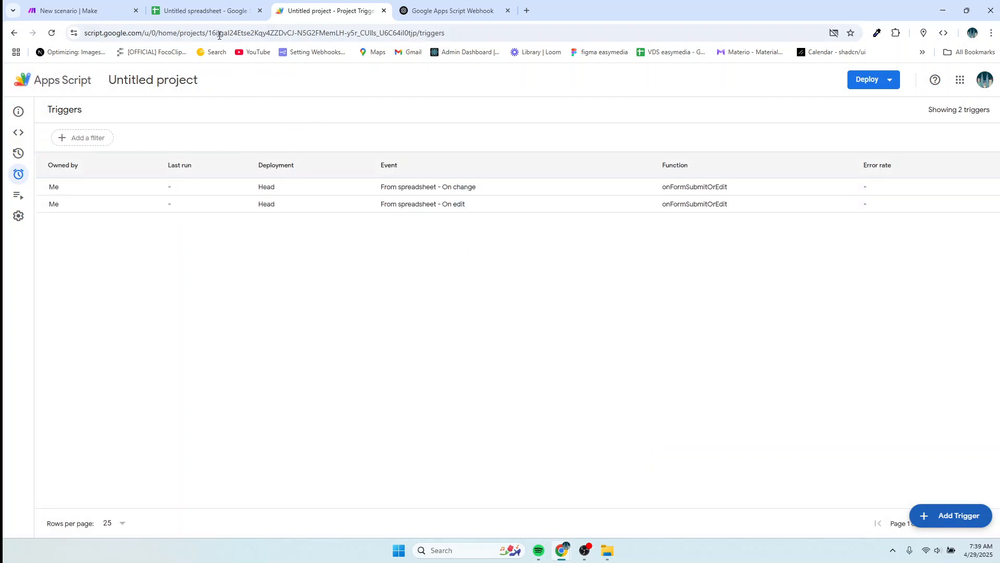
# Check the spreadsheet's header row, then return to the Make scenario's webhook settings.
pyautogui.click(205, 11)
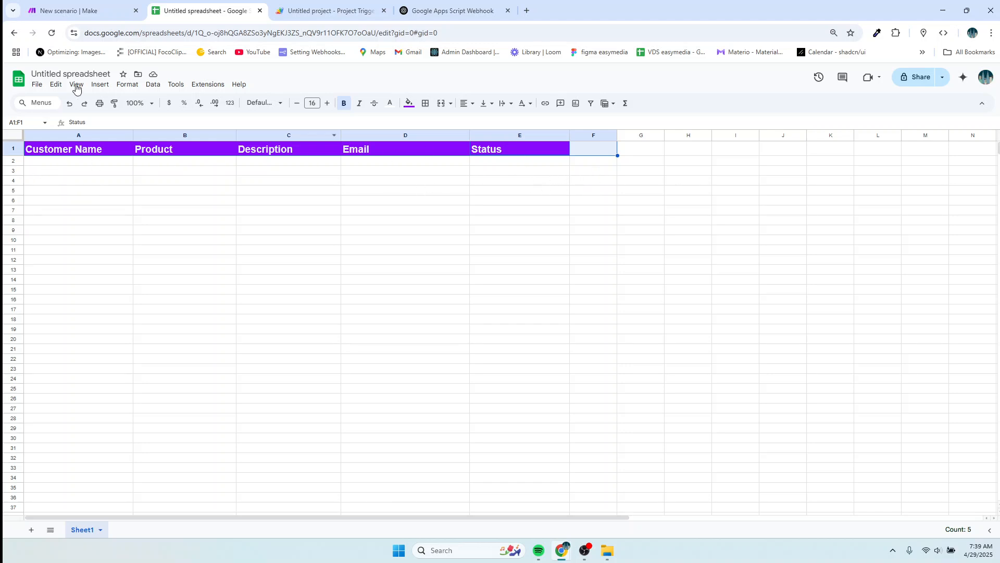
pyautogui.click(65, 11)
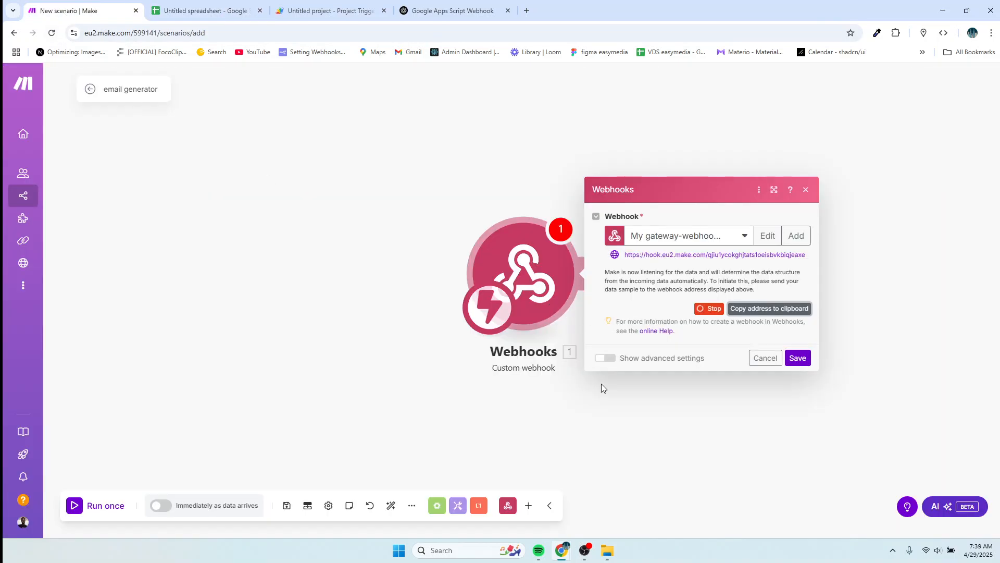
# Save the webhook settings and run the scenario once so it waits for data.
pyautogui.click(798, 358)
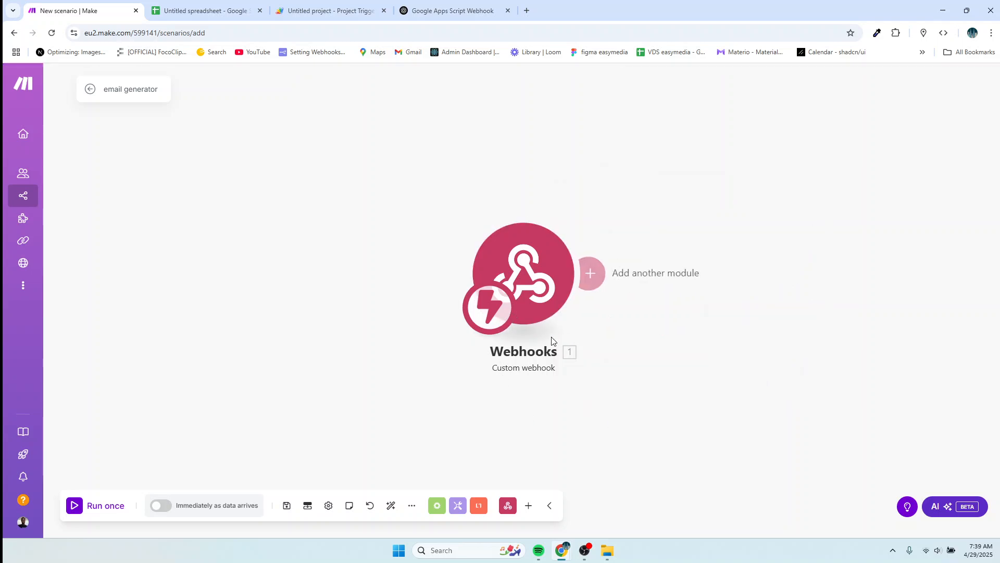
pyautogui.click(101, 511)
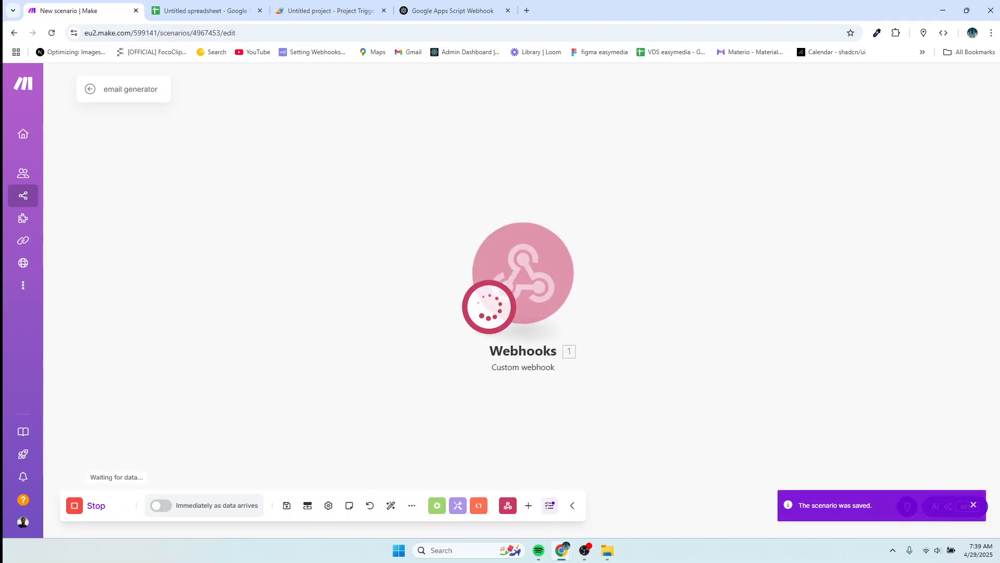
pyautogui.click(210, 11)
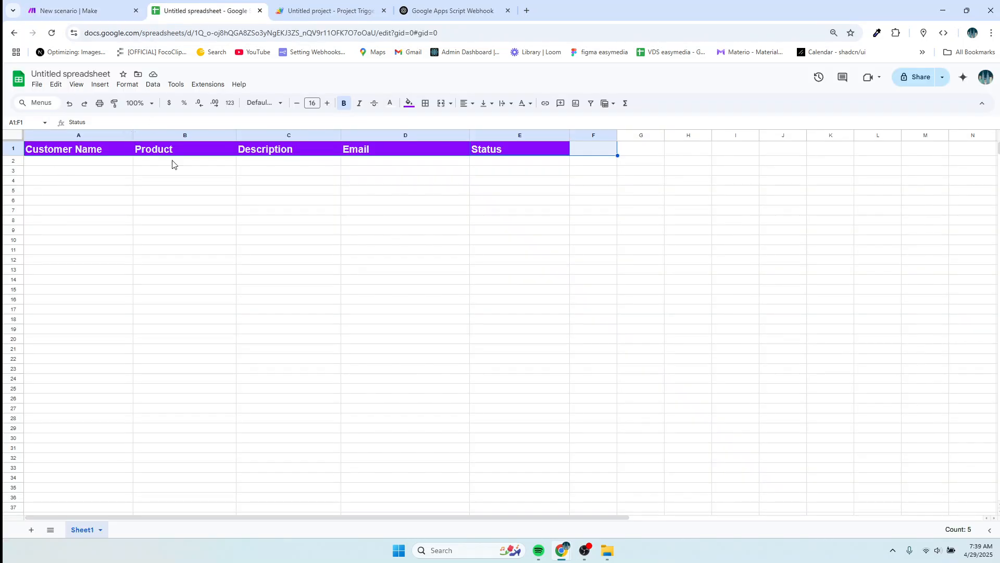
# Enter a customer name in A2 and 'smartwatch' as the product in B2.
pyautogui.click(63, 162)
pyautogui.doubleClick(63, 163)
pyautogui.write('Aluku')
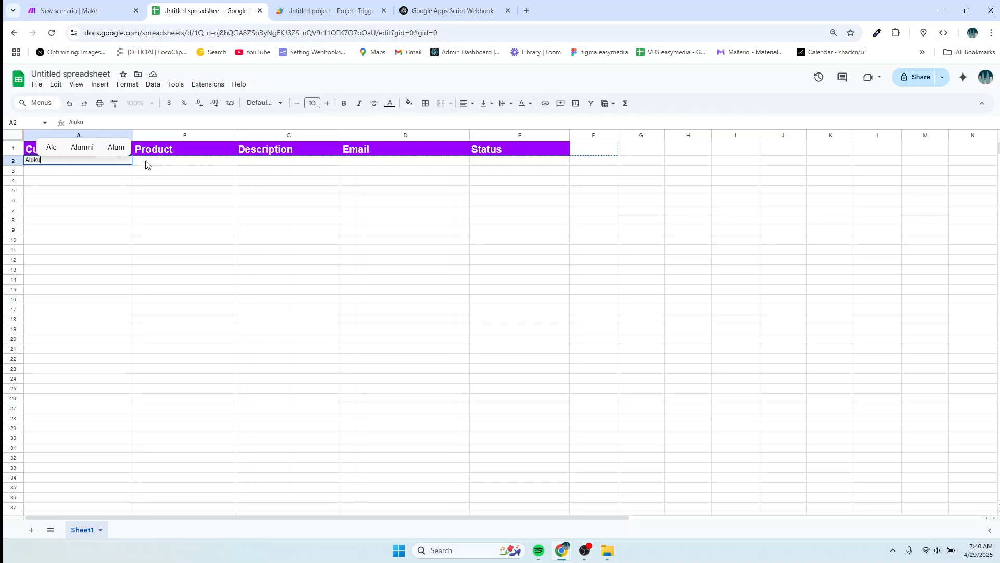
pyautogui.doubleClick(146, 166)
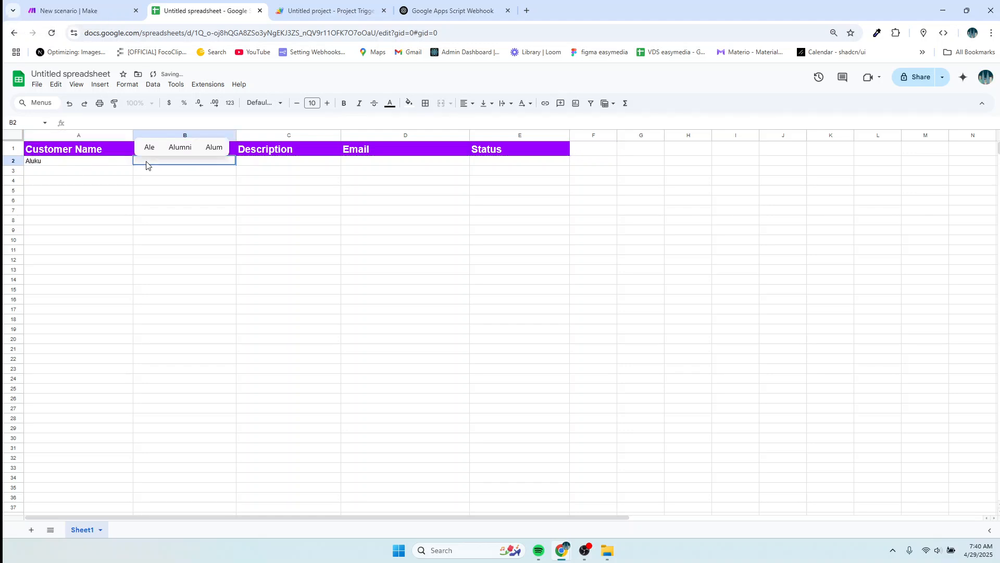
pyautogui.write('smartwa')
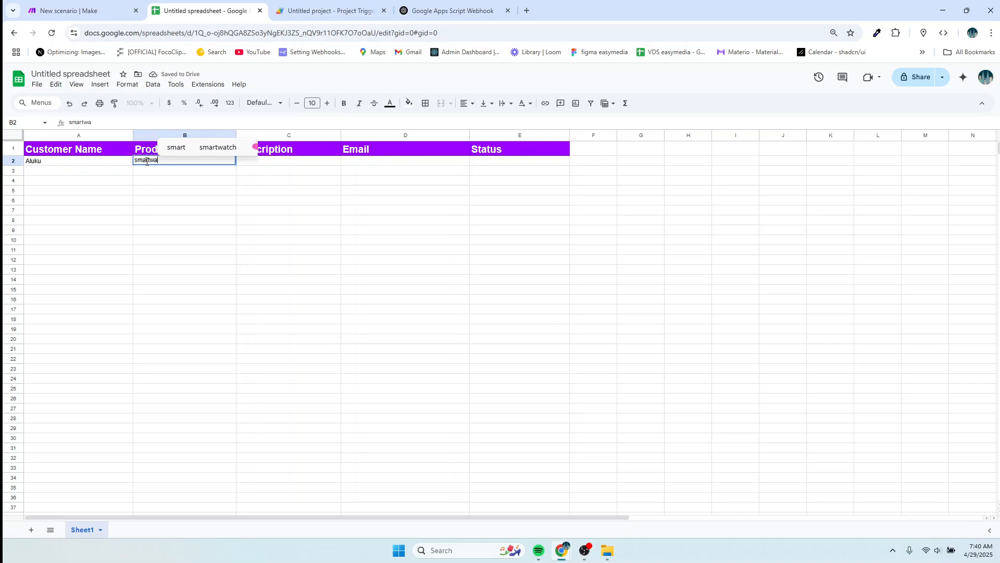
pyautogui.write('tch')
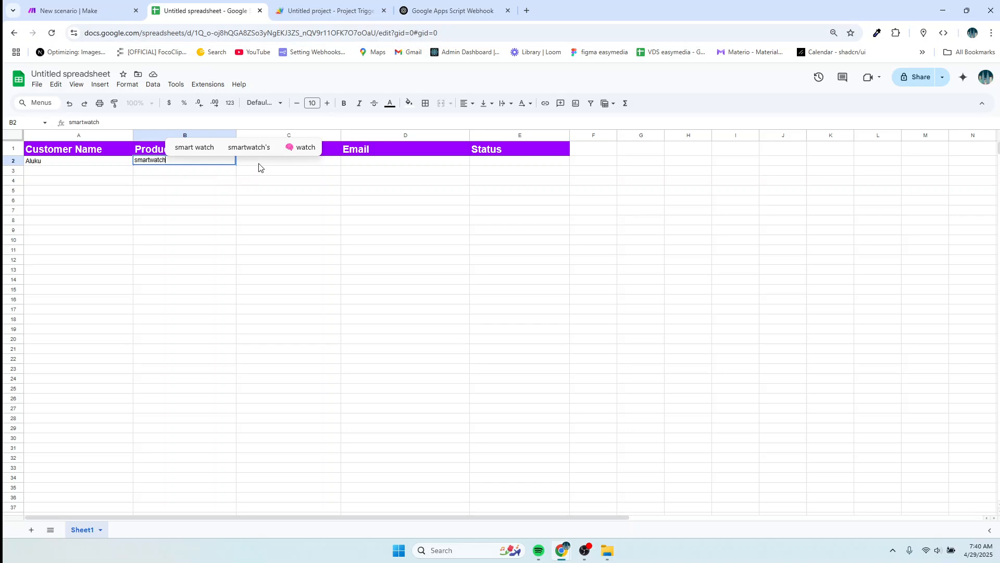
pyautogui.click(259, 168)
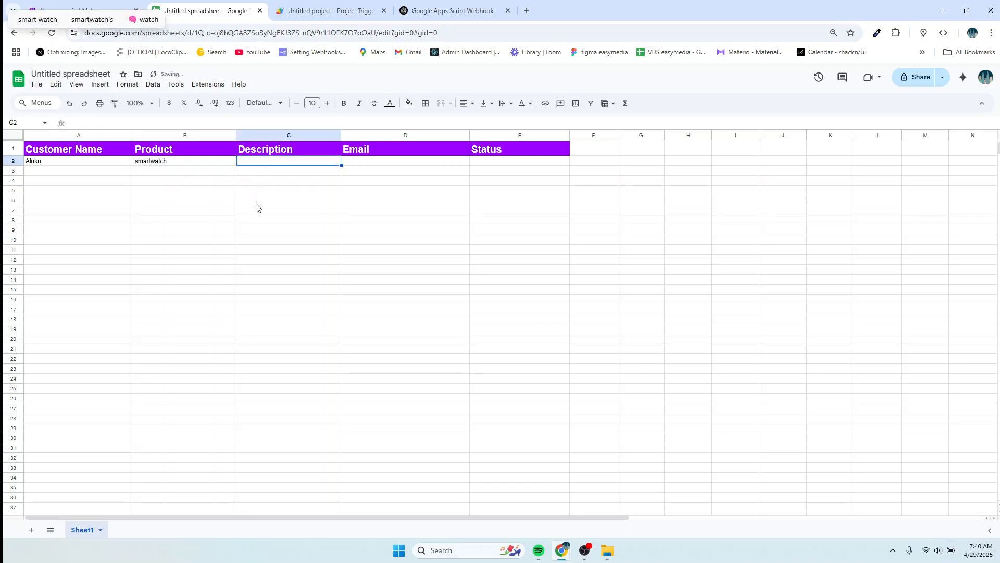
# Zoom the sheet to 100% and raise the font size of rows 2–6 to 16.
pyautogui.hotkey('ctrl', '+')
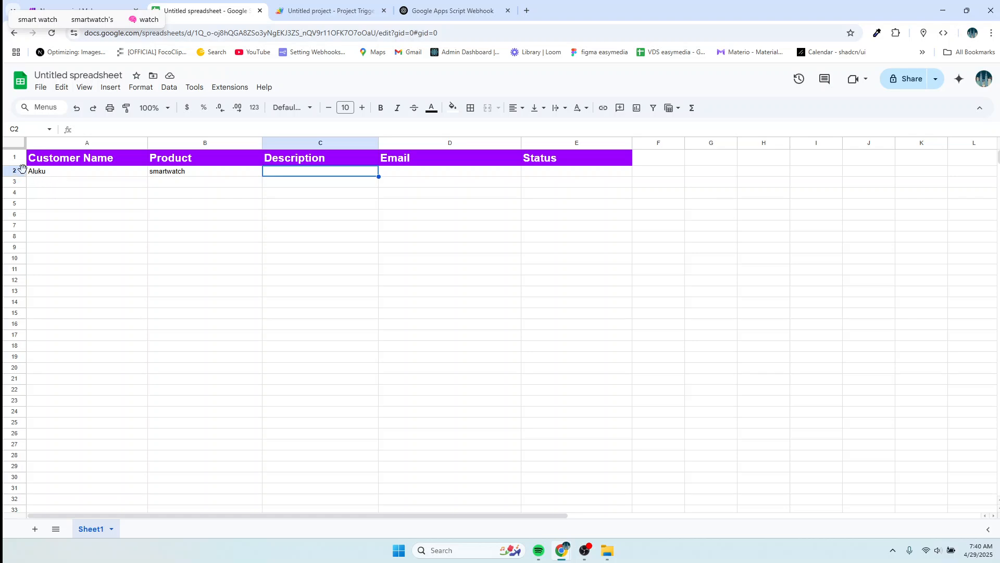
pyautogui.moveTo(15, 173); pyautogui.dragTo(22, 214)
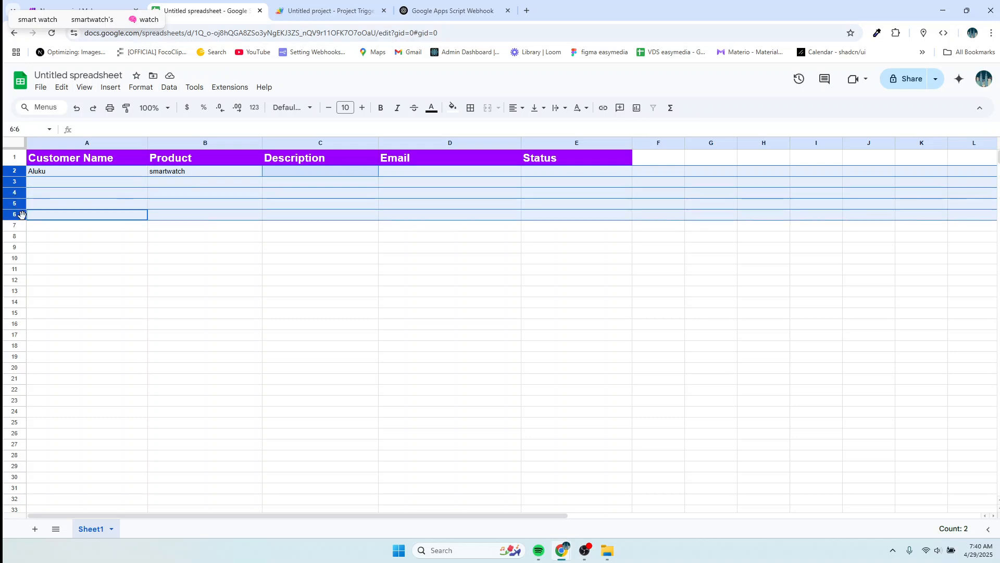
pyautogui.click(361, 108)
pyautogui.click(361, 108)
pyautogui.click(362, 108)
pyautogui.click(362, 108)
pyautogui.click(361, 107)
pyautogui.click(361, 108)
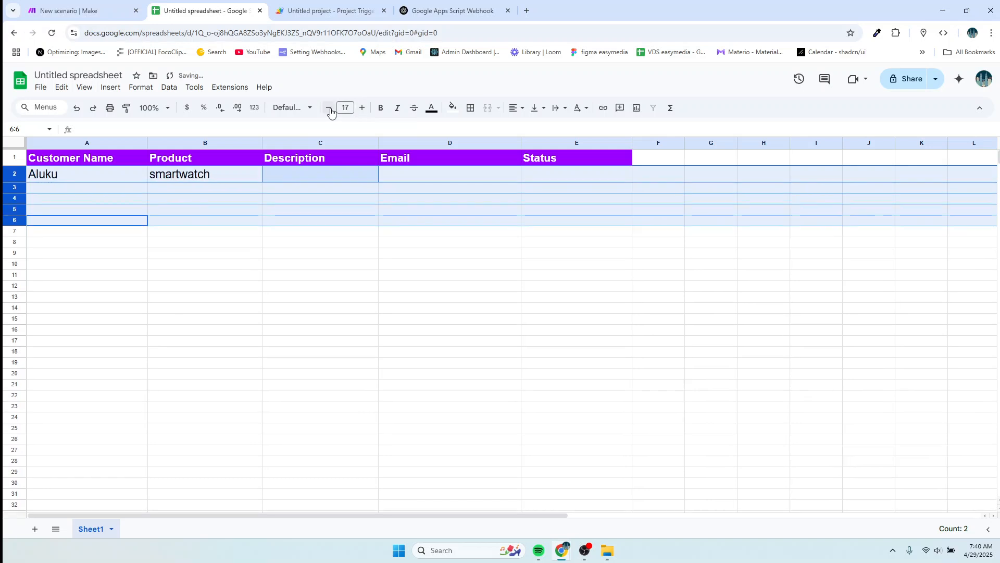
# Enter 'A sleek, modern smatwatch' in C2 and select the table range A1:E2.
pyautogui.click(276, 175)
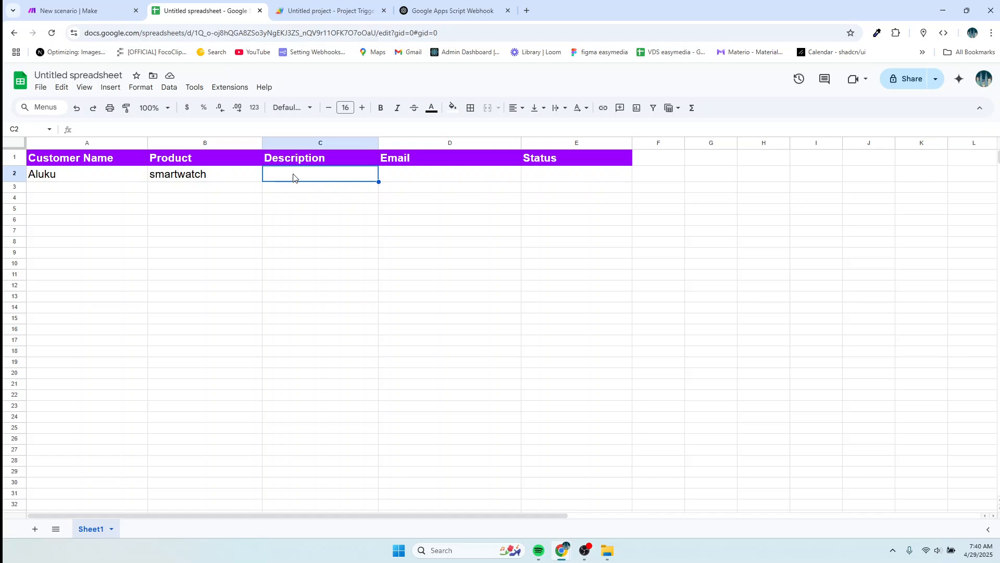
pyautogui.press('Return')
pyautogui.write('A sleek')
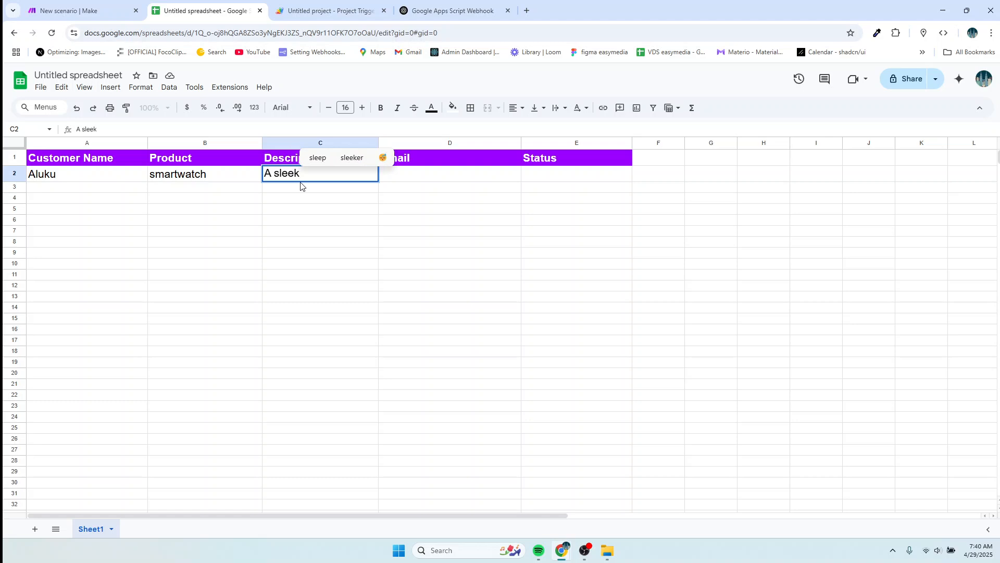
pyautogui.write(', modern')
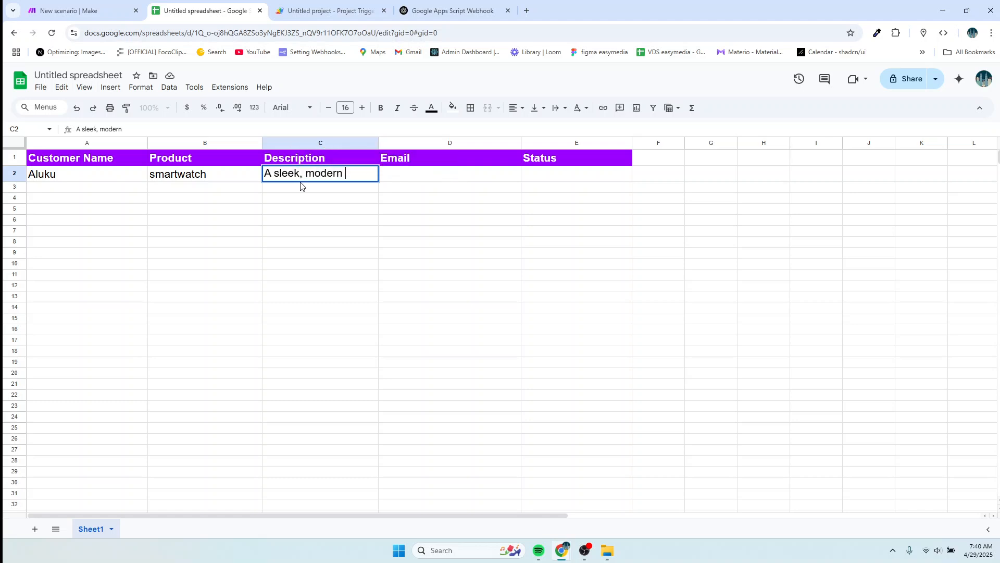
pyautogui.write(' smat')
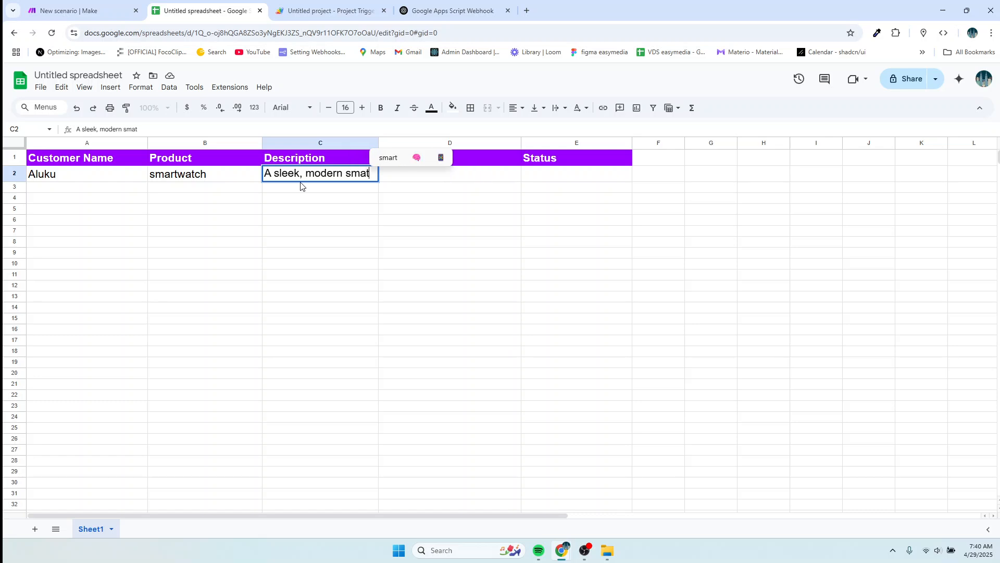
pyautogui.write('watch')
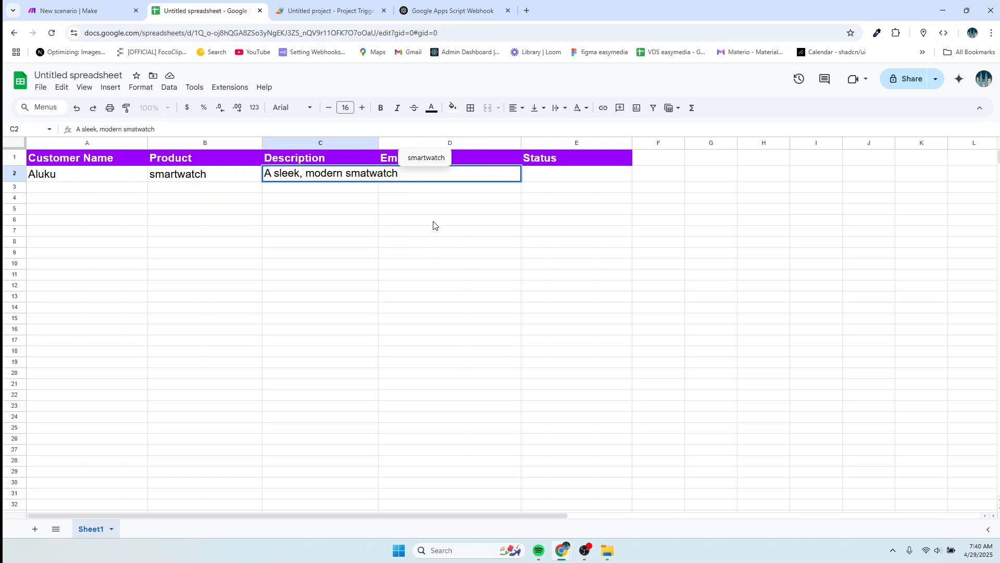
pyautogui.click(446, 190)
pyautogui.click(446, 177)
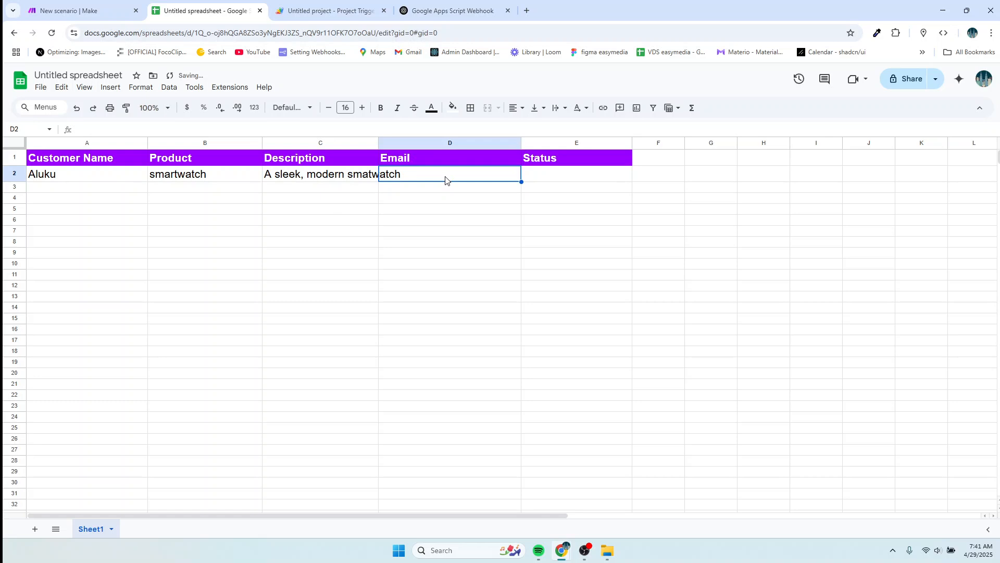
pyautogui.click(43, 177)
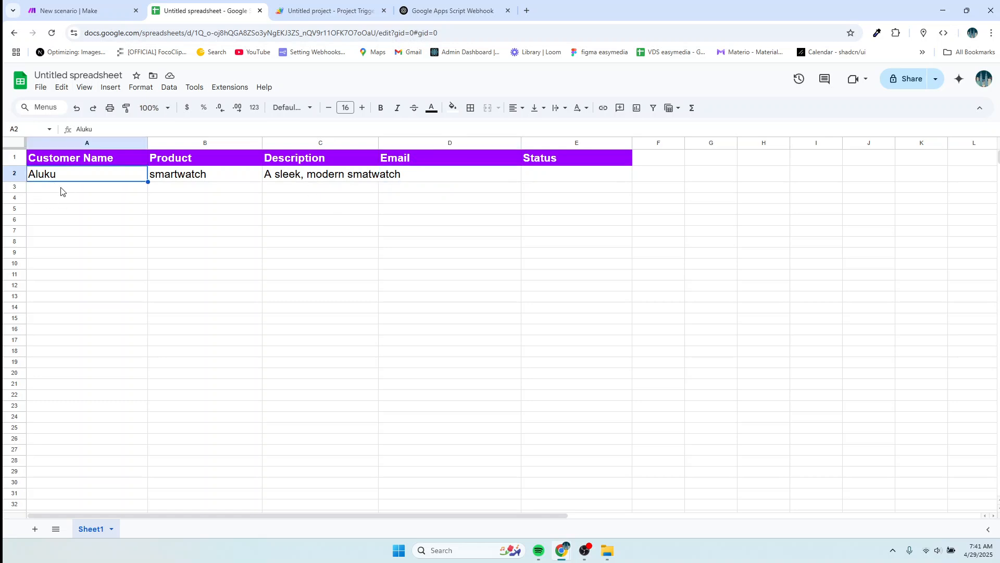
pyautogui.hotkey('ctrl', 'a')
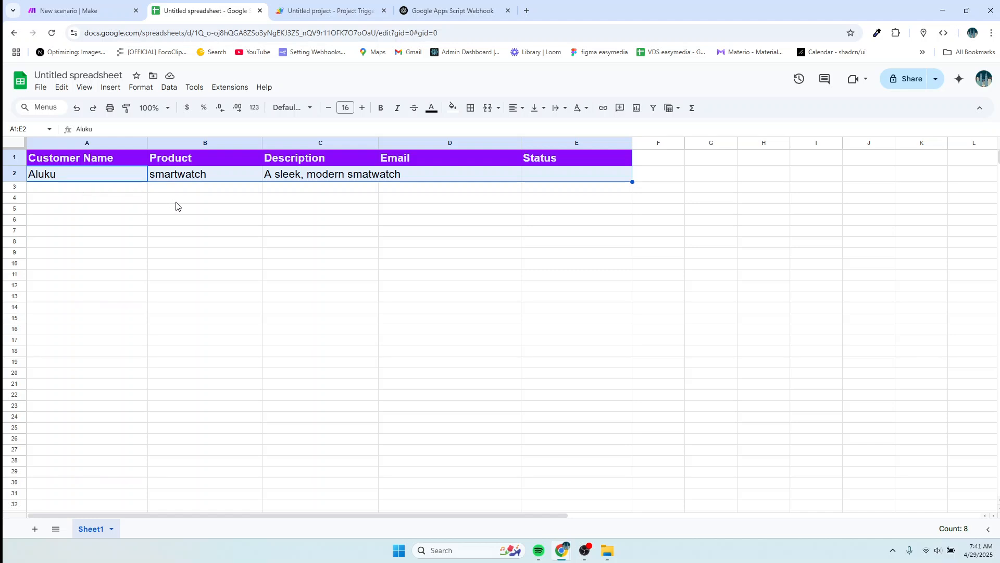
# Give A1:E2 wrapped text, left horizontal alignment and top vertical alignment, then select D2.
pyautogui.click(141, 87)
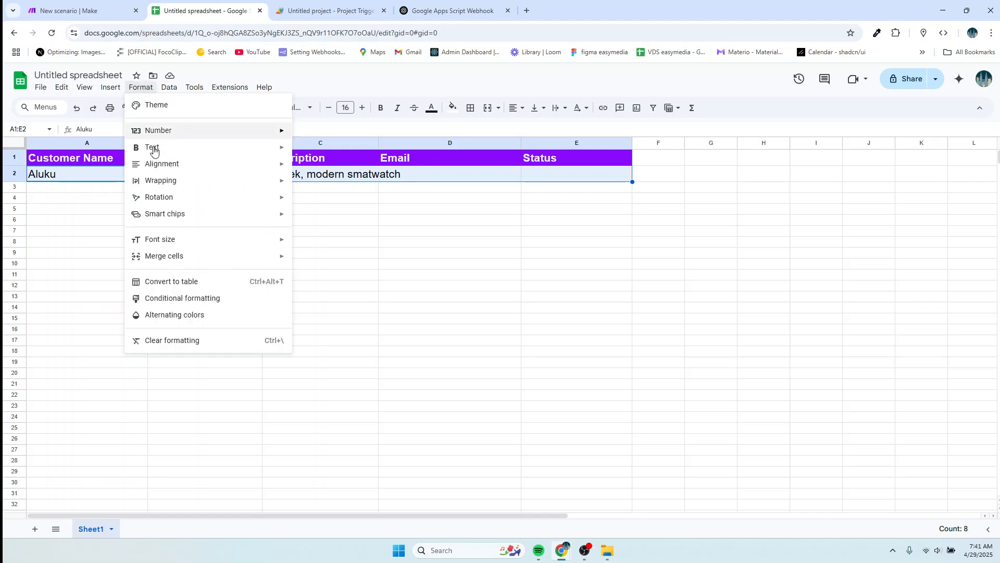
pyautogui.moveTo(160, 186)
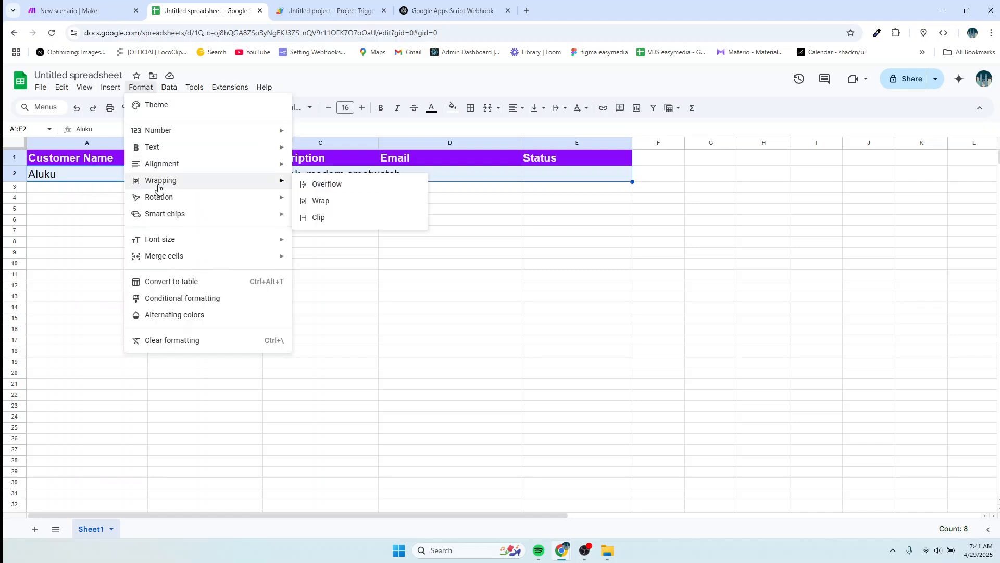
pyautogui.click(321, 201)
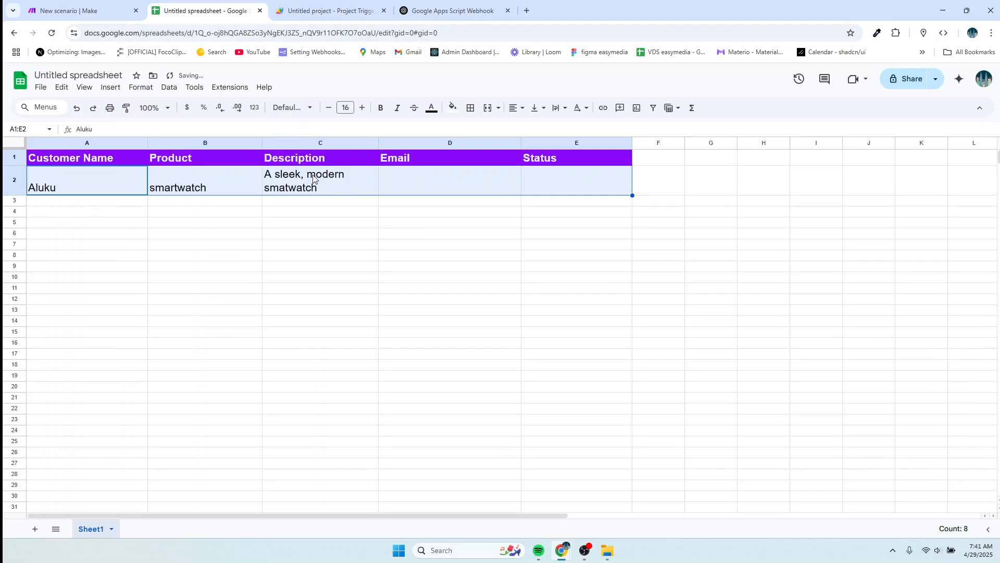
pyautogui.click(140, 87)
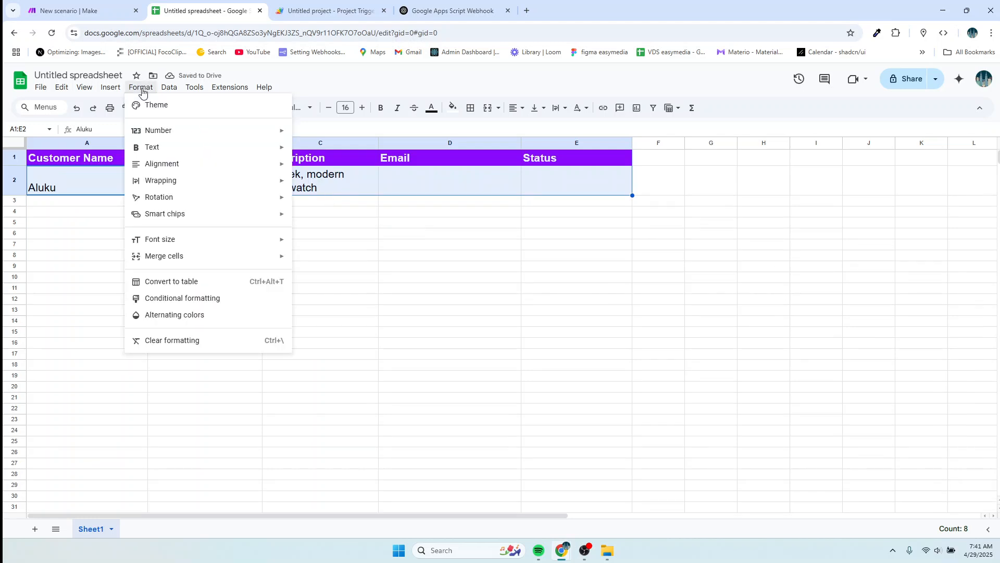
pyautogui.moveTo(166, 166)
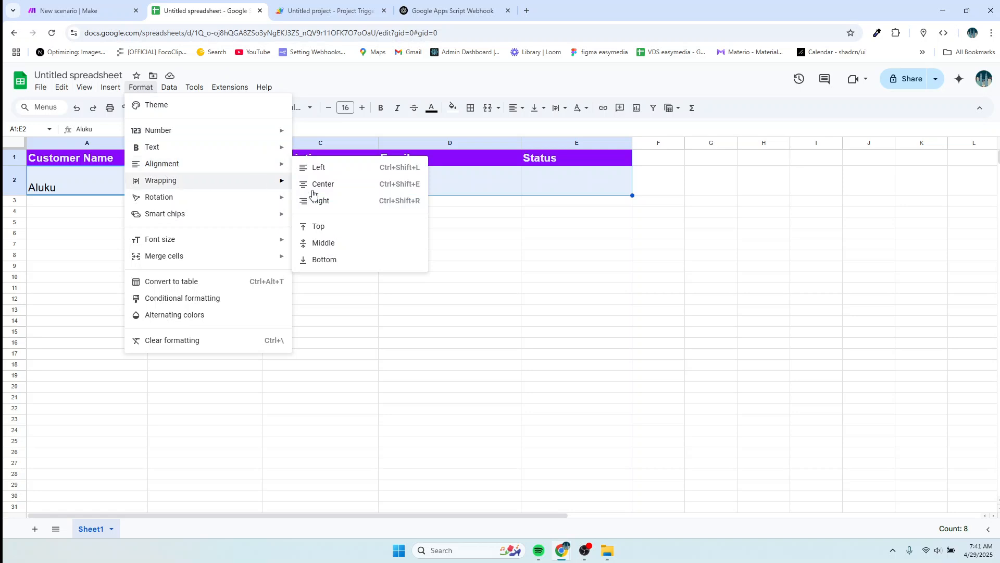
pyautogui.click(317, 169)
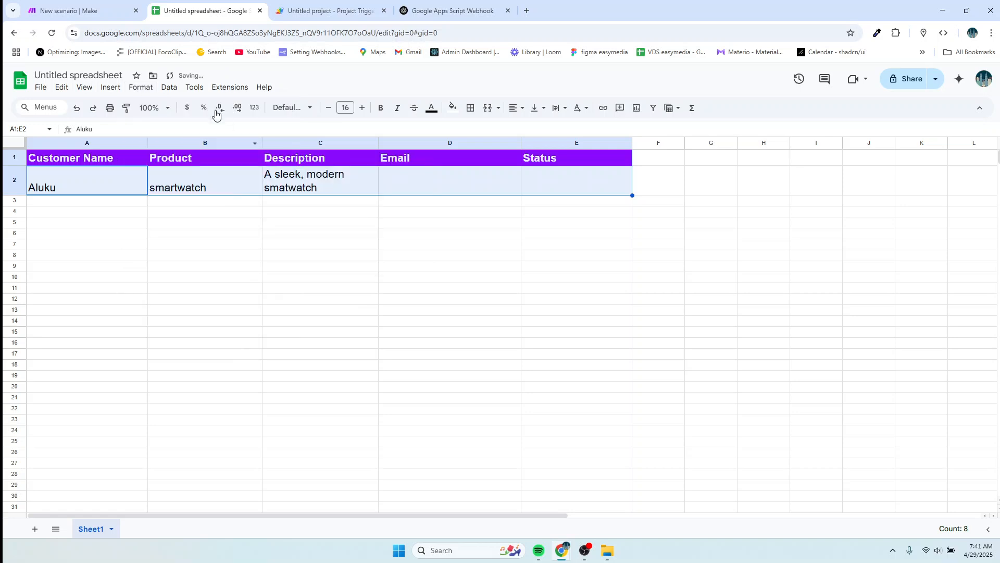
pyautogui.click(140, 87)
pyautogui.moveTo(189, 237)
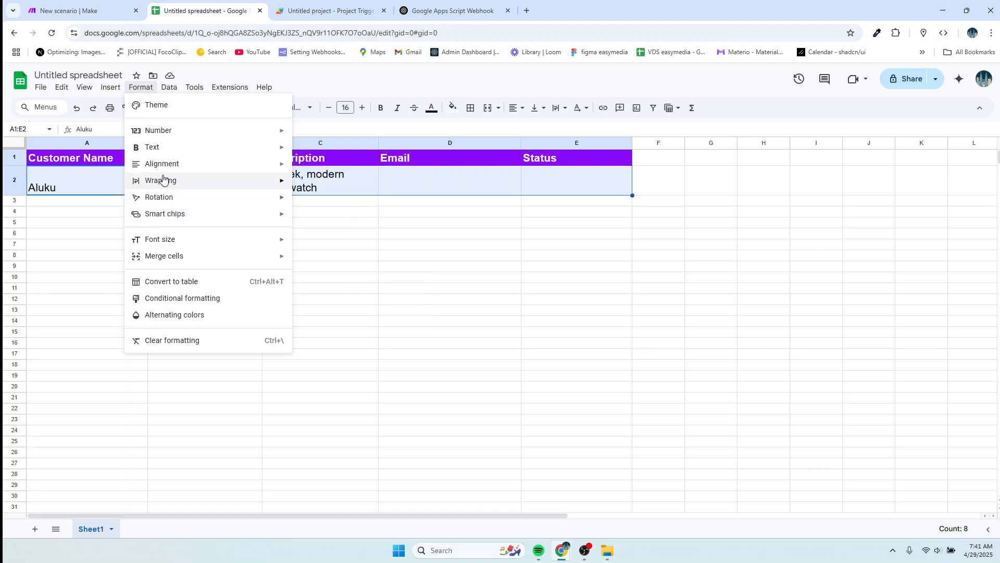
pyautogui.moveTo(162, 165)
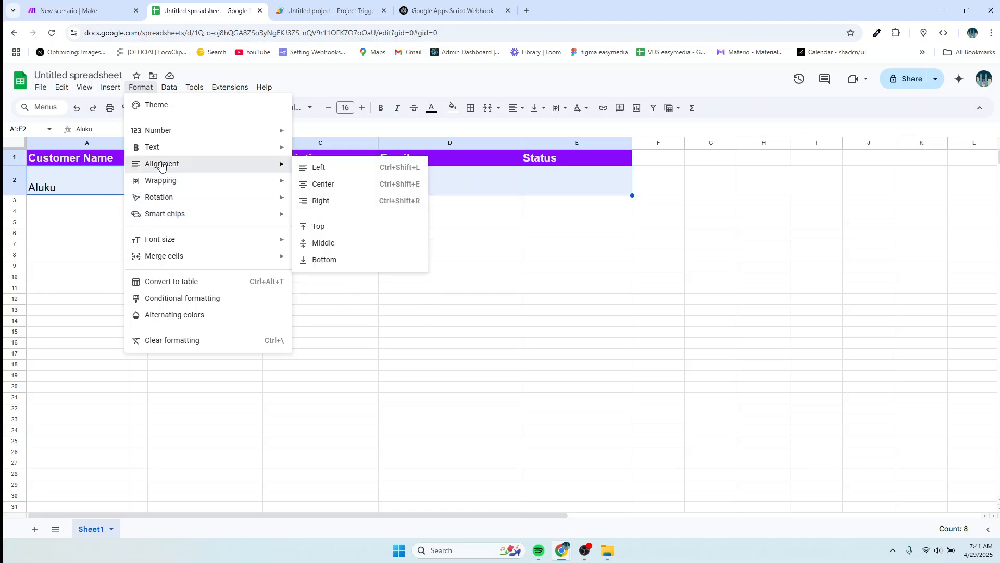
pyautogui.click(320, 226)
pyautogui.click(341, 190)
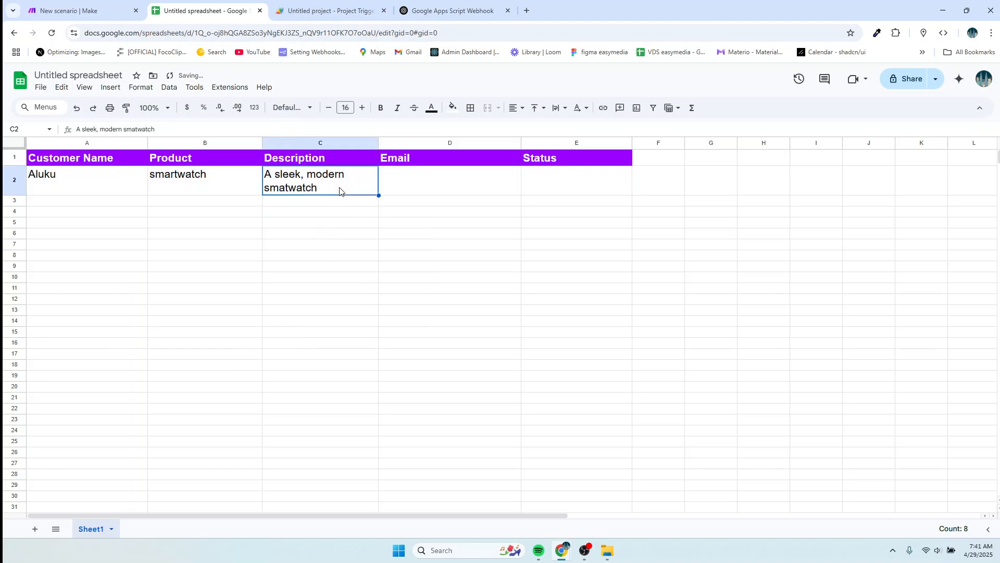
pyautogui.click(401, 189)
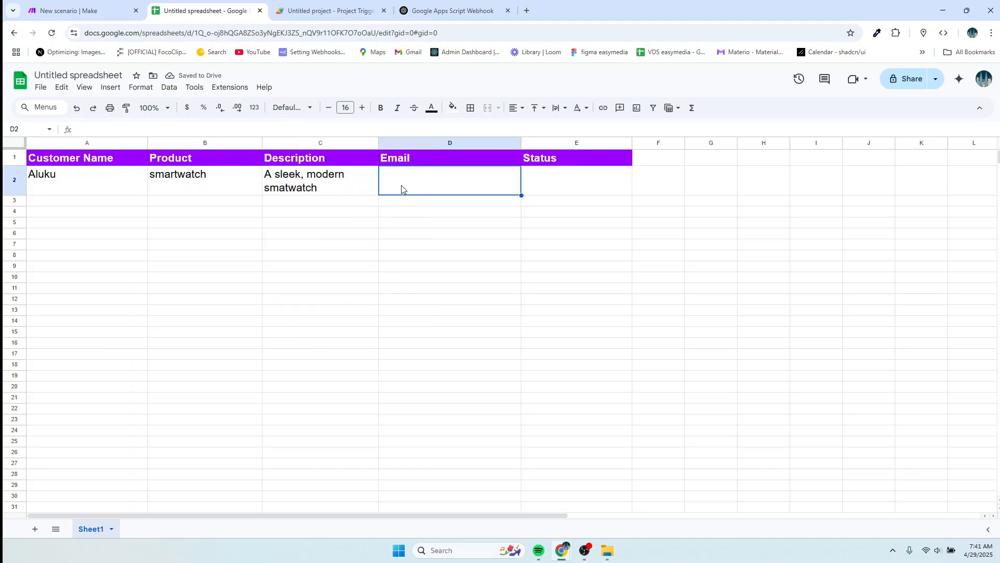
# Run the Make scenario once again, waiting for fresh webhook data rather than queued data.
pyautogui.click(94, 11)
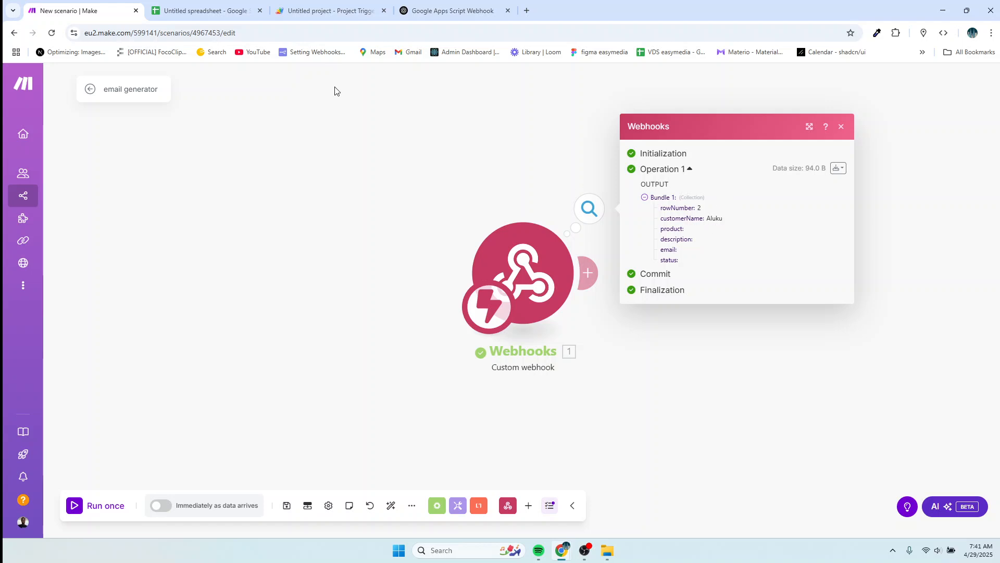
pyautogui.click(174, 10)
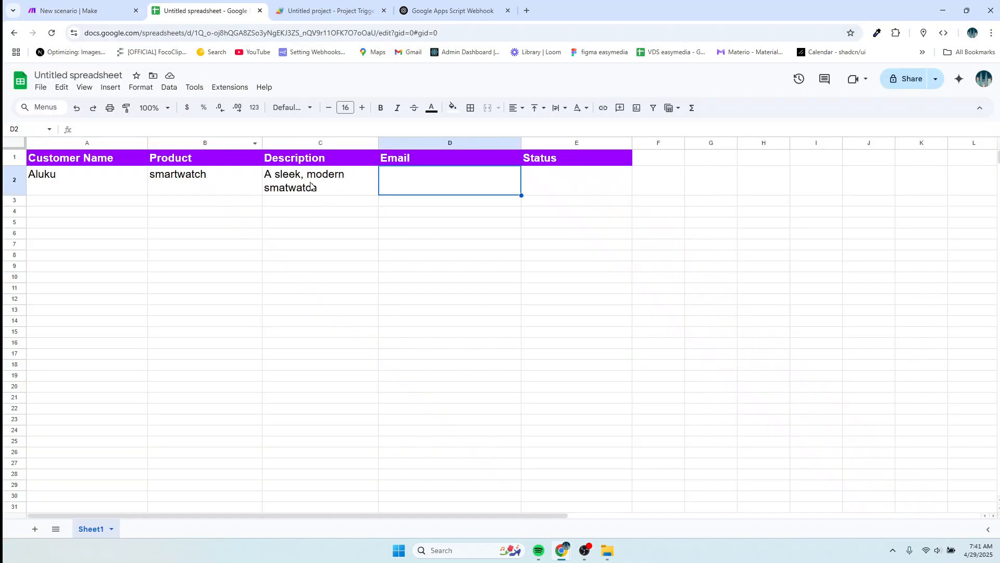
pyautogui.click(90, 16)
pyautogui.click(89, 508)
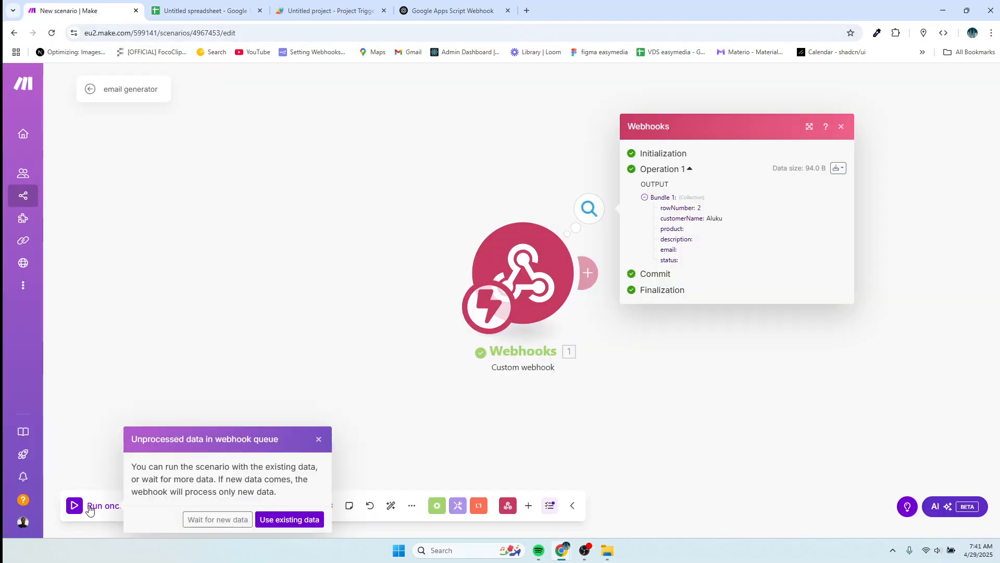
pyautogui.click(228, 522)
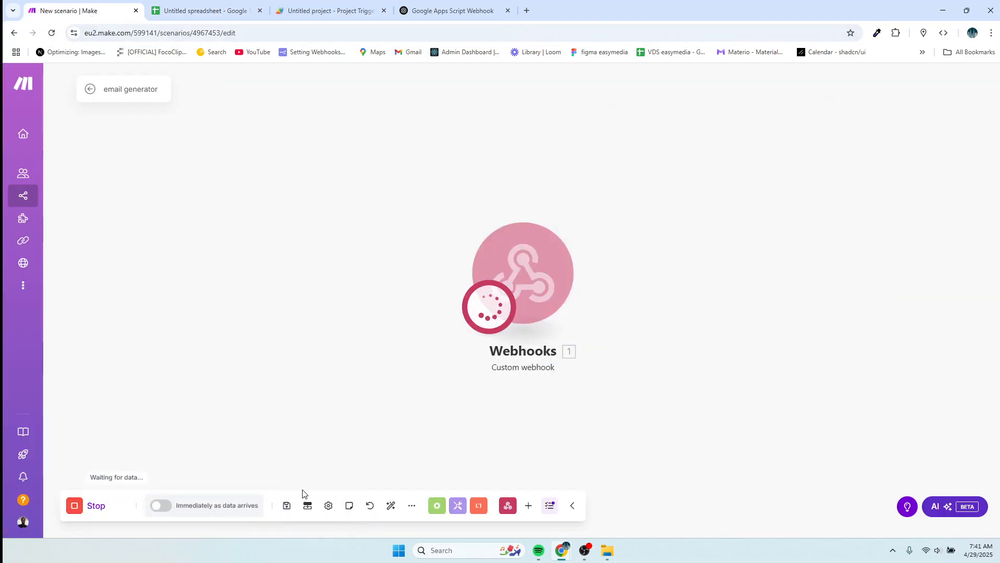
# Put a '-' placeholder in Email cell D2 and return to Make.
pyautogui.click(186, 11)
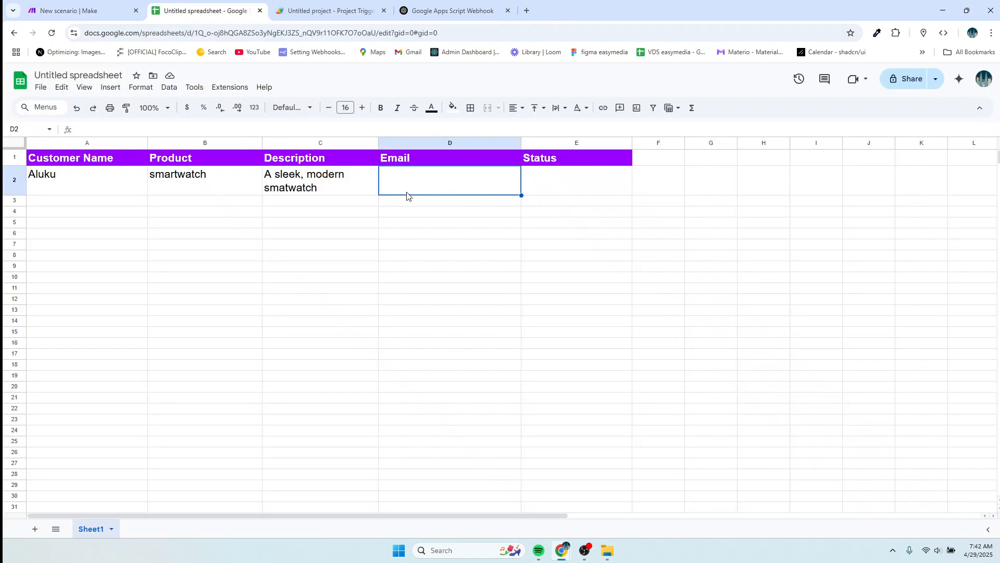
pyautogui.click(326, 190)
pyautogui.click(406, 186)
pyautogui.write('-')
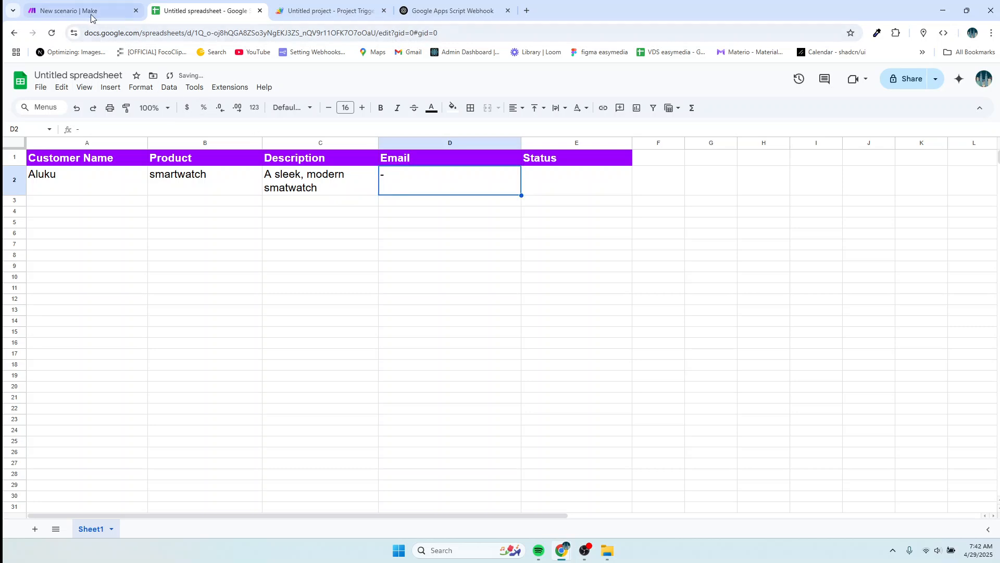
pyautogui.click(86, 11)
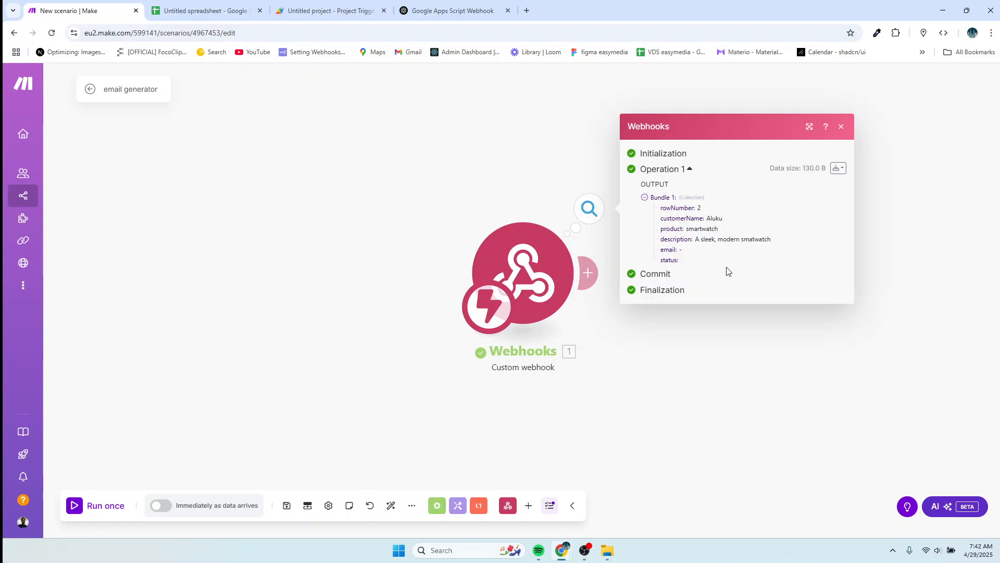
# Zoom Make in, close the webhook's output bundle, and start adding a module after it.
pyautogui.hotkey('ctrl', '+')
pyautogui.hotkey('ctrl', '+')
pyautogui.hotkey('ctrl', '+')
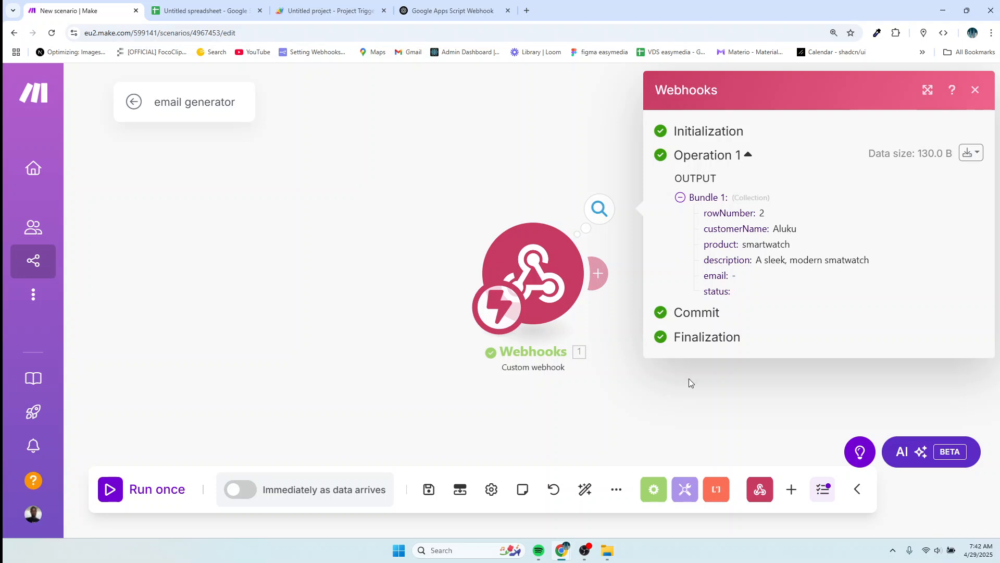
pyautogui.click(657, 397)
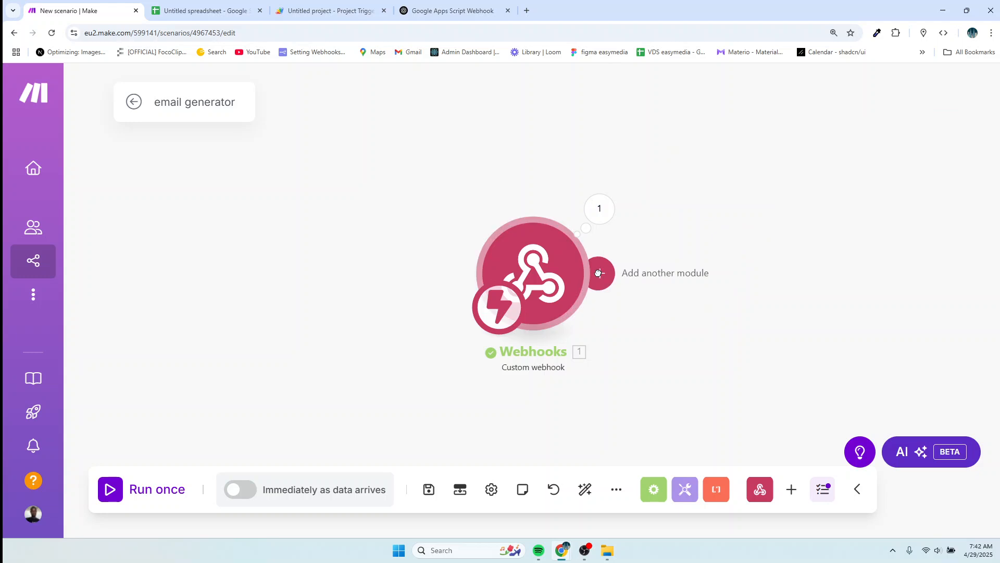
pyautogui.click(597, 273)
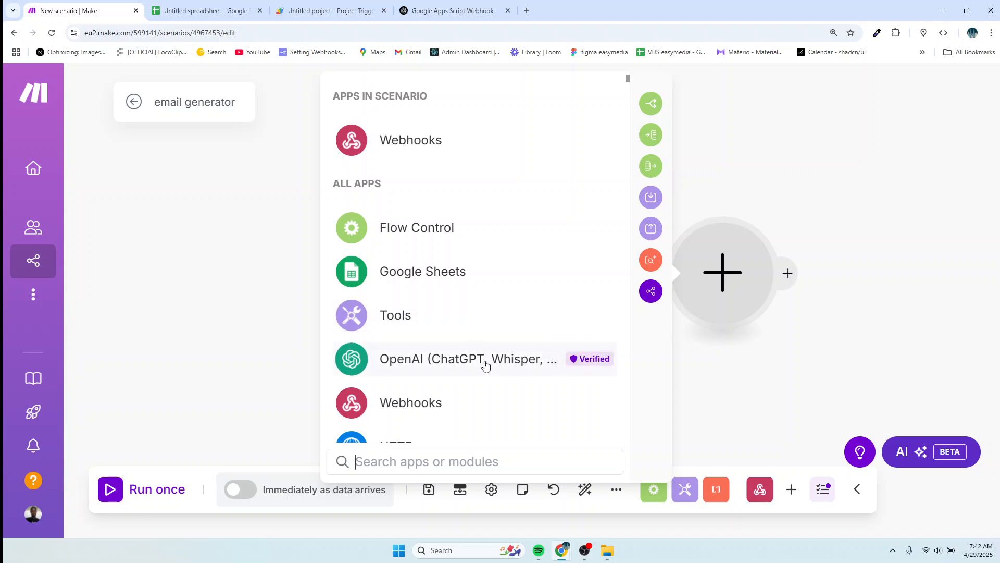
# Pick OpenAI (ChatGPT, Whisper, DALL-E) and its Create a Completion (Prompt) module.
pyautogui.click(485, 364)
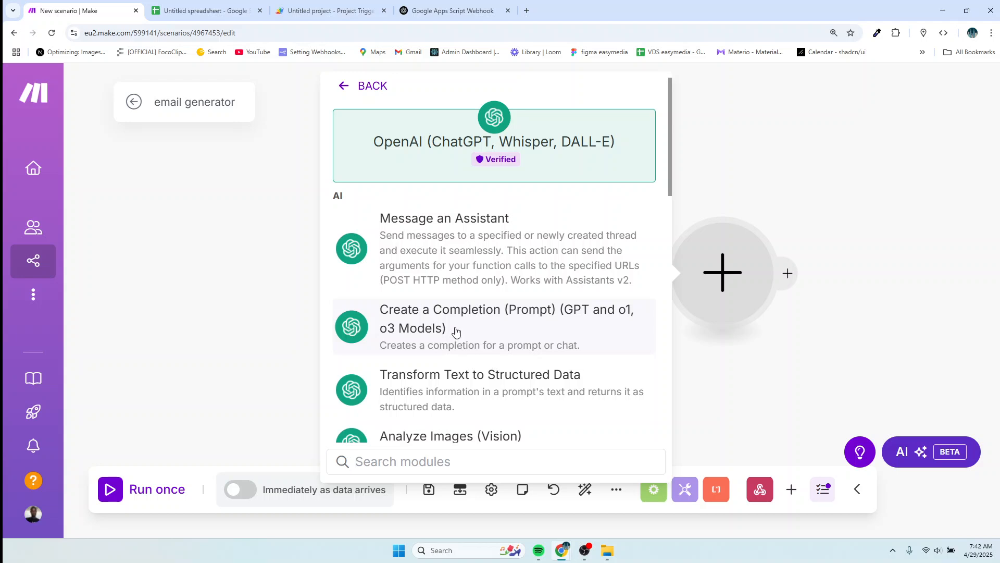
pyautogui.click(456, 332)
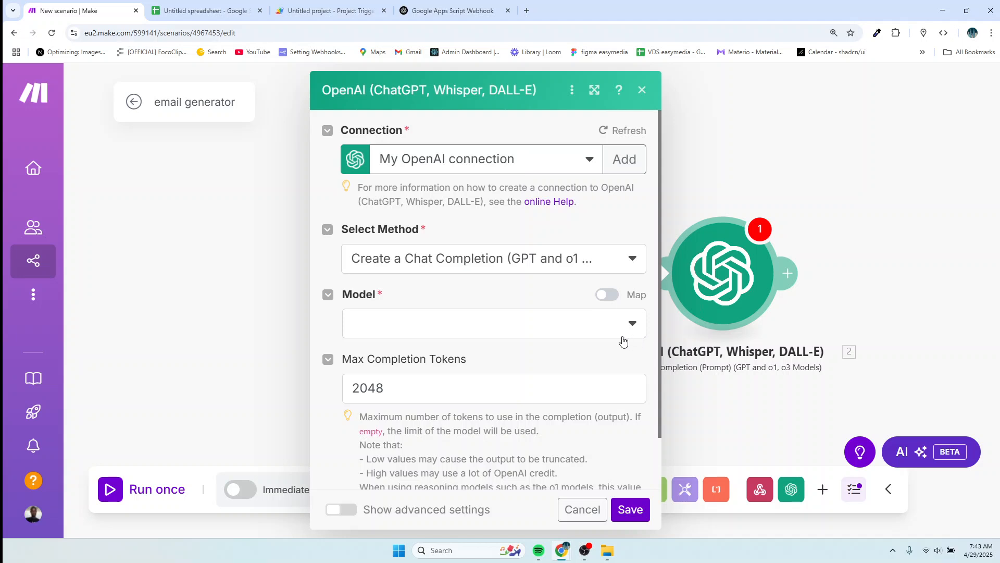
# Choose gpt-4.5-preview (system) from the OpenAI module's Model list.
pyautogui.click(594, 330)
pyautogui.scroll(-5, 425, 436)
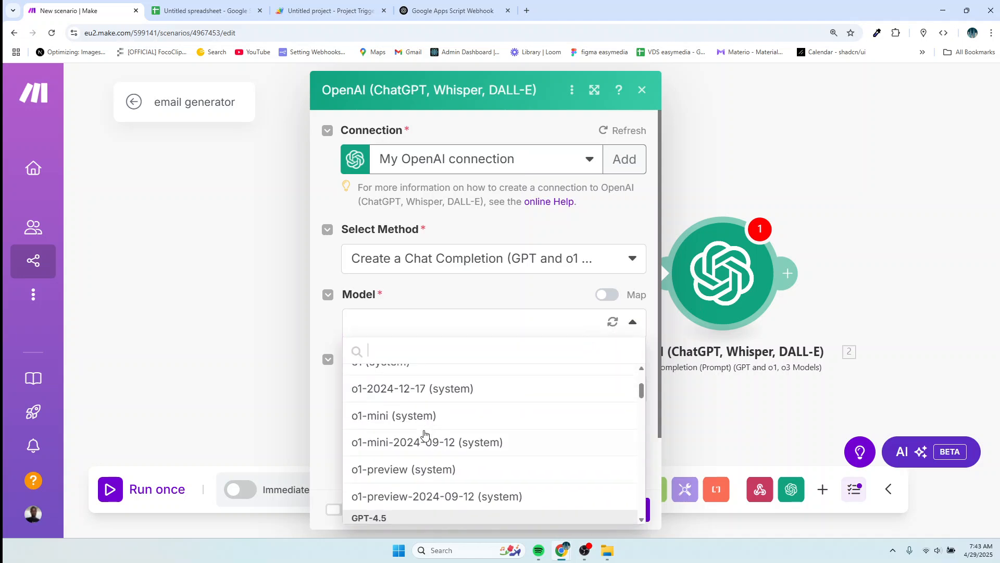
pyautogui.scroll(-2, 425, 436)
pyautogui.scroll(8, 425, 435)
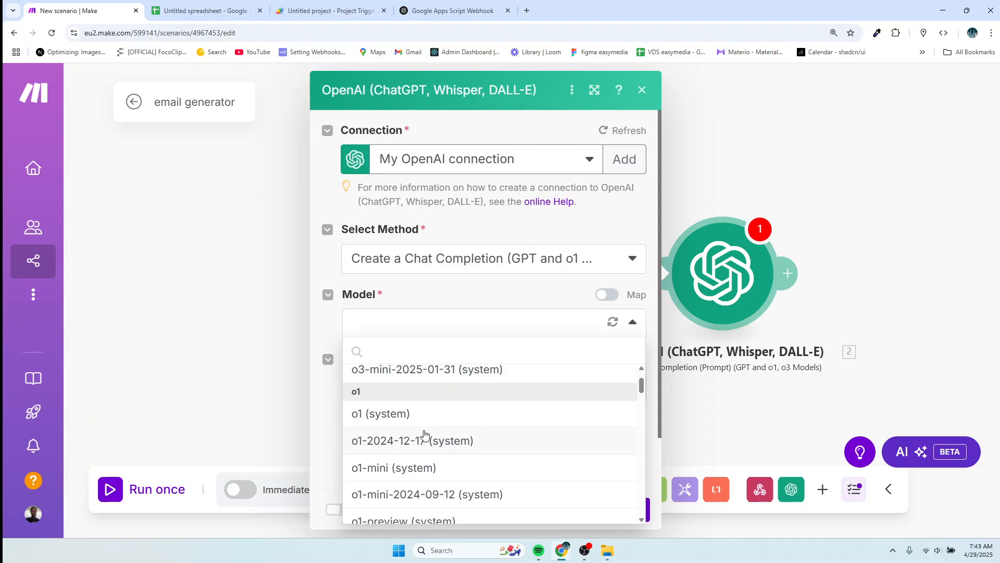
pyautogui.scroll(-2, 425, 436)
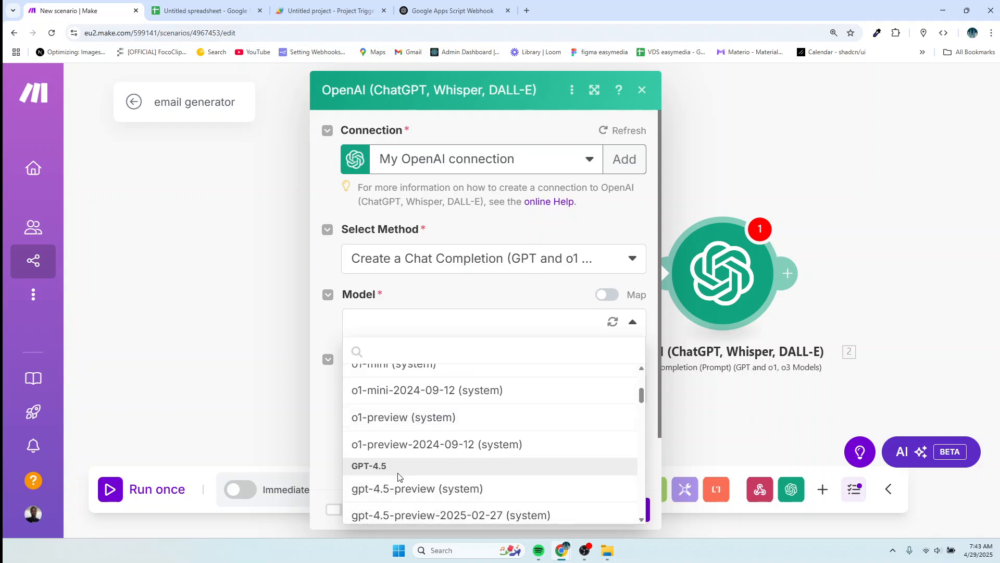
pyautogui.click(396, 495)
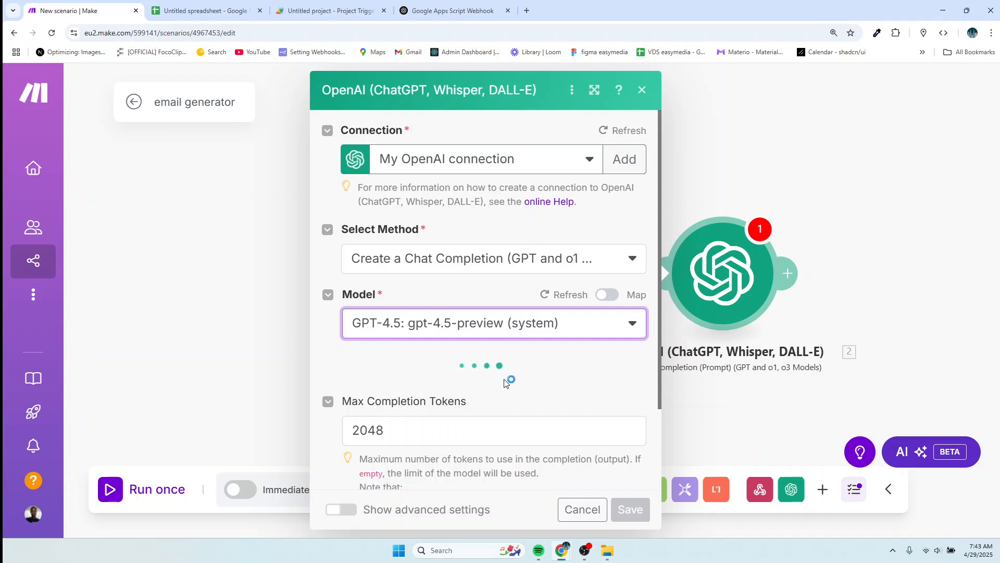
pyautogui.scroll(-2, 521, 379)
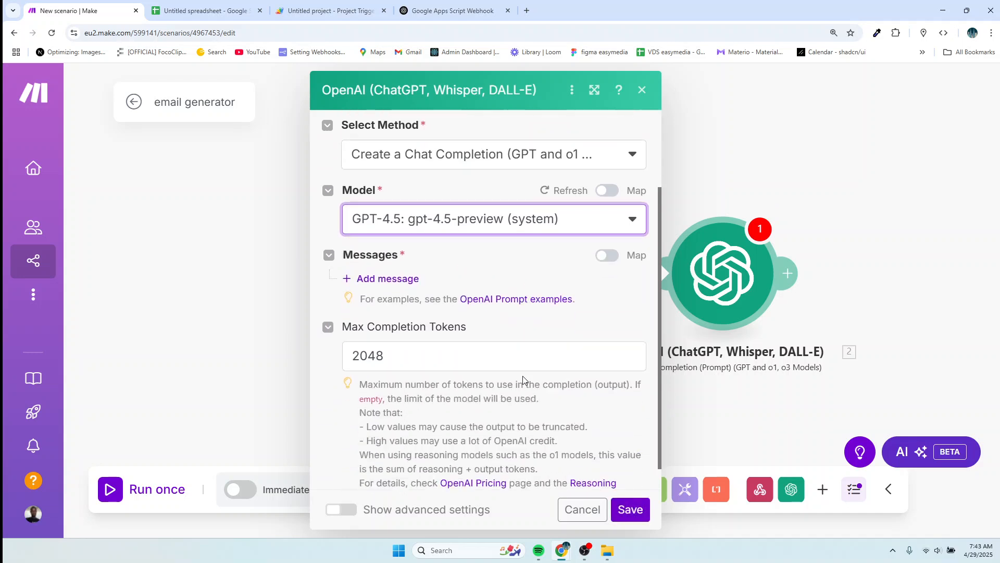
# Add a first prompt message with the role Developer / System.
pyautogui.click(388, 278)
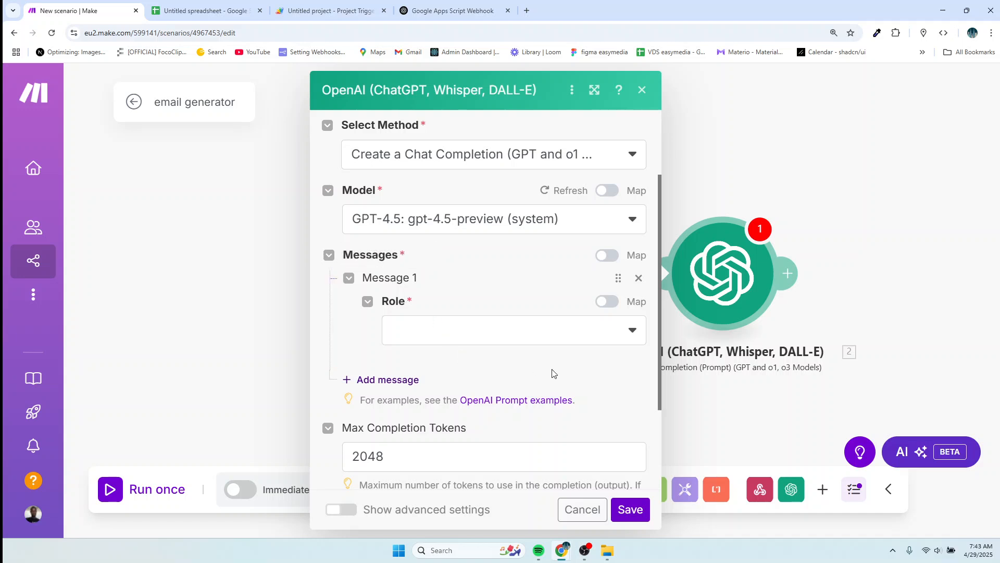
pyautogui.click(631, 335)
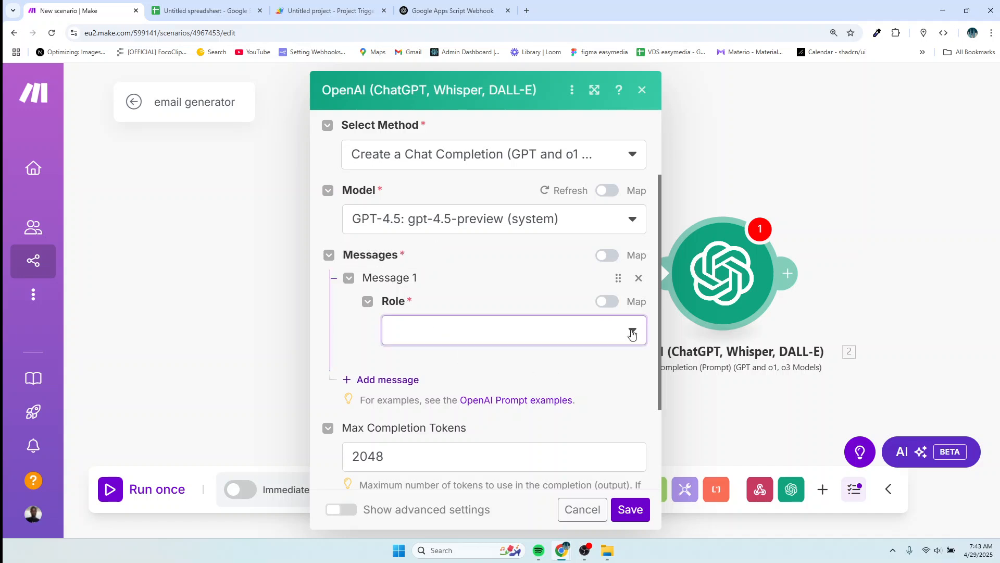
pyautogui.click(476, 381)
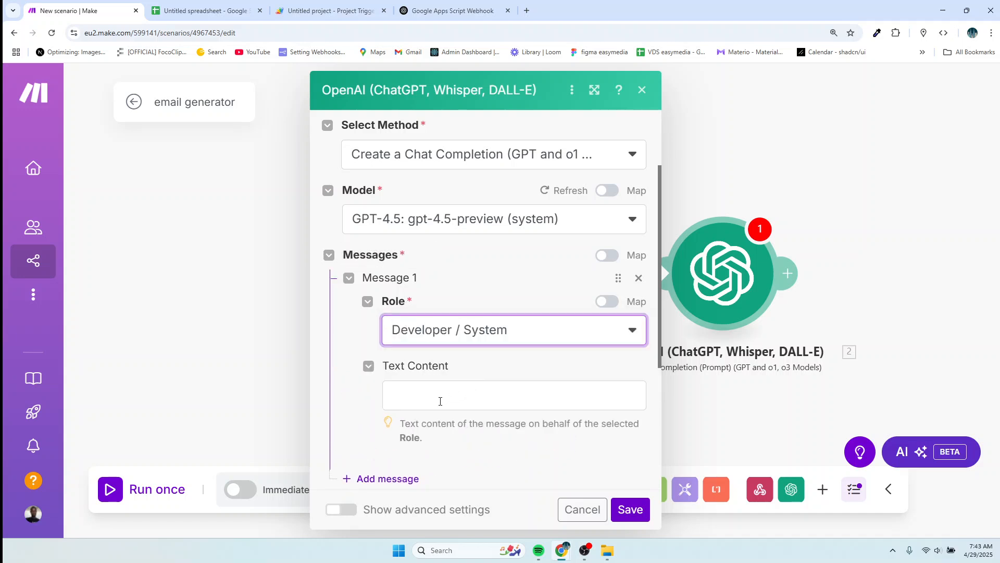
# Paste the short friendly marketing-email prompt into the message's Text Content, checking the sheet's column names.
pyautogui.click(440, 401)
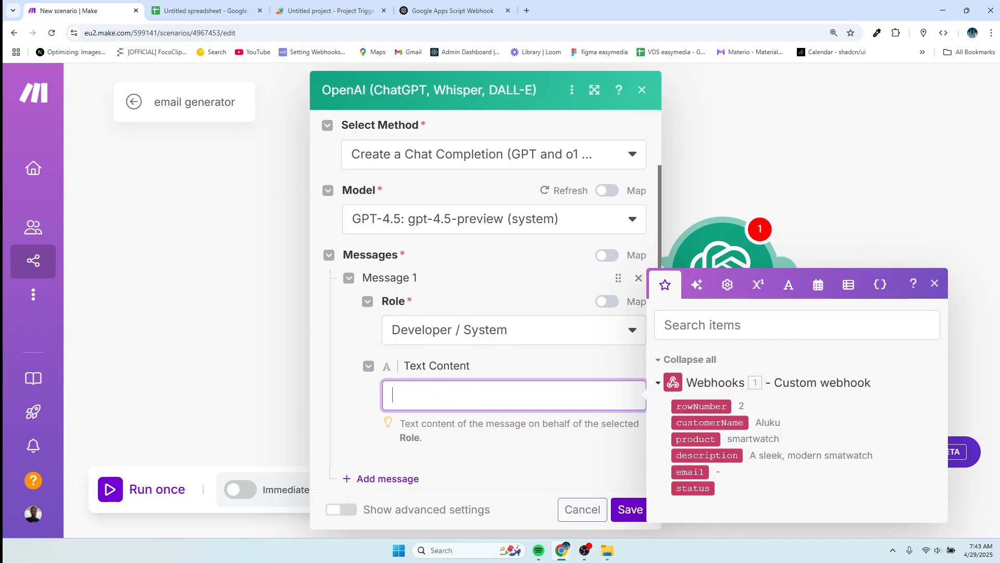
pyautogui.press('Escape')
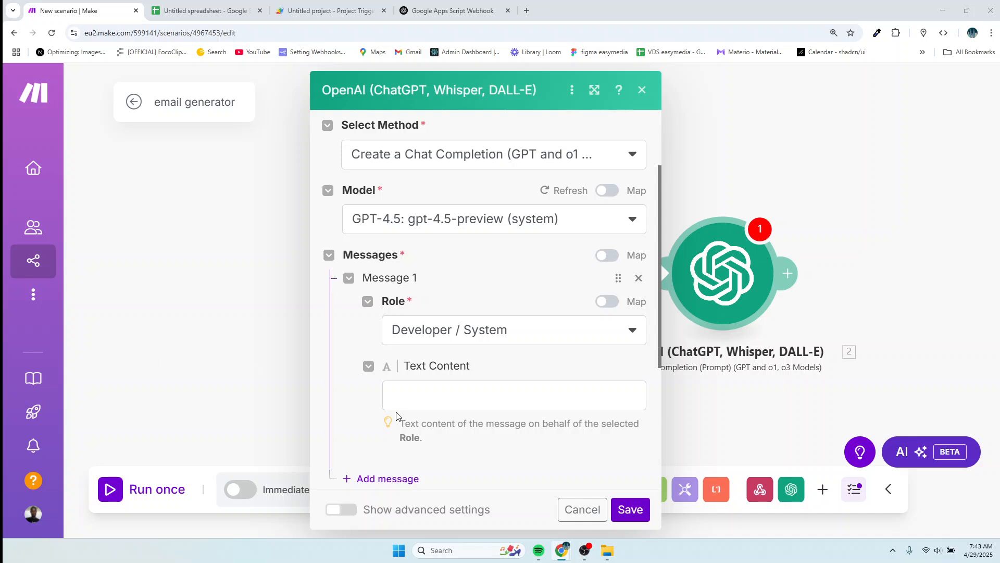
pyautogui.click(422, 404)
pyautogui.write('Write a short and friendly marketing email for {Customer Name} promoting the product {Product}. Mention that it is {Description}.')
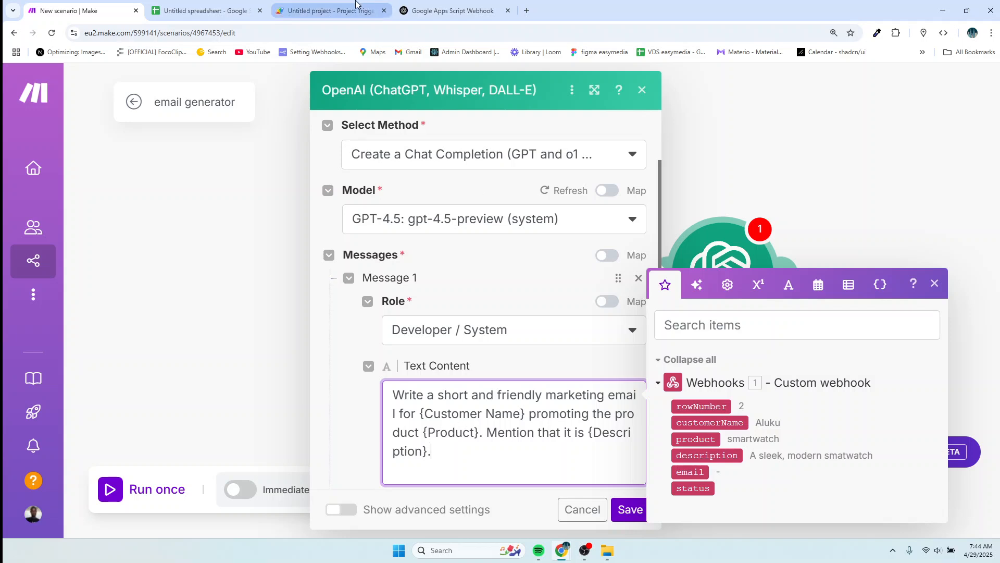
pyautogui.click(204, 11)
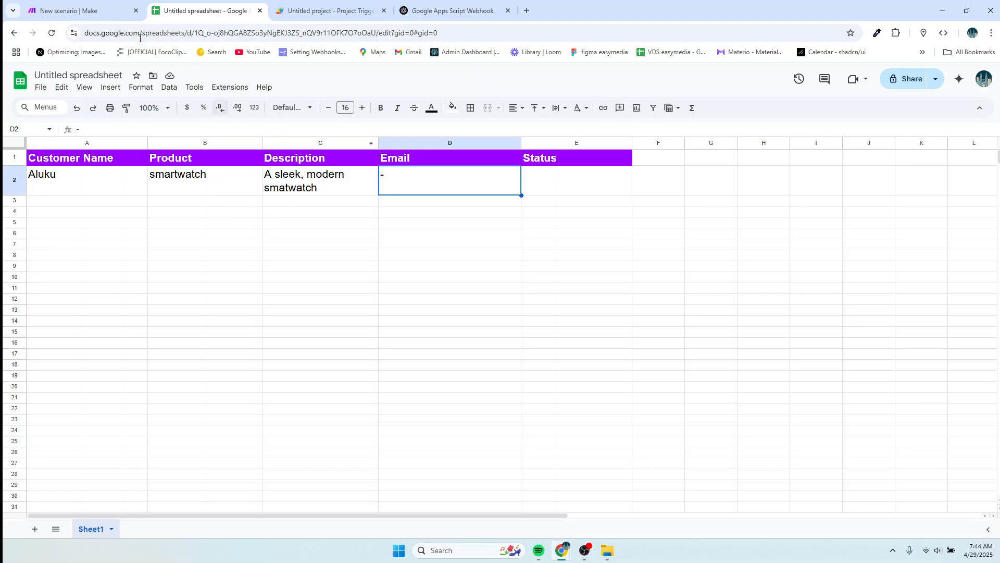
pyautogui.click(89, 11)
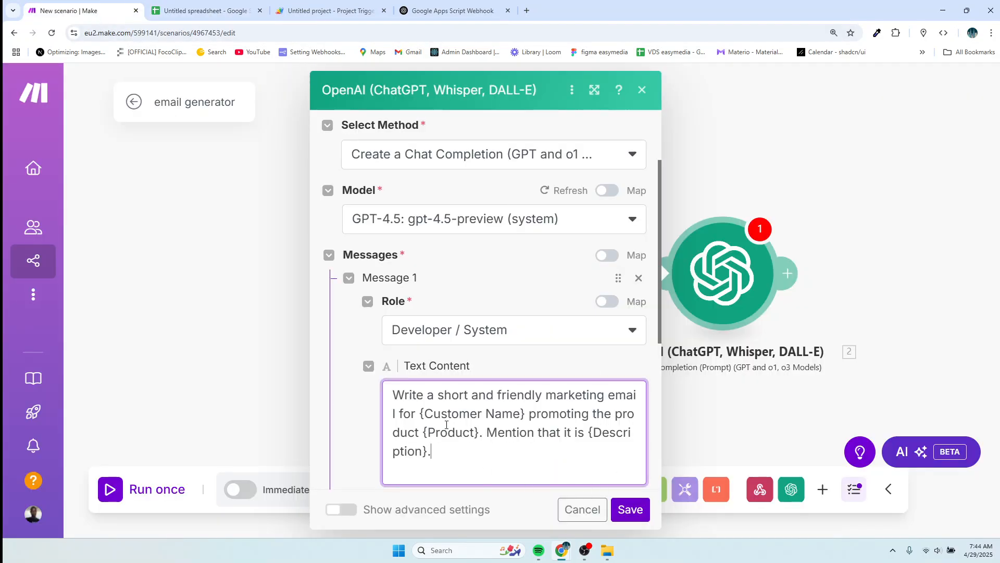
# Replace the {Customer Name} and {Product} placeholders with the webhook's customerName and product fields.
pyautogui.click(525, 413)
pyautogui.press('BackSpace')
pyautogui.press('BackSpace')
pyautogui.press('BackSpace')
pyautogui.press('BackSpace')
pyautogui.press('BackSpace')
pyautogui.press('BackSpace')
pyautogui.press('BackSpace')
pyautogui.press('BackSpace')
pyautogui.press('BackSpace')
pyautogui.press('BackSpace')
pyautogui.press('BackSpace')
pyautogui.press('BackSpace')
pyautogui.press('BackSpace')
pyautogui.press('BackSpace')
pyautogui.press('BackSpace')
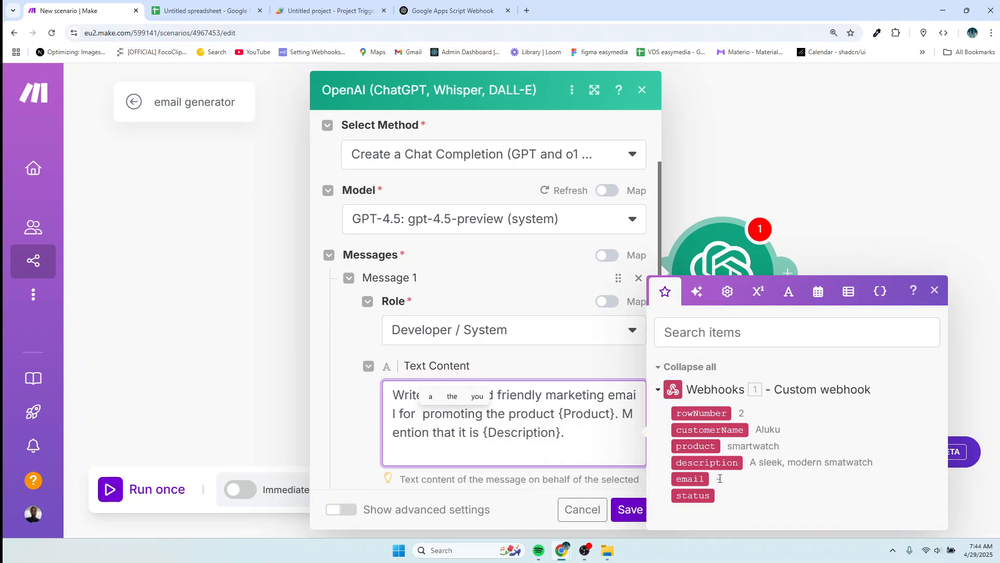
pyautogui.click(725, 429)
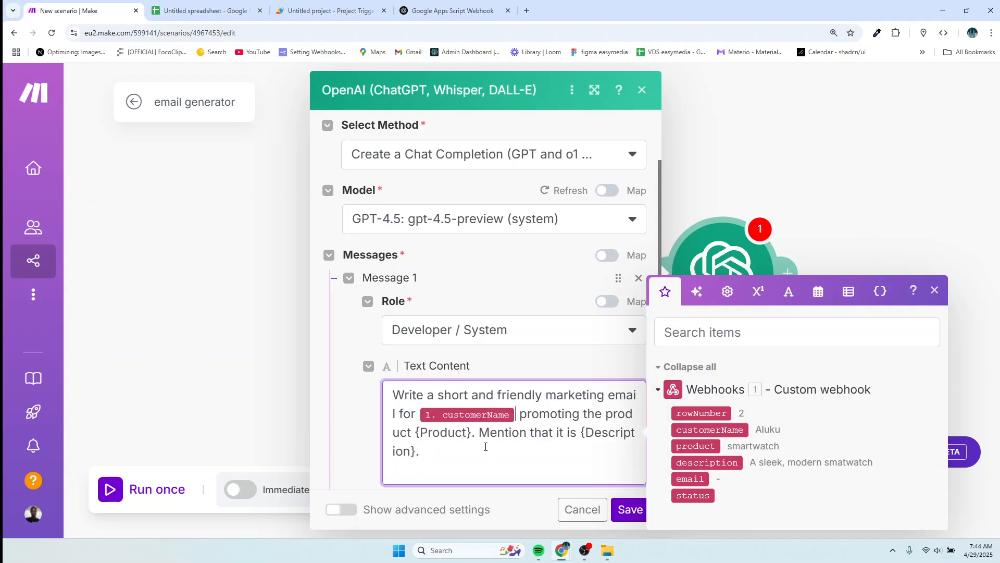
pyautogui.click(471, 433)
pyautogui.press('BackSpace')
pyautogui.press('BackSpace')
pyautogui.press('BackSpace')
pyautogui.press('BackSpace')
pyautogui.press('BackSpace')
pyautogui.press('BackSpace')
pyautogui.press('BackSpace')
pyautogui.press('BackSpace')
pyautogui.press('BackSpace')
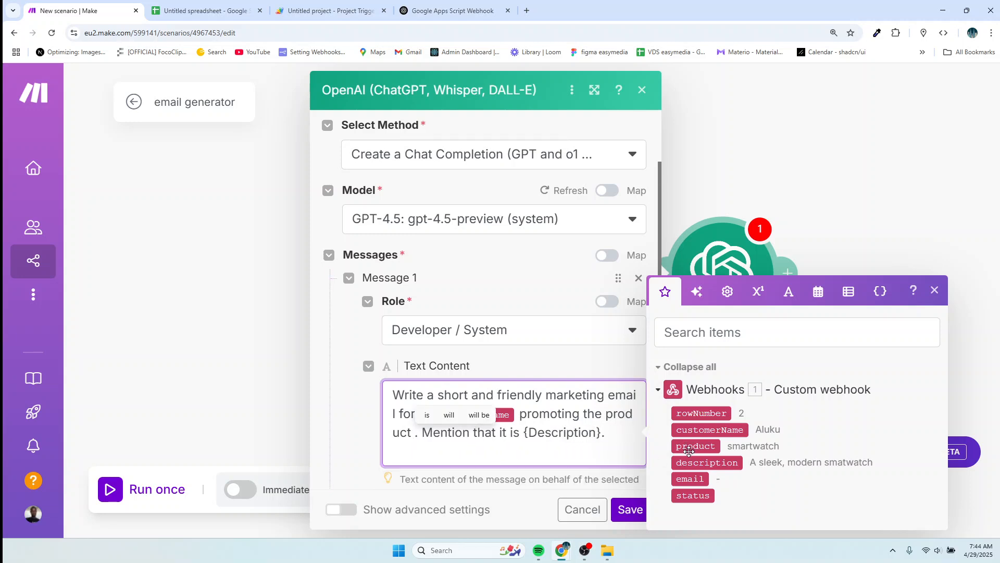
pyautogui.click(689, 450)
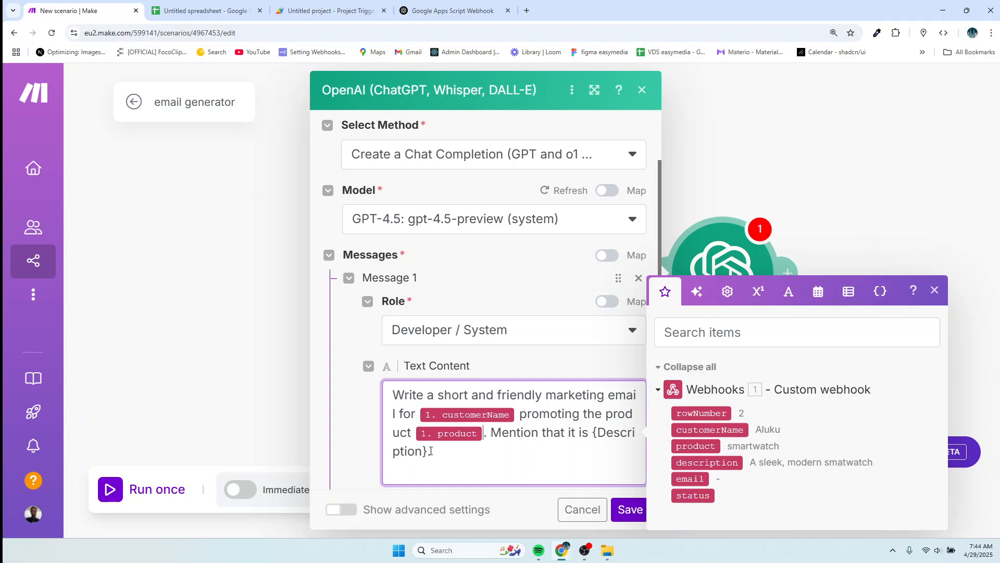
# Replace the {Description} placeholder with the webhook's description field and review the finished prompt.
pyautogui.press('BackSpace')
pyautogui.press('BackSpace')
pyautogui.press('BackSpace')
pyautogui.press('BackSpace')
pyautogui.press('BackSpace')
pyautogui.press('BackSpace')
pyautogui.press('BackSpace')
pyautogui.press('BackSpace')
pyautogui.press('BackSpace')
pyautogui.press('BackSpace')
pyautogui.press('BackSpace')
pyautogui.press('BackSpace')
pyautogui.press('BackSpace')
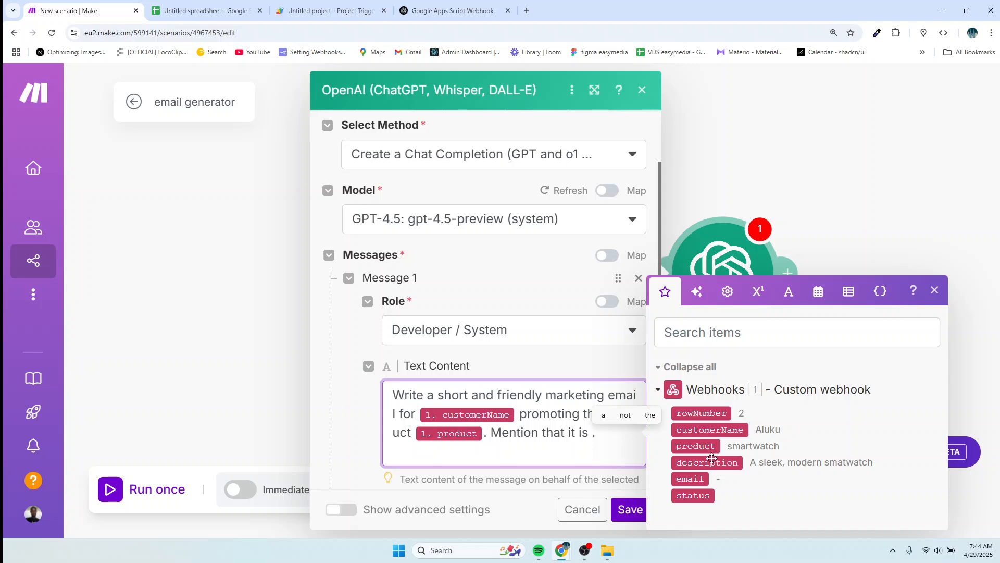
pyautogui.click(709, 462)
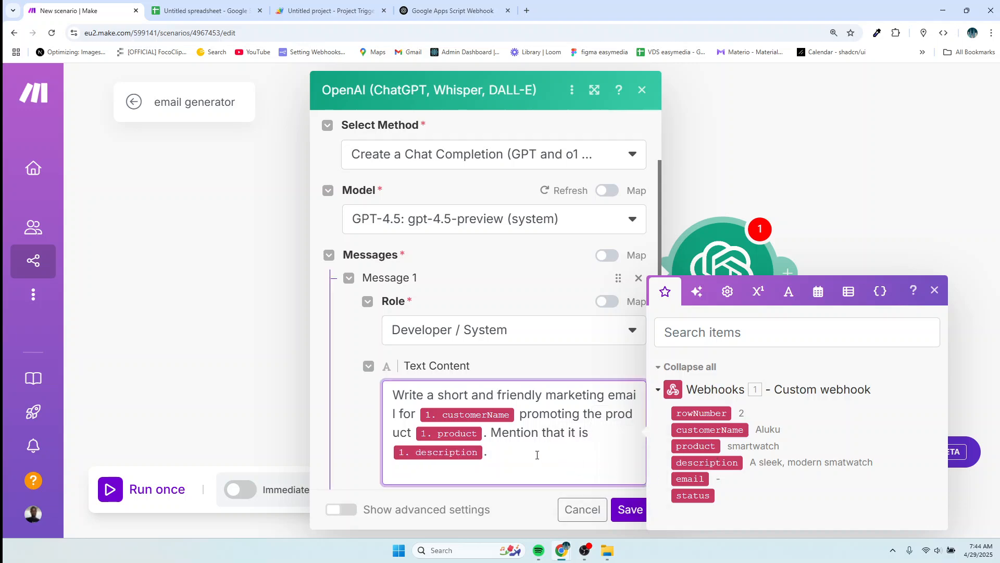
pyautogui.scroll(-3, 561, 466)
pyautogui.moveTo(503, 304); pyautogui.dragTo(357, 242)
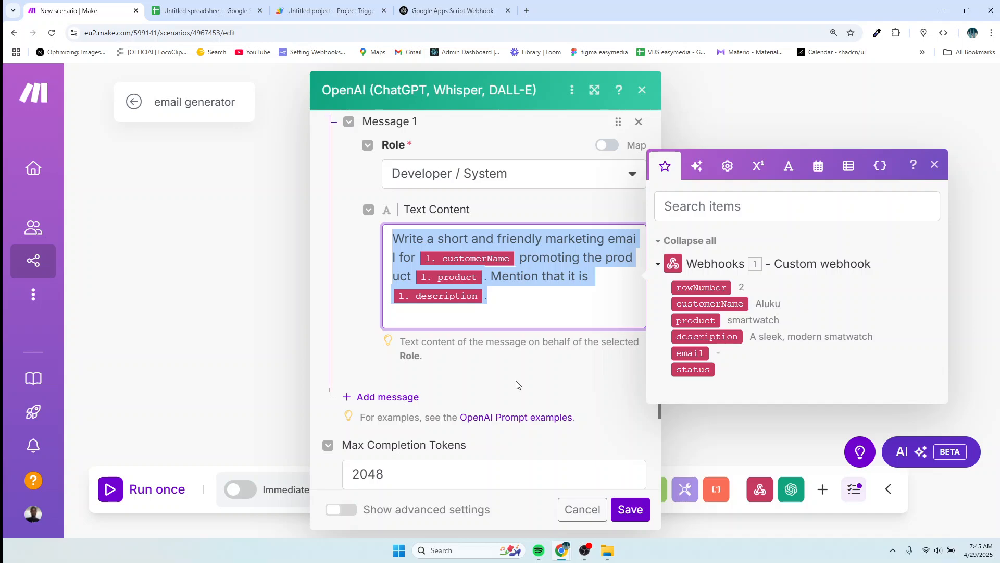
pyautogui.scroll(3, 609, 441)
pyautogui.scroll(-2, 457, 415)
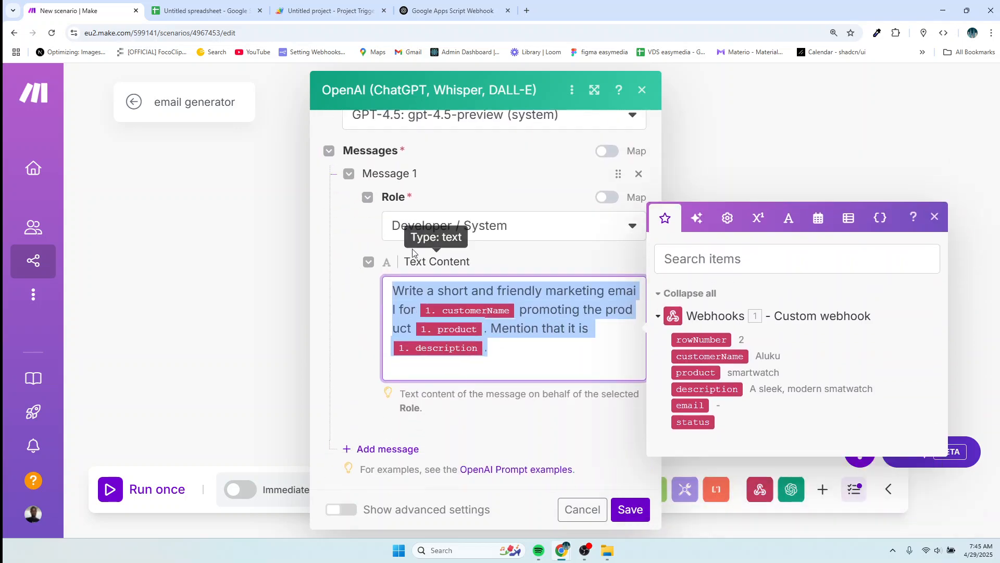
pyautogui.scroll(-3, 480, 405)
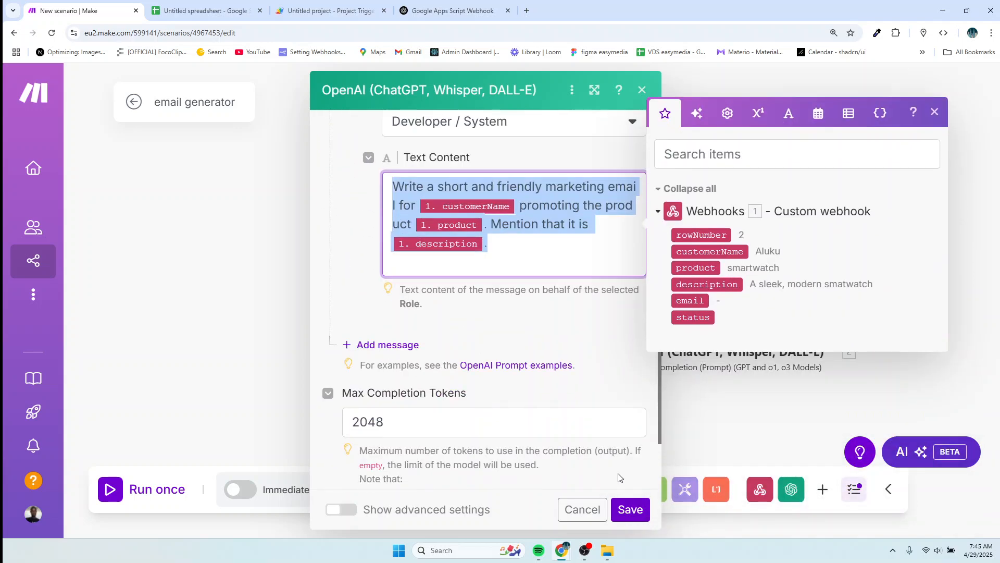
pyautogui.scroll(3, 564, 382)
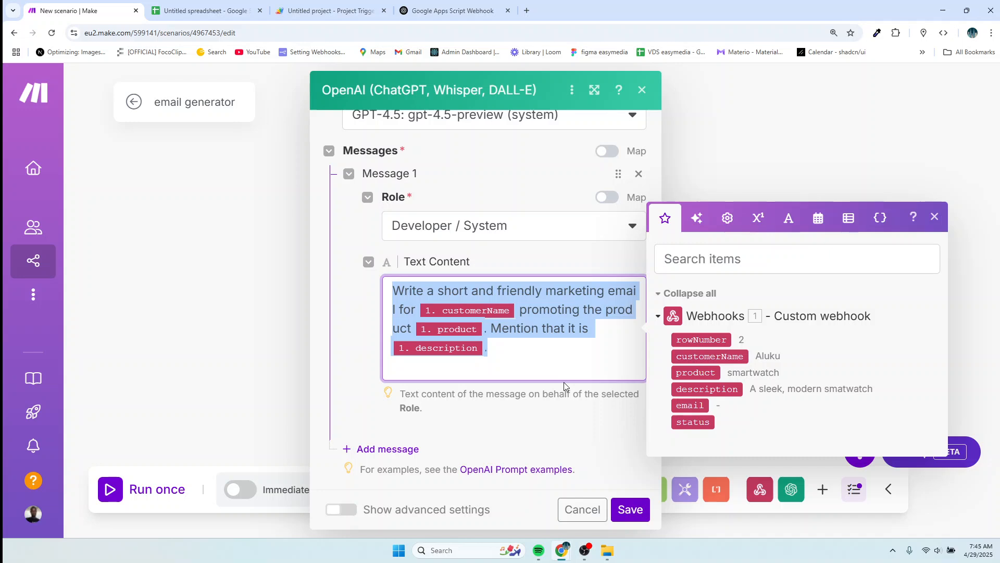
# Add a User message containing the pasted email prompt followed by 'use simple text'.
pyautogui.click(393, 449)
pyautogui.scroll(-3, 437, 443)
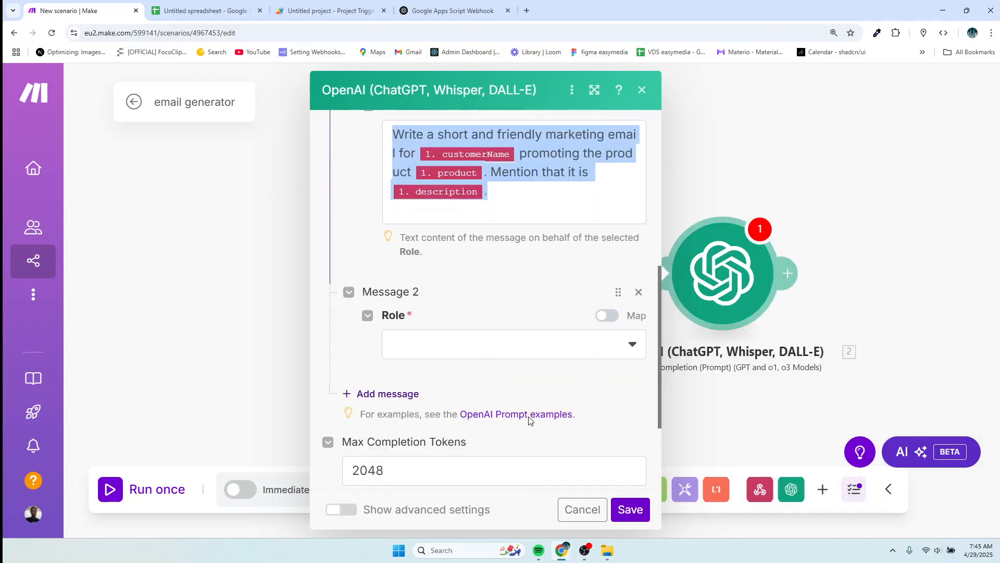
pyautogui.click(406, 346)
pyautogui.click(411, 341)
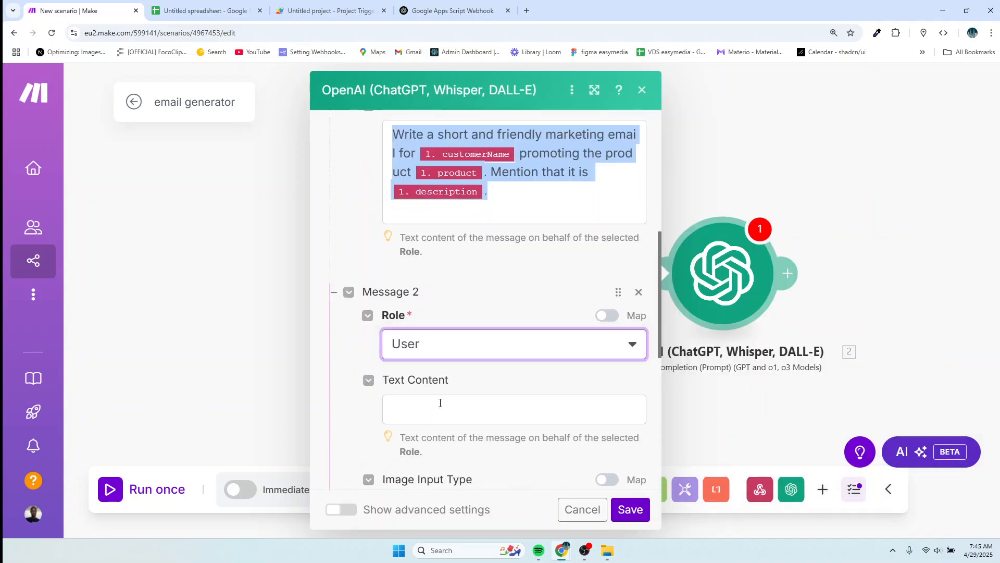
pyautogui.scroll(-2, 427, 305)
pyautogui.click(427, 305)
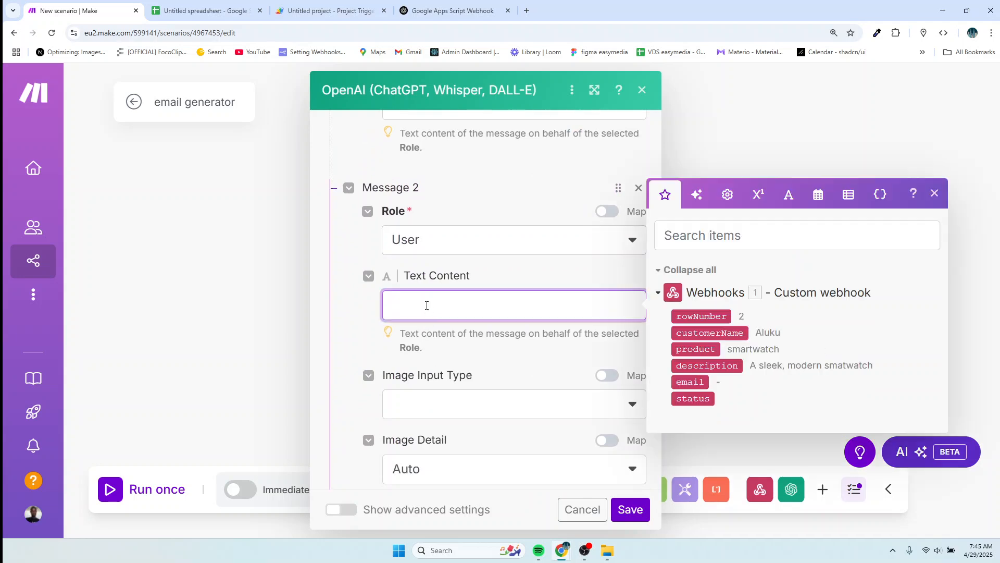
pyautogui.write('Write a short and friendly marketing email for {{1.customerName}} promoting the product {{1.product}}. Mention that it is {{1.description}}.')
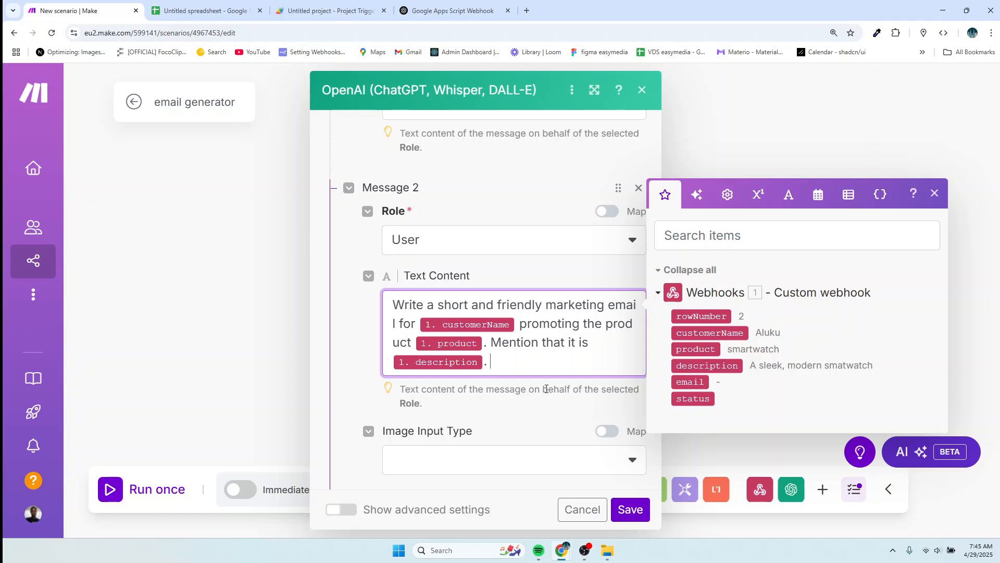
pyautogui.write('use simple text')
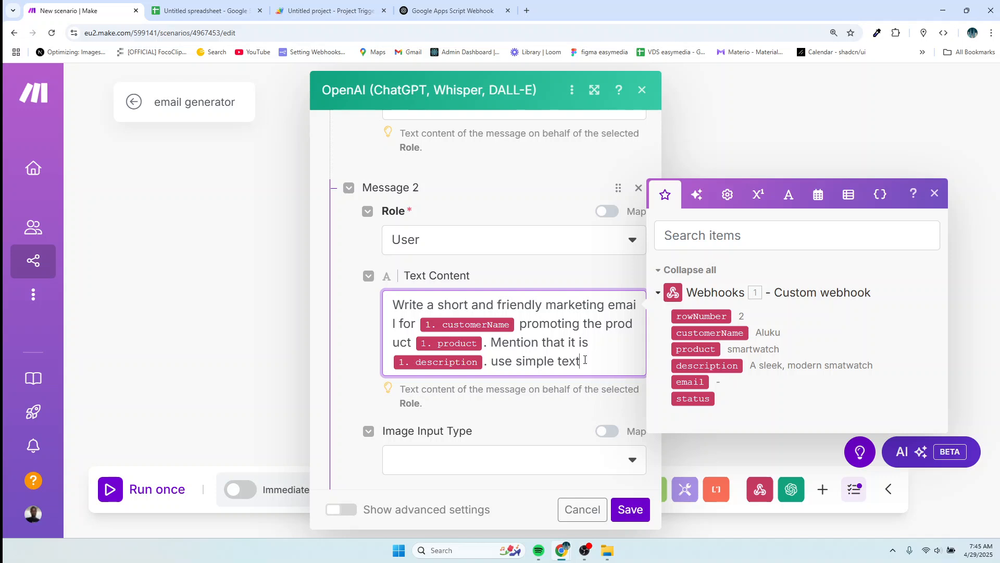
# Append 'use simple text' to the first prompt and save the OpenAI module.
pyautogui.scroll(3, 592, 365)
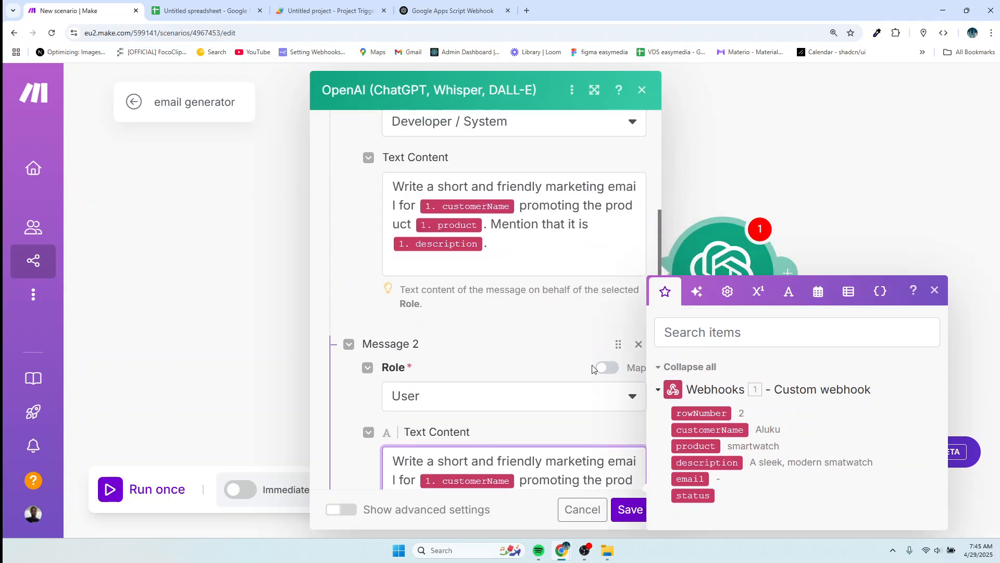
pyautogui.click(519, 247)
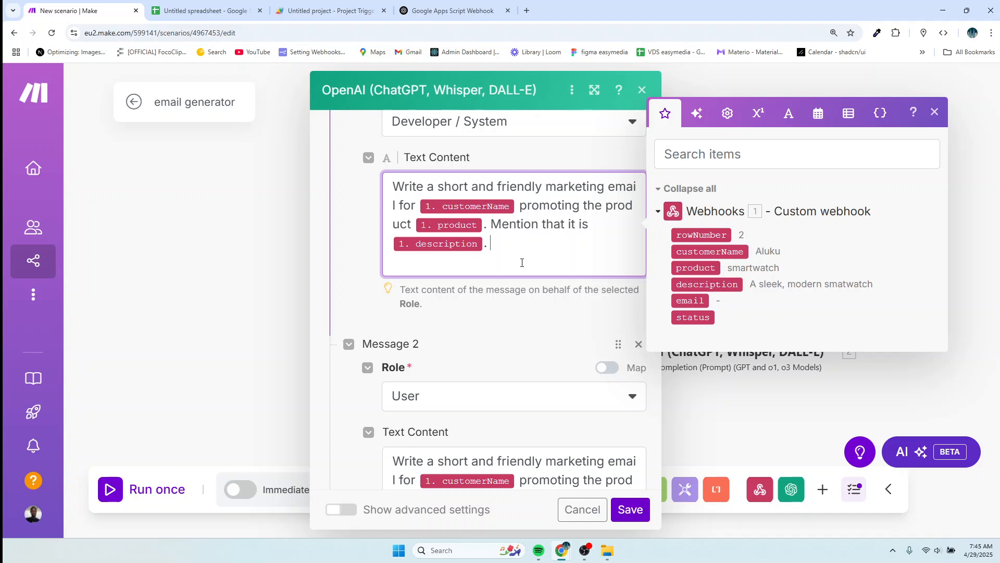
pyautogui.write('use simple text')
pyautogui.click(625, 510)
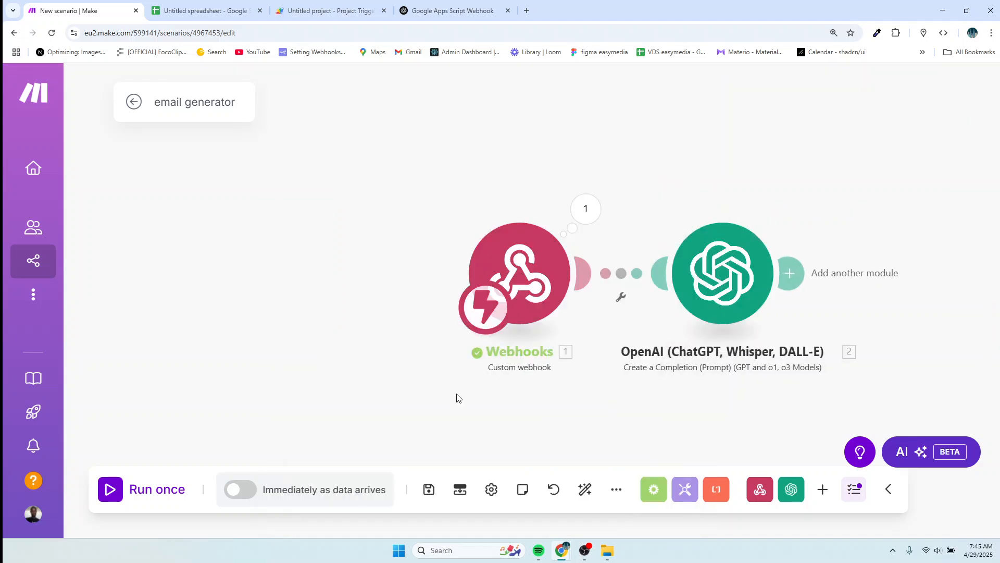
pyautogui.moveTo(707, 194); pyautogui.dragTo(563, 193)
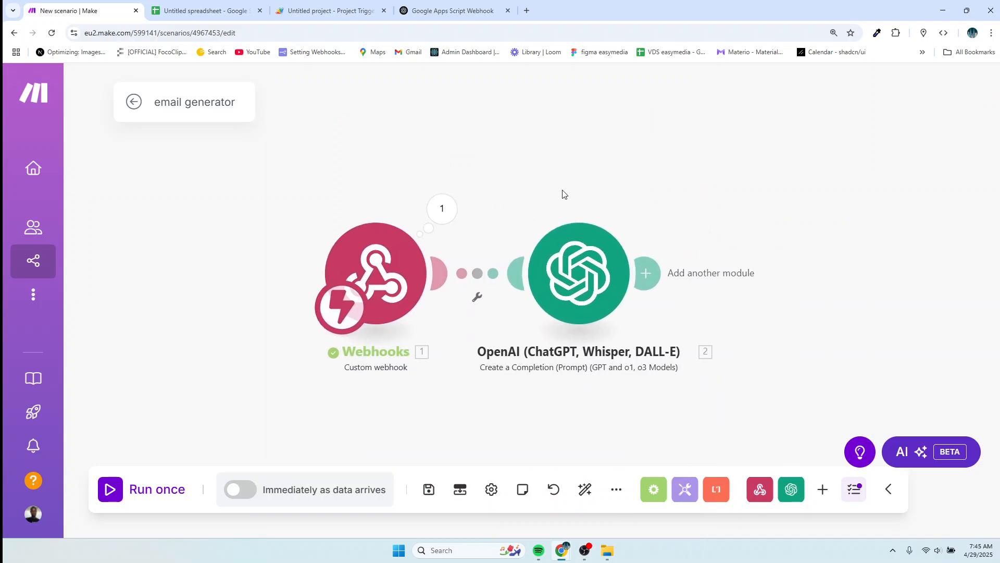
# Delete the '-' placeholder from Email cell D2 in the spreadsheet.
pyautogui.click(198, 10)
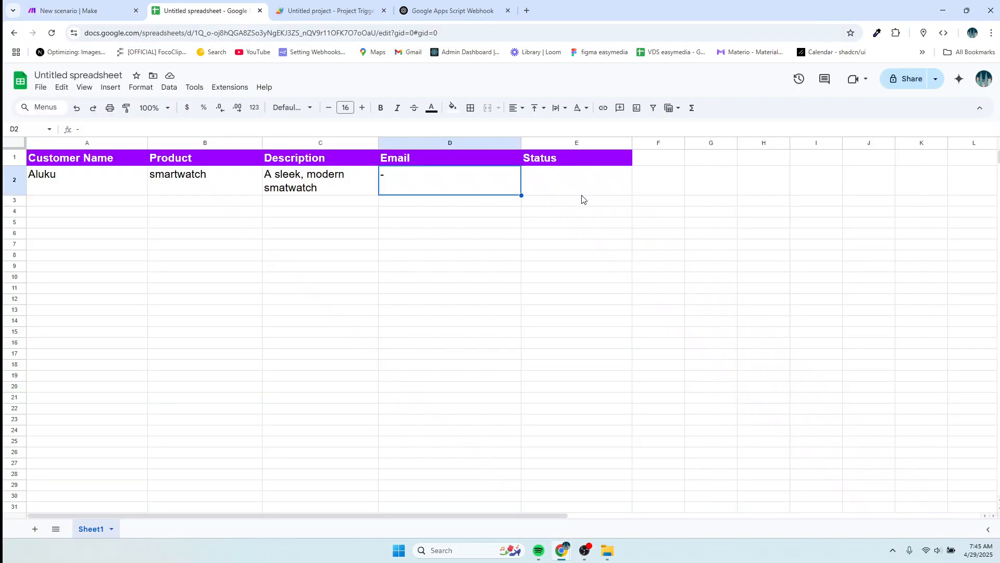
pyautogui.doubleClick(411, 177)
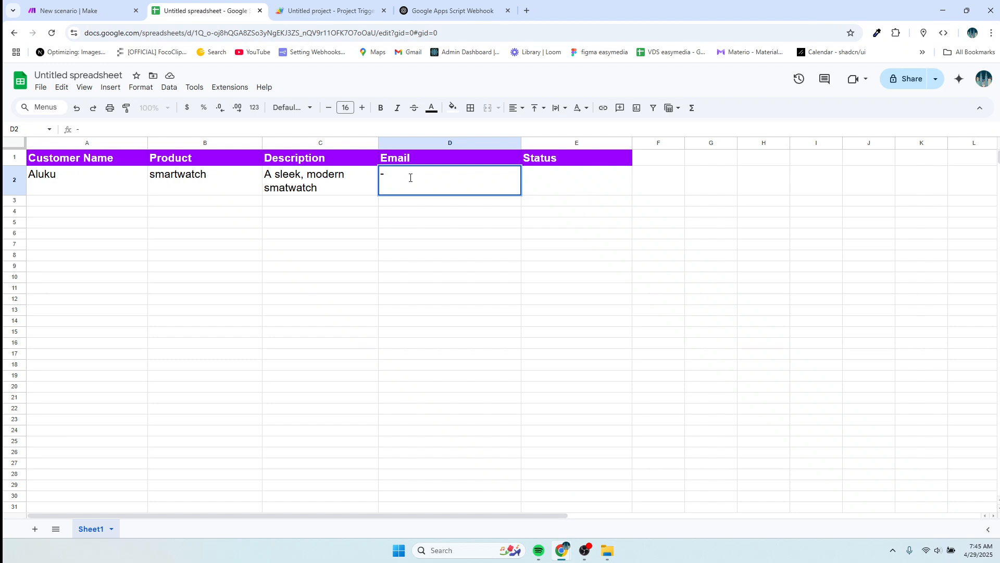
pyautogui.press('BackSpace')
pyautogui.click(78, 11)
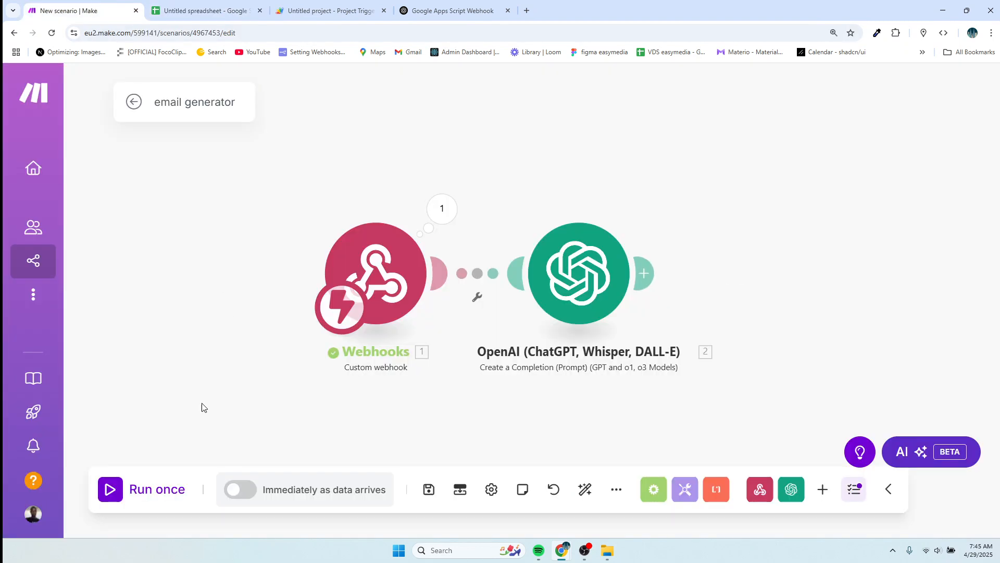
# Run the scenario once, waiting for new webhook data triggered from the sheet's Status cell E2.
pyautogui.click(111, 489)
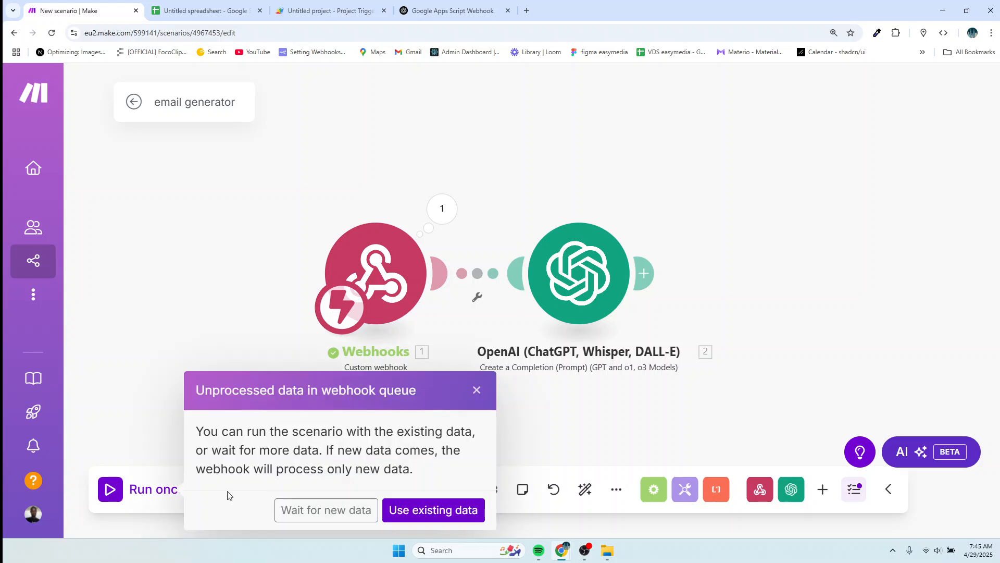
pyautogui.click(305, 509)
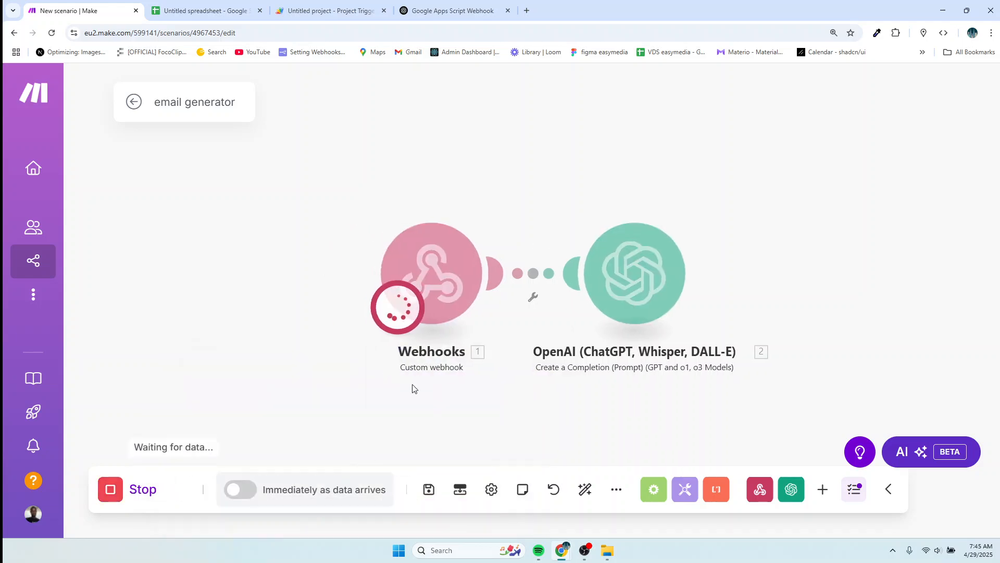
pyautogui.click(208, 10)
pyautogui.click(539, 181)
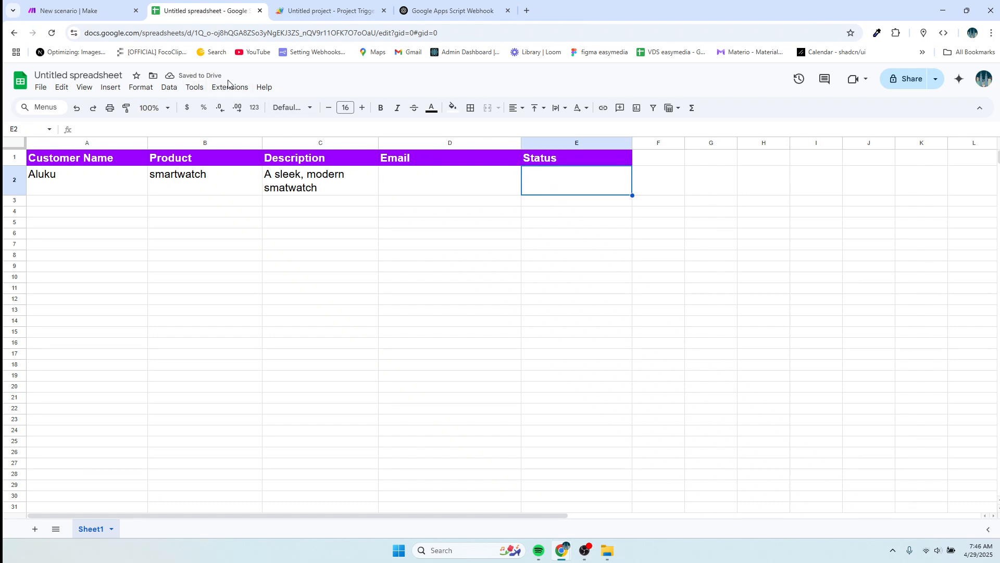
pyautogui.click(94, 12)
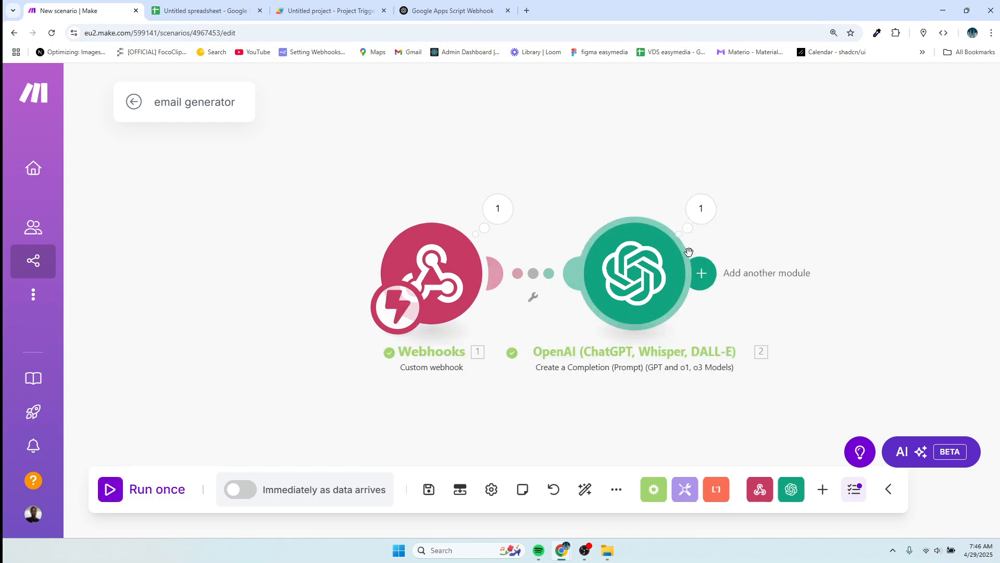
pyautogui.click(705, 224)
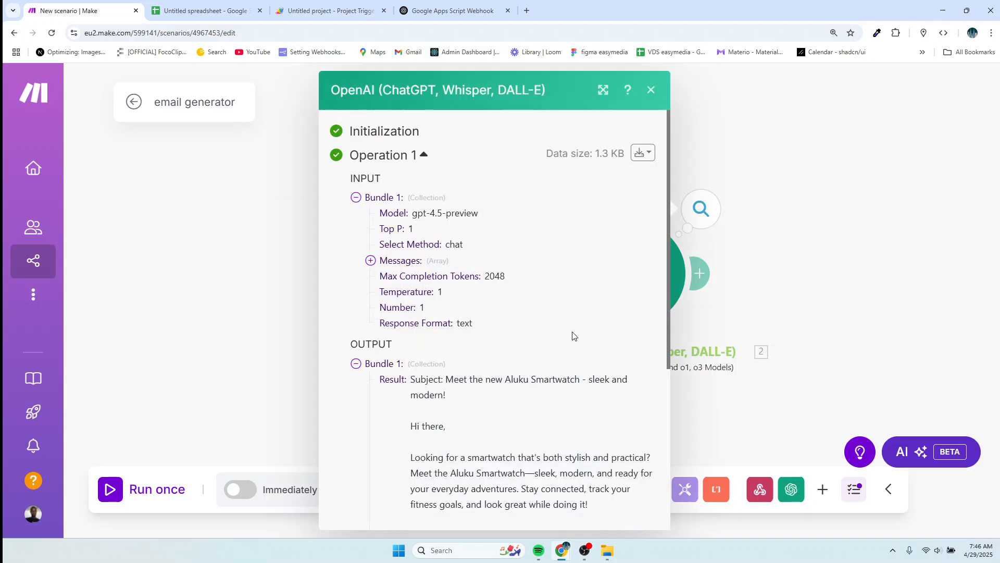
pyautogui.scroll(-2, 573, 335)
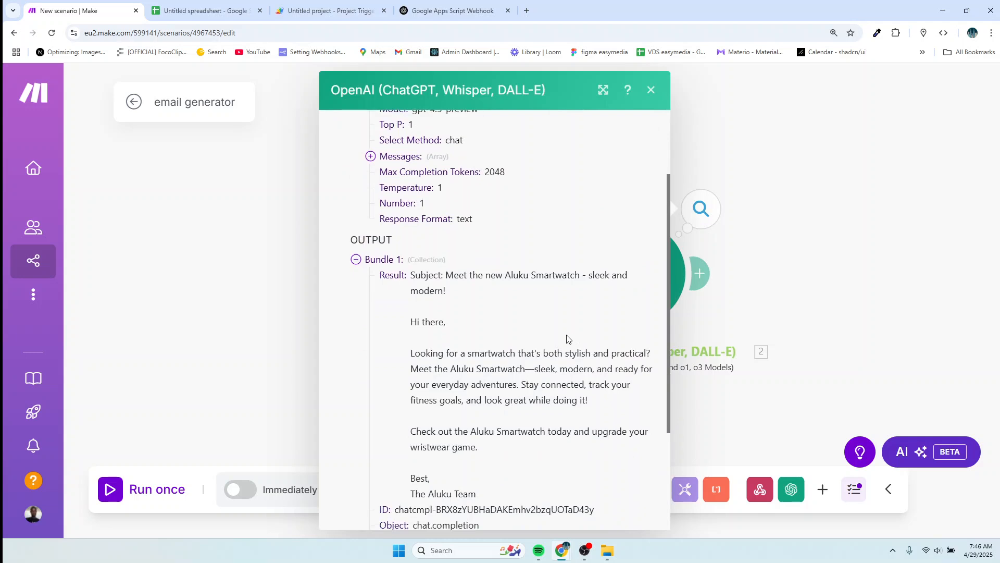
pyautogui.scroll(-2, 464, 292)
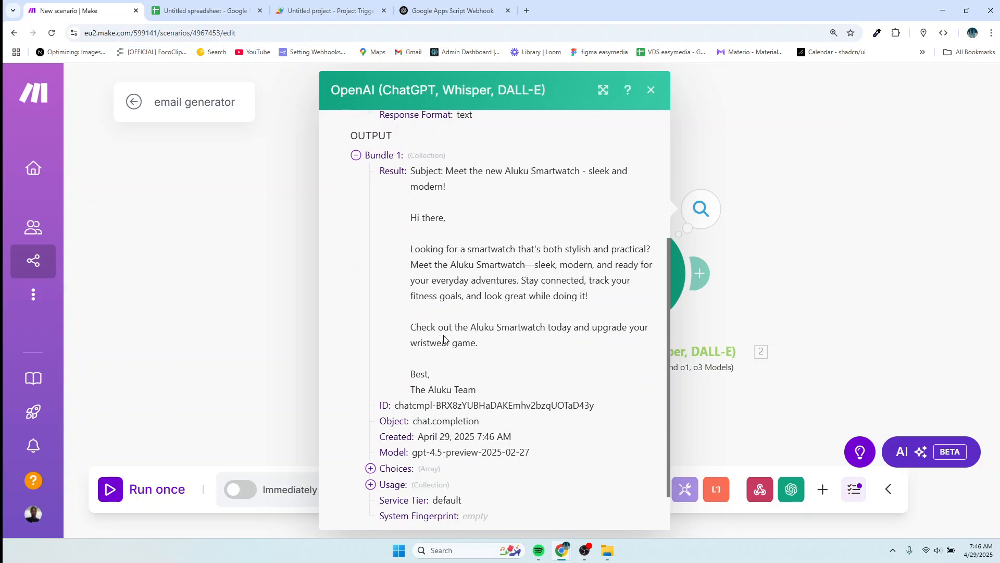
pyautogui.scroll(1, 410, 223)
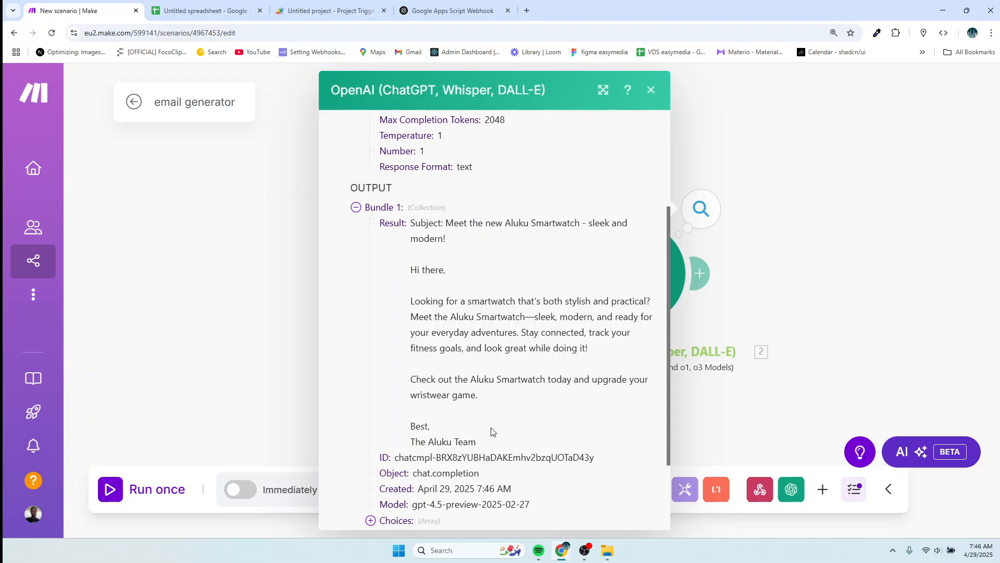
pyautogui.moveTo(486, 445); pyautogui.dragTo(416, 224)
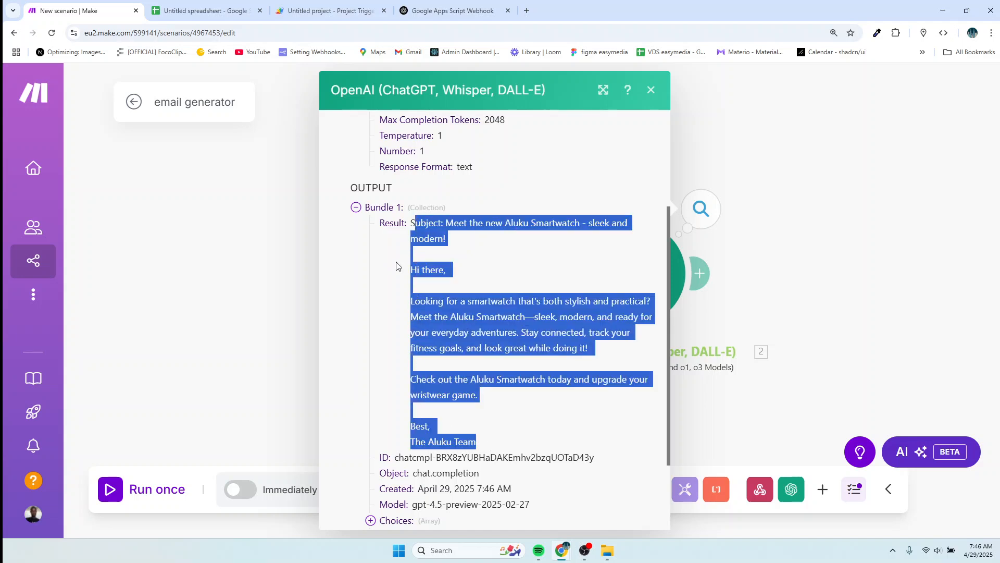
pyautogui.click(272, 281)
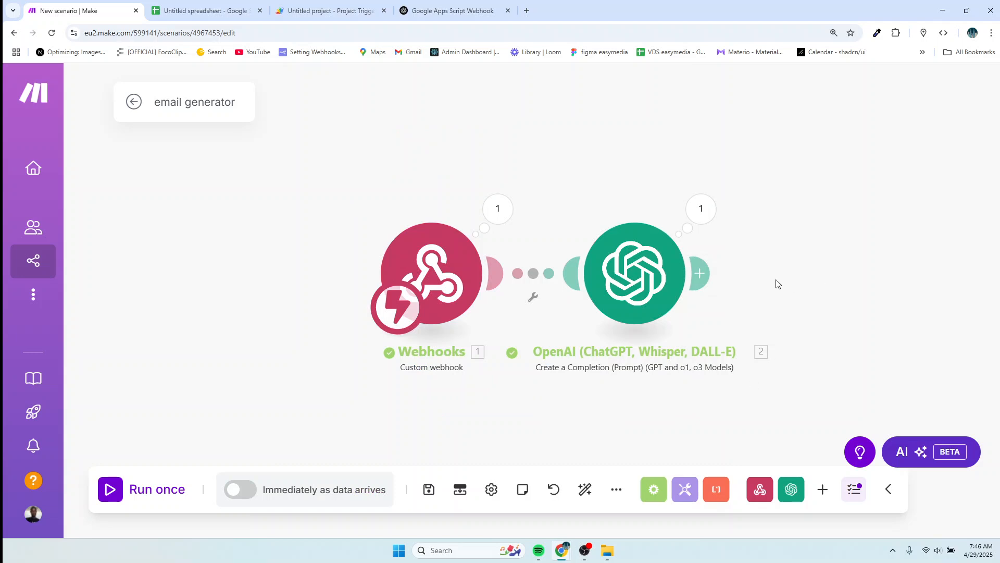
# Add a Google Sheets 'Update a Row' module after the OpenAI step.
pyautogui.click(212, 11)
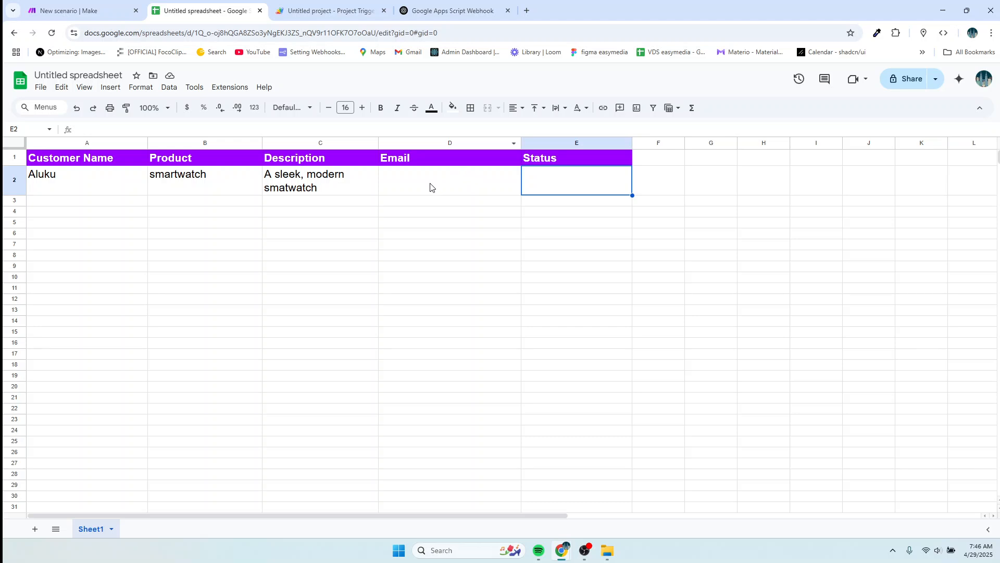
pyautogui.click(81, 10)
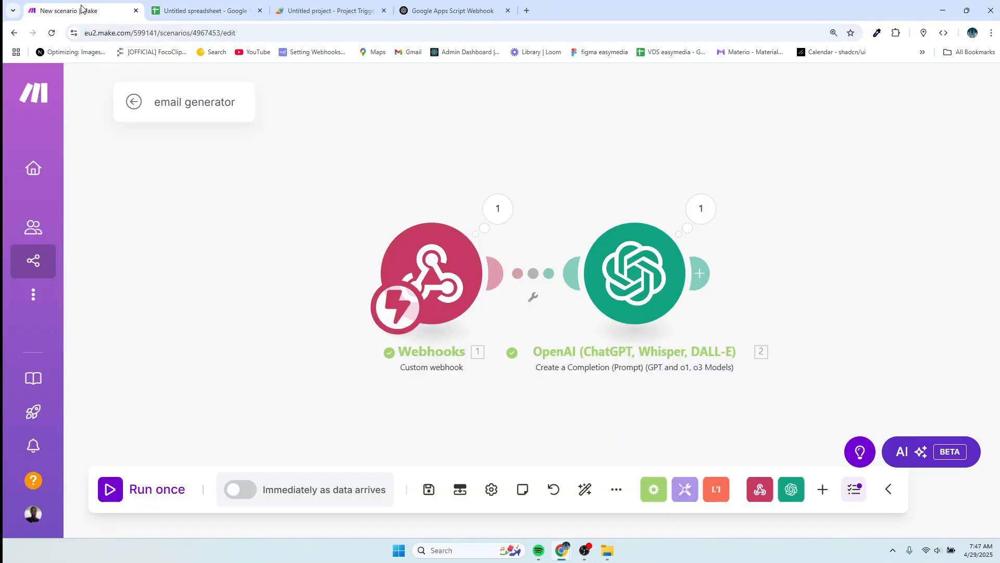
pyautogui.click(701, 275)
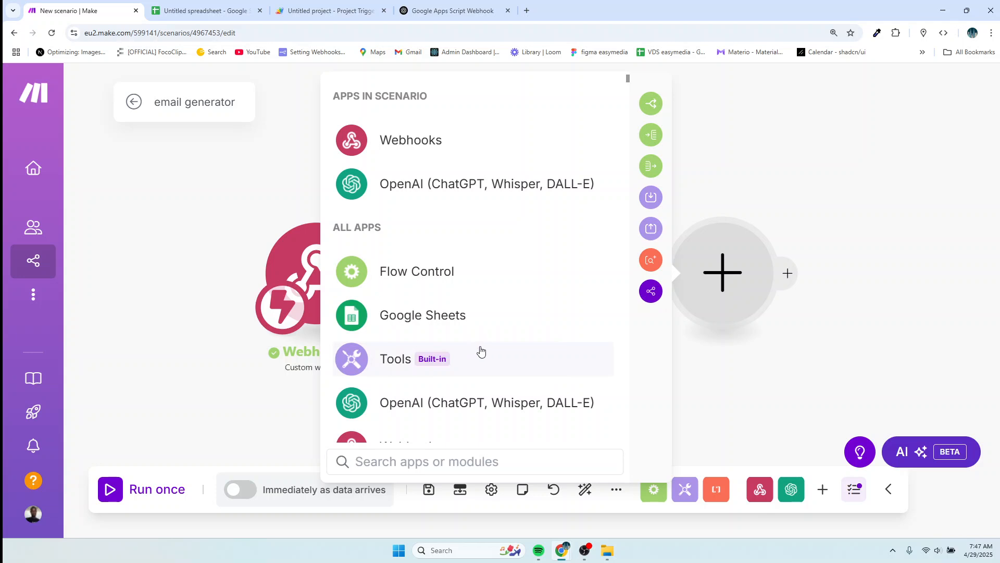
pyautogui.scroll(-1, 481, 352)
pyautogui.scroll(1, 480, 351)
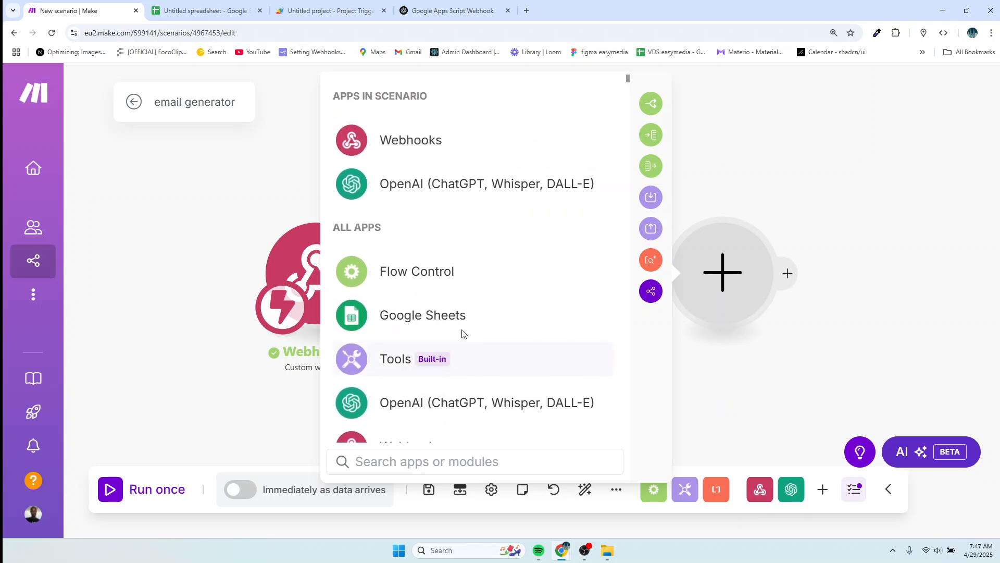
pyautogui.click(438, 316)
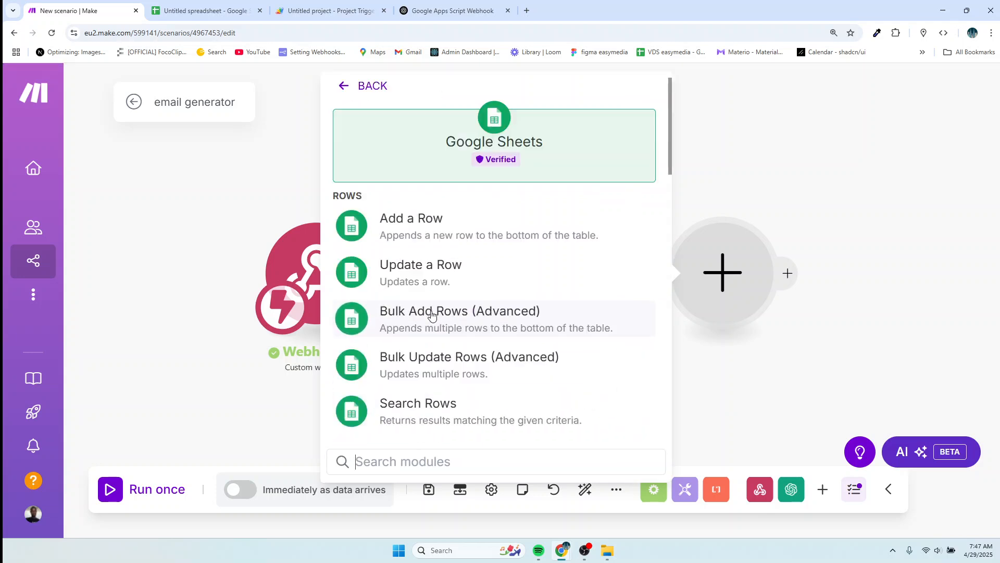
pyautogui.click(438, 278)
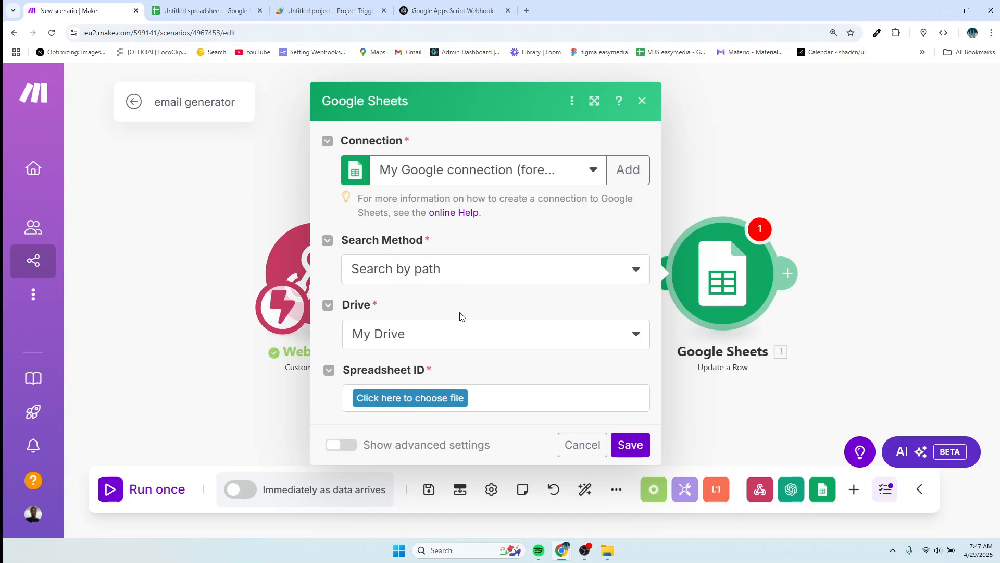
# Target Sheet1 of the 'Untitled spreadsheet' in the Update a Row module.
pyautogui.click(436, 401)
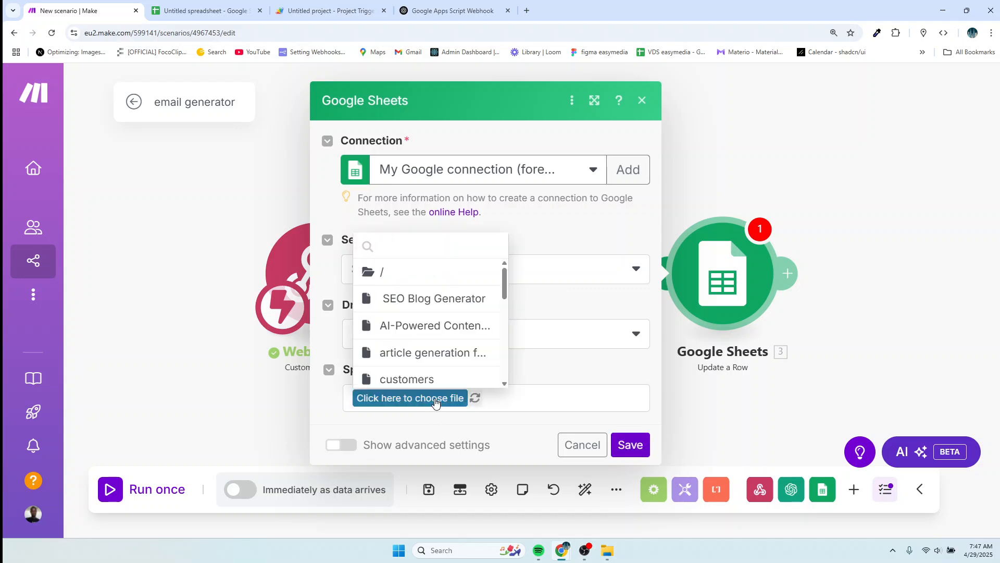
pyautogui.scroll(-1, 446, 336)
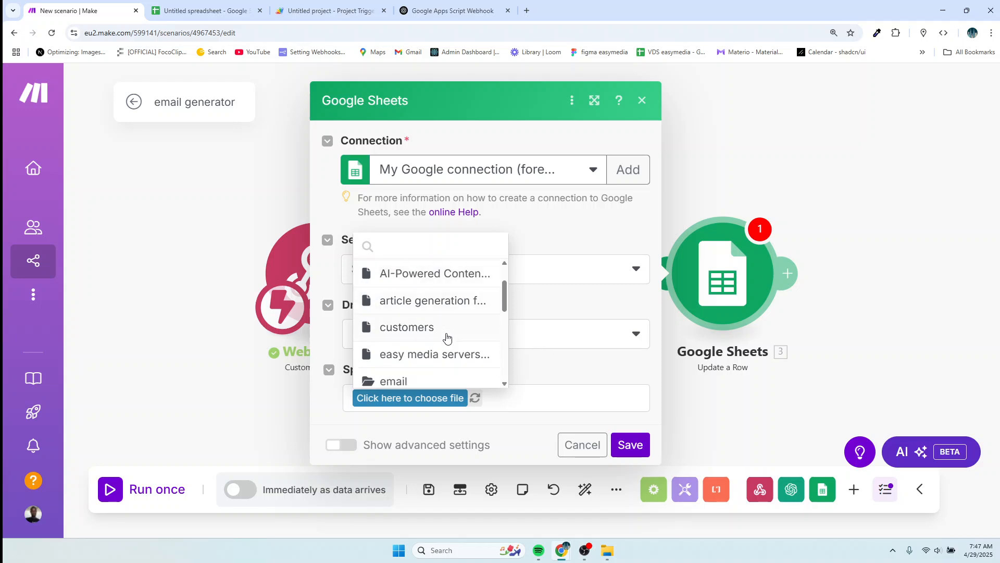
pyautogui.scroll(-2, 447, 337)
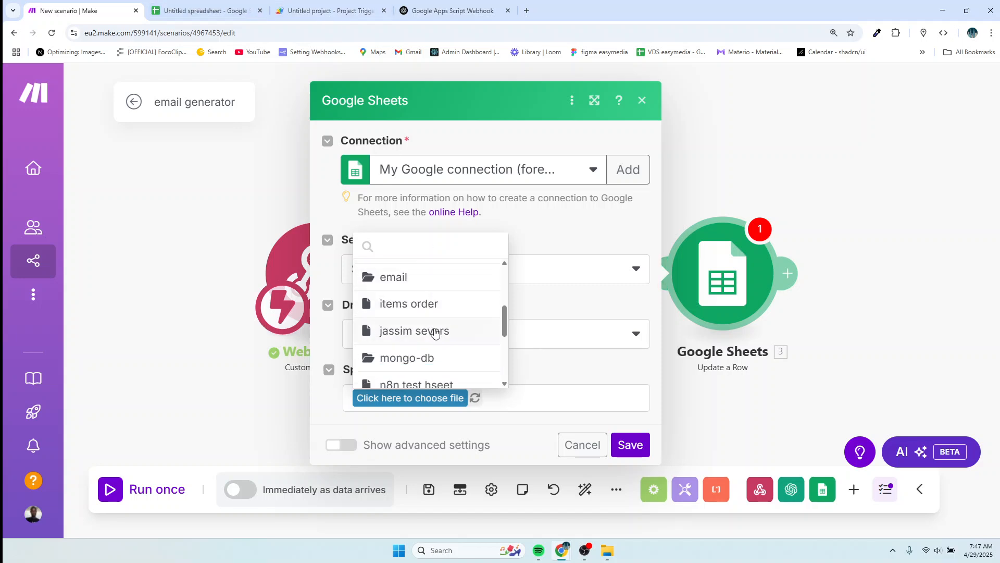
pyautogui.scroll(-5, 436, 353)
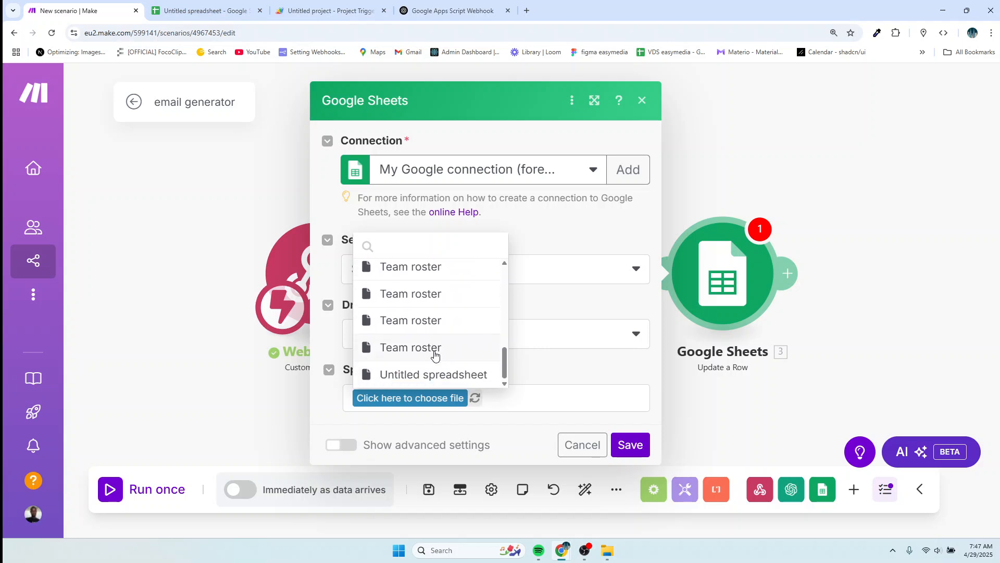
pyautogui.click(437, 380)
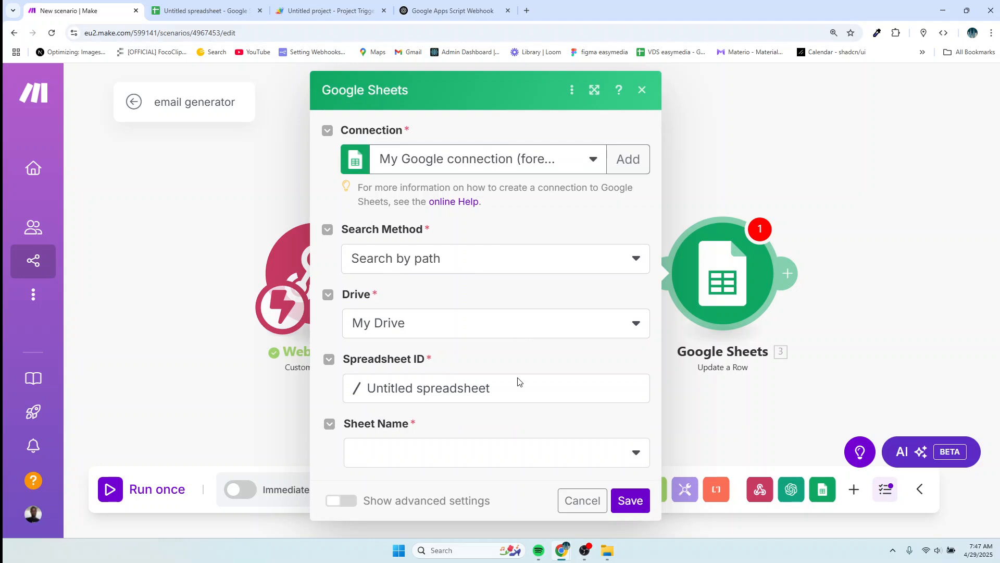
pyautogui.click(478, 453)
pyautogui.scroll(-3, 450, 391)
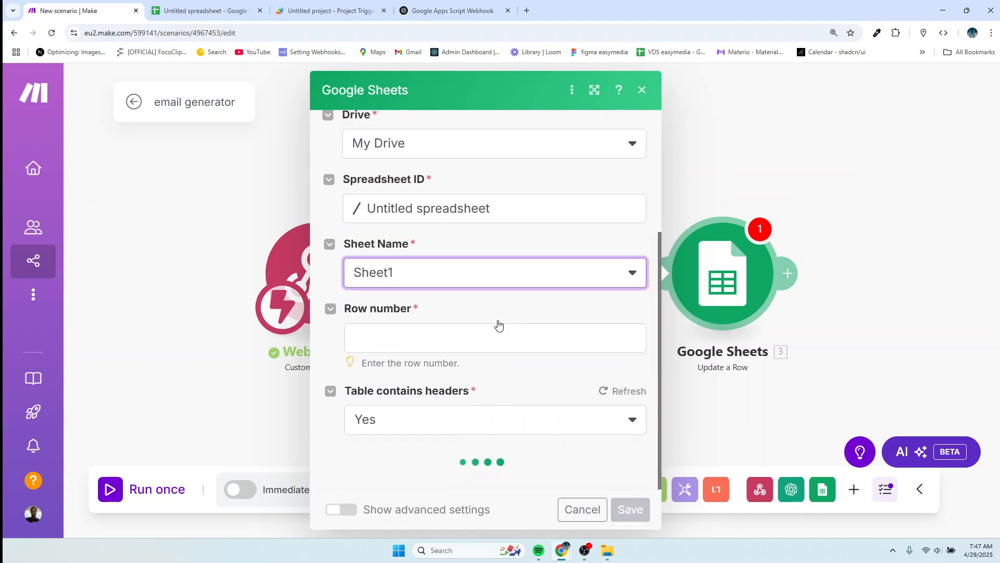
pyautogui.scroll(-3, 448, 373)
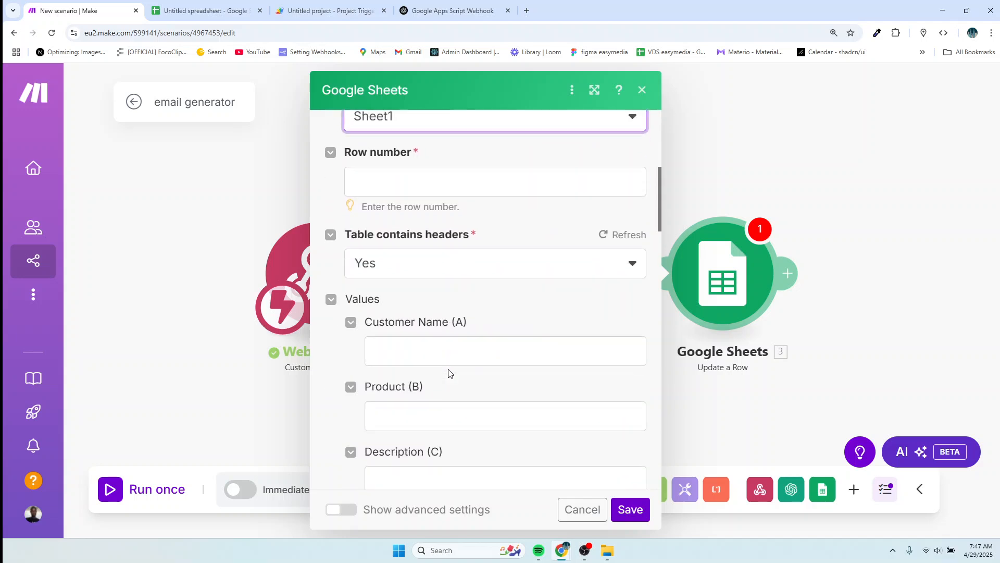
# Map Row number to the webhook's rowNumber and Email (D) to OpenAI's Result, then save.
pyautogui.scroll(2, 438, 360)
pyautogui.click(410, 298)
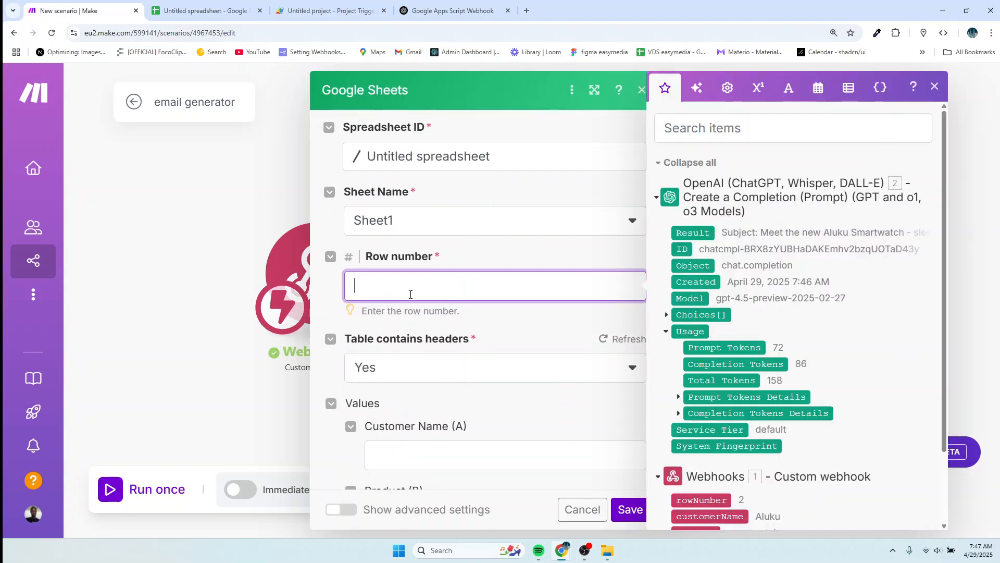
pyautogui.scroll(-2, 677, 388)
pyautogui.click(704, 414)
pyautogui.scroll(-3, 444, 214)
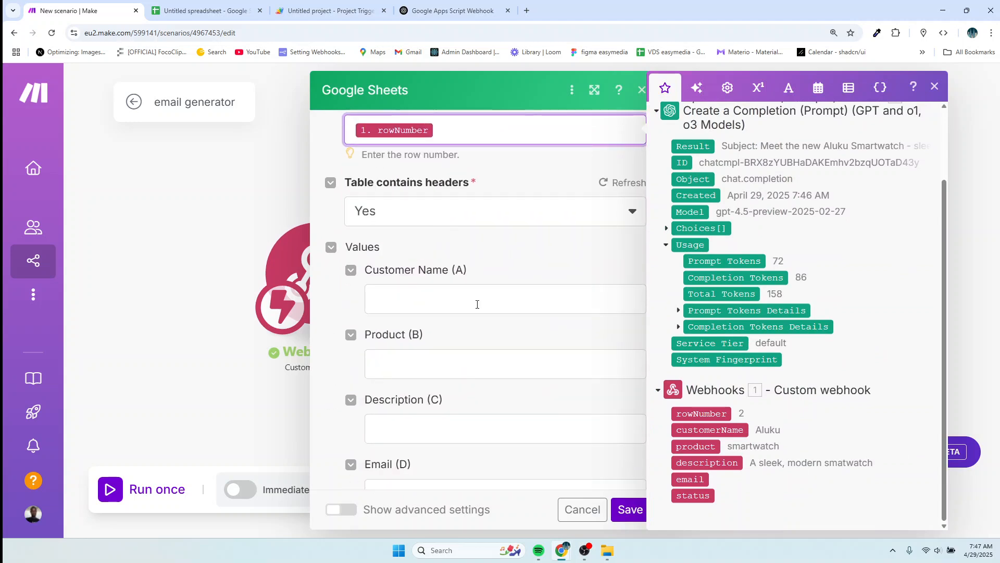
pyautogui.scroll(-3, 477, 307)
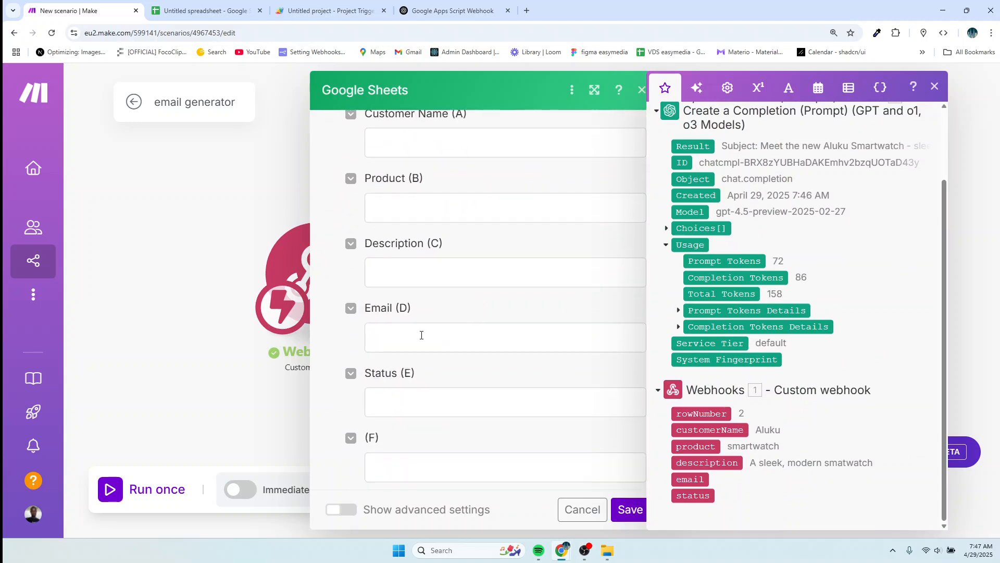
pyautogui.click(422, 335)
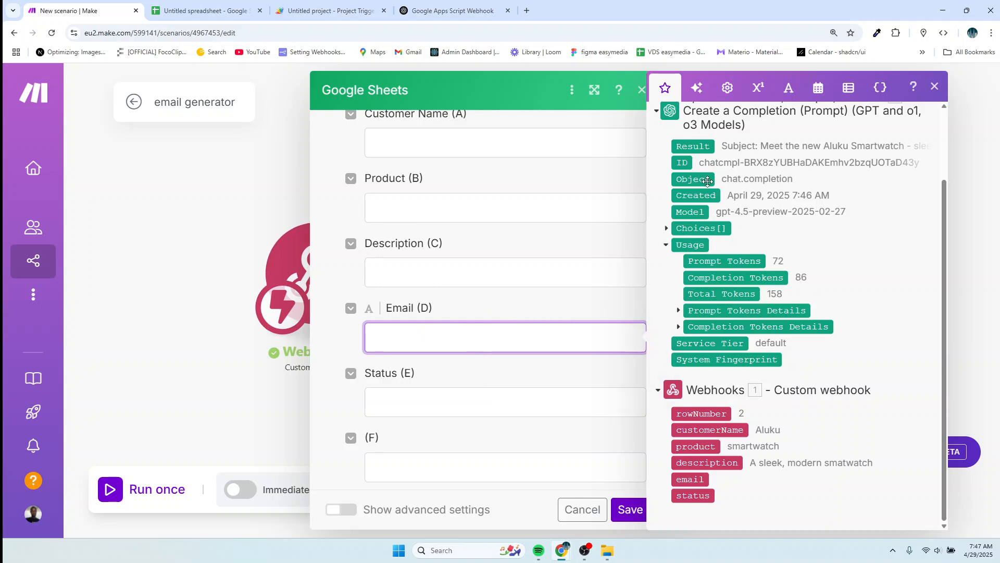
pyautogui.click(698, 145)
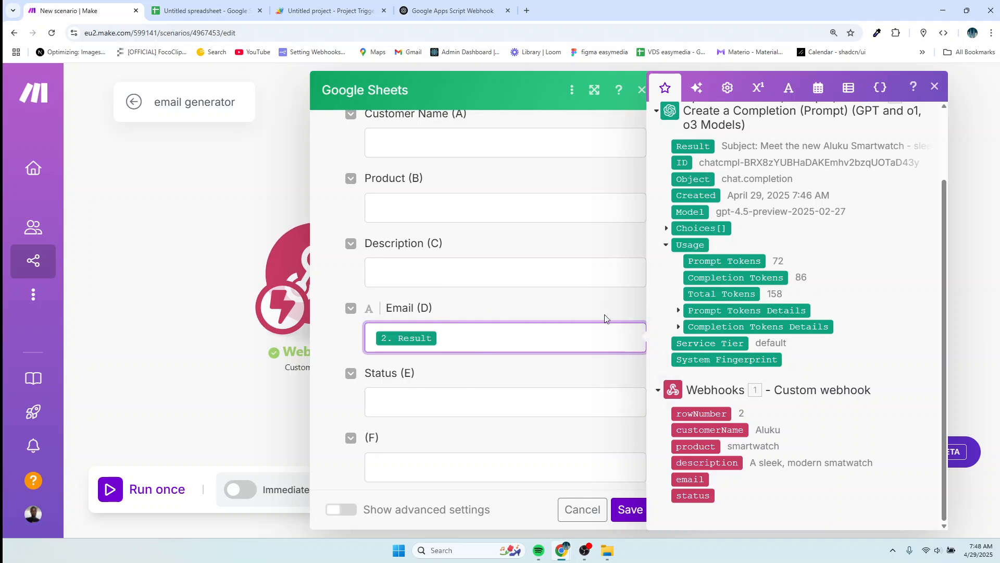
pyautogui.click(634, 511)
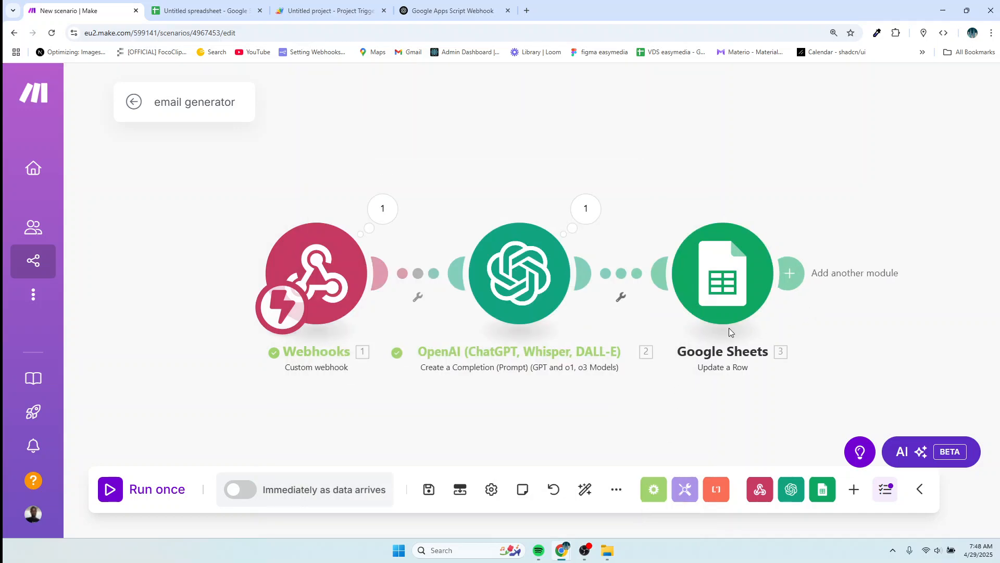
# Begin editing cell D2 and start a run-once that waits for new webhook data.
pyautogui.click(214, 11)
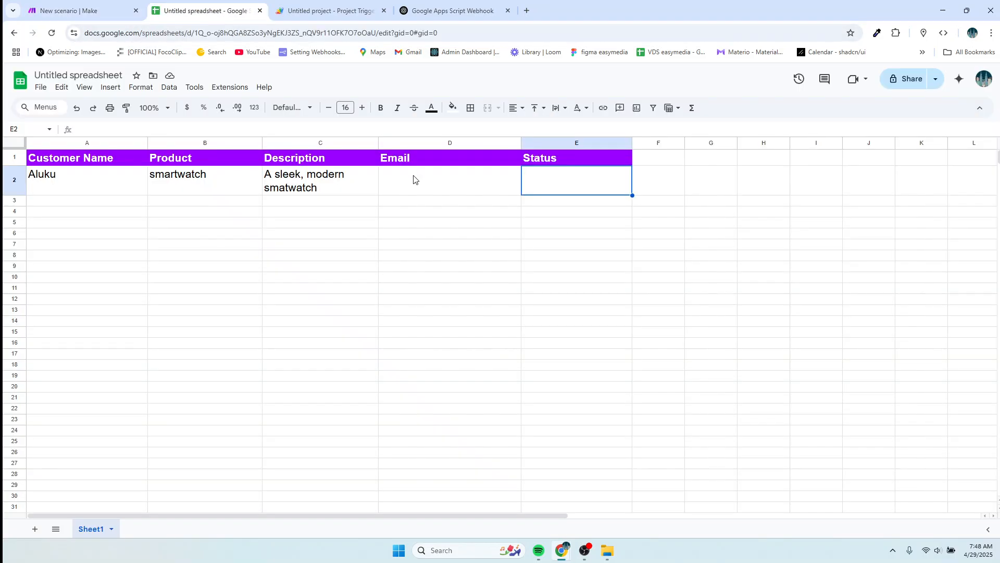
pyautogui.doubleClick(408, 178)
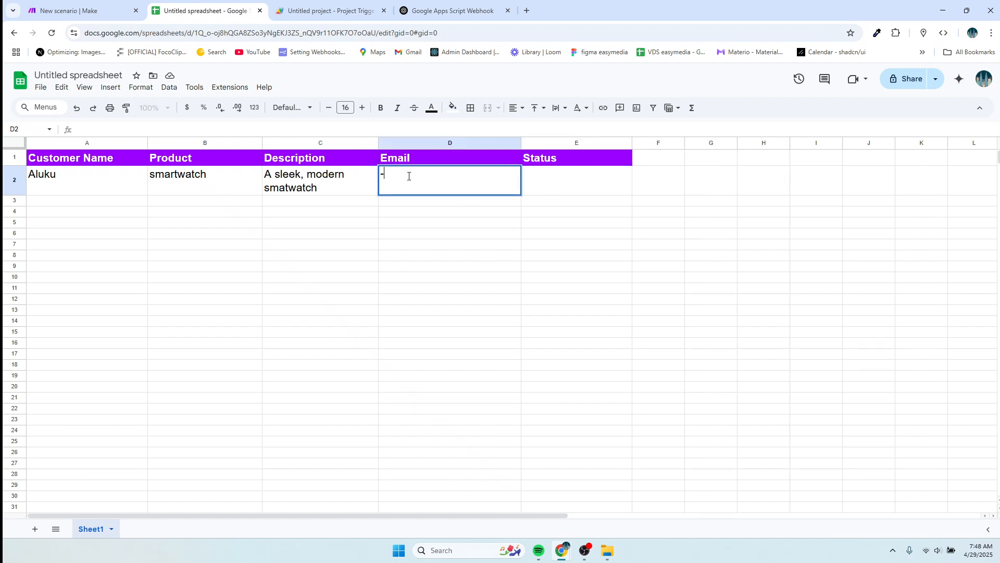
pyautogui.click(109, 11)
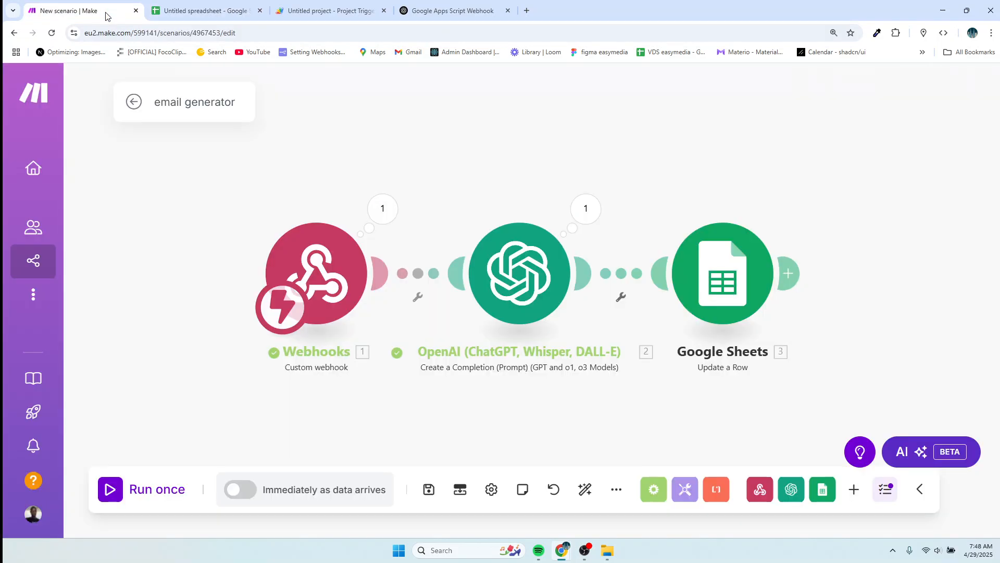
pyautogui.click(109, 490)
pyautogui.click(333, 515)
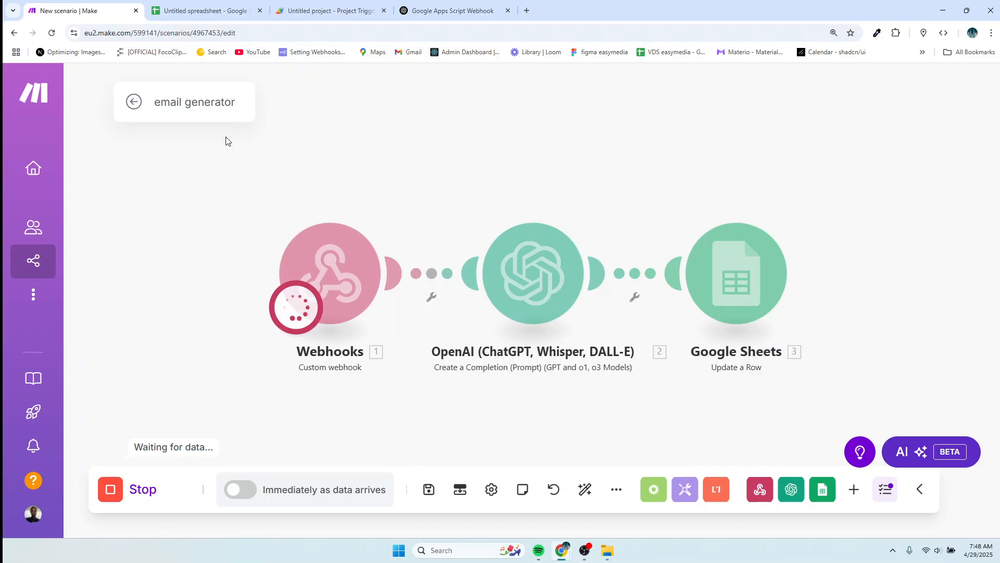
pyautogui.click(199, 13)
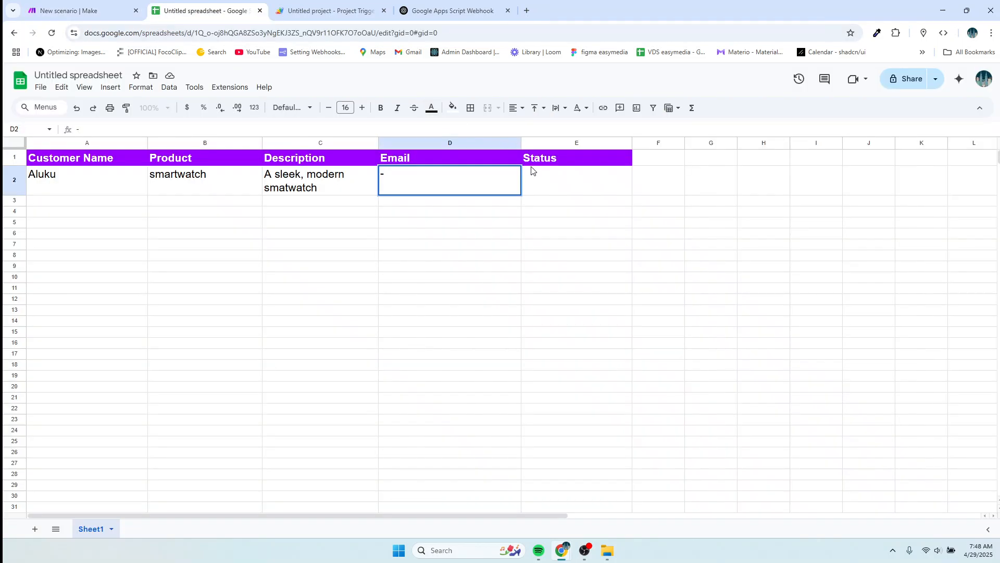
# Commit the D2 edit so the generated smartwatch email fills it, then check the completed run.
pyautogui.press('Escape')
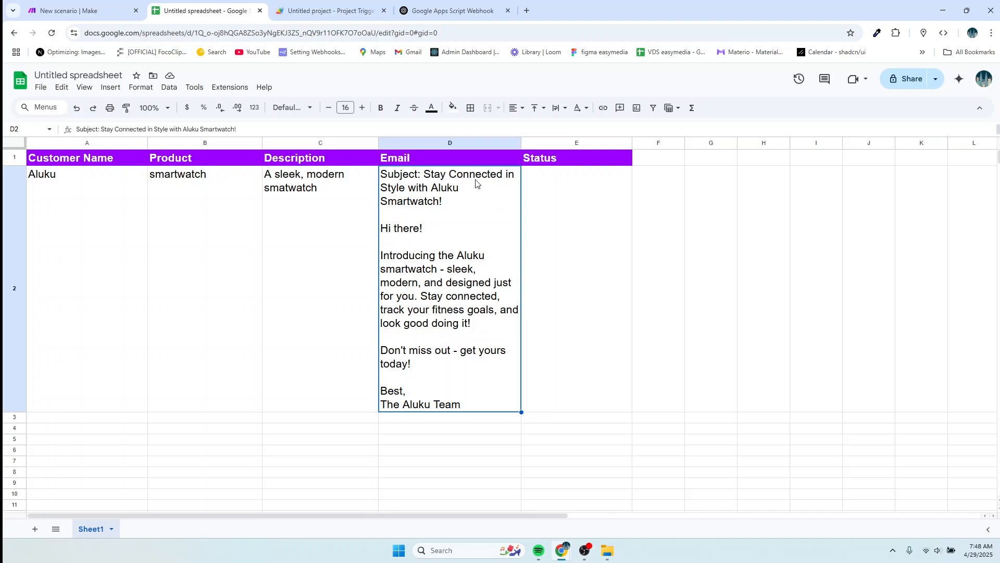
pyautogui.click(52, 16)
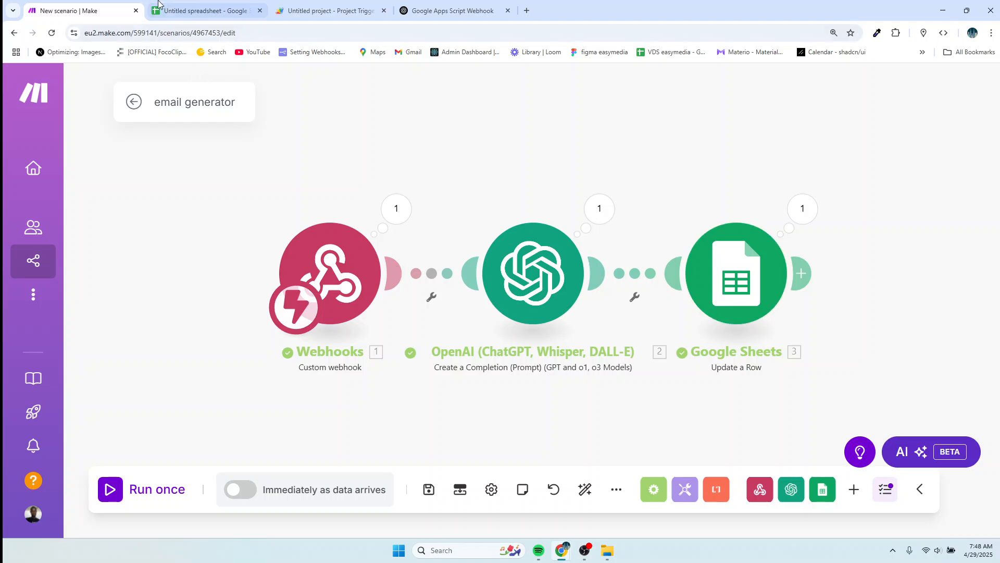
pyautogui.click(203, 11)
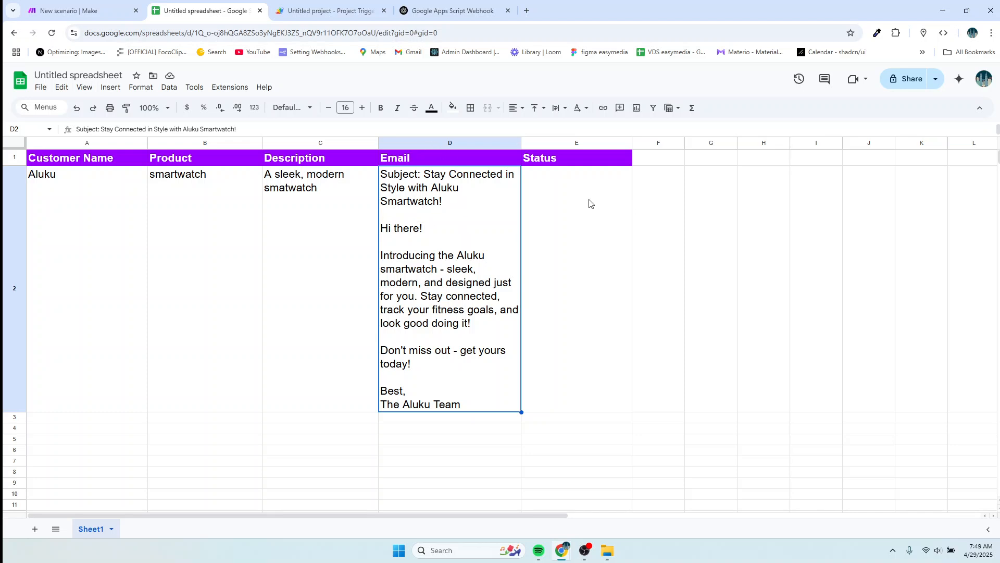
pyautogui.click(82, 14)
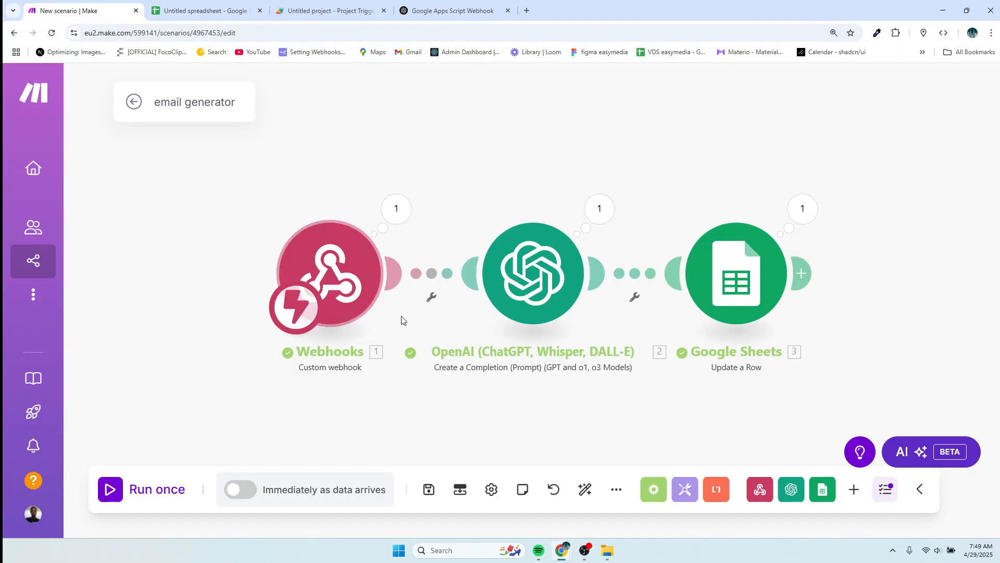